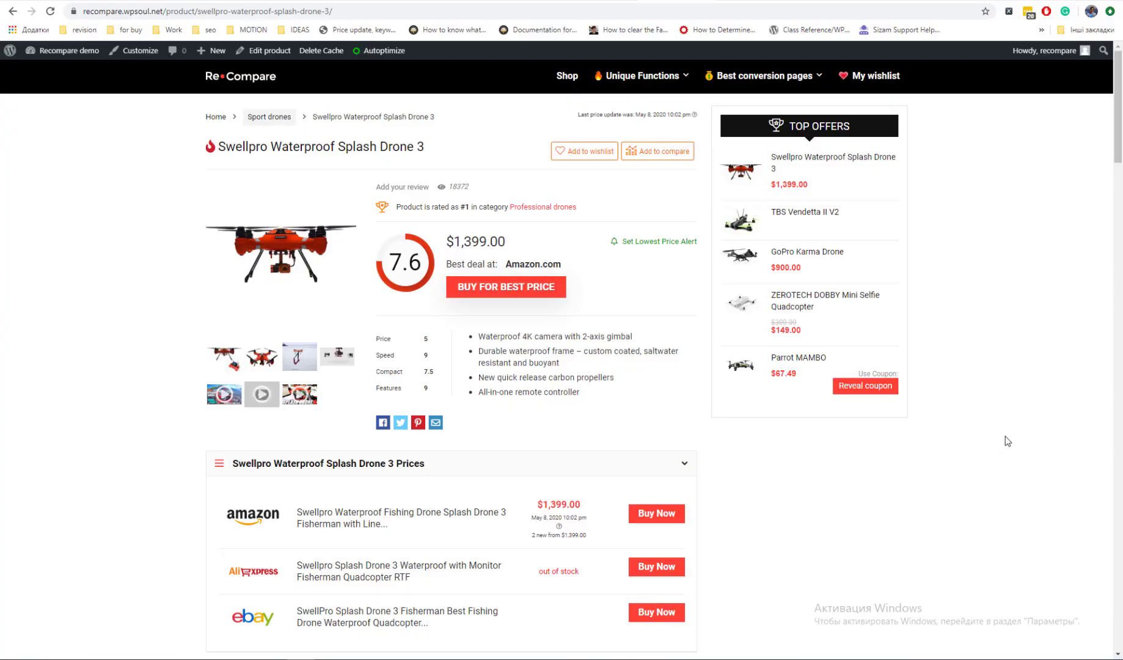
Browse the GoPro HERO7 demo page and other ReHub demos, scrolling through the Re:Mag Multiple Offers post.
{"action": "left_click", "coordinate": [753, 3]}
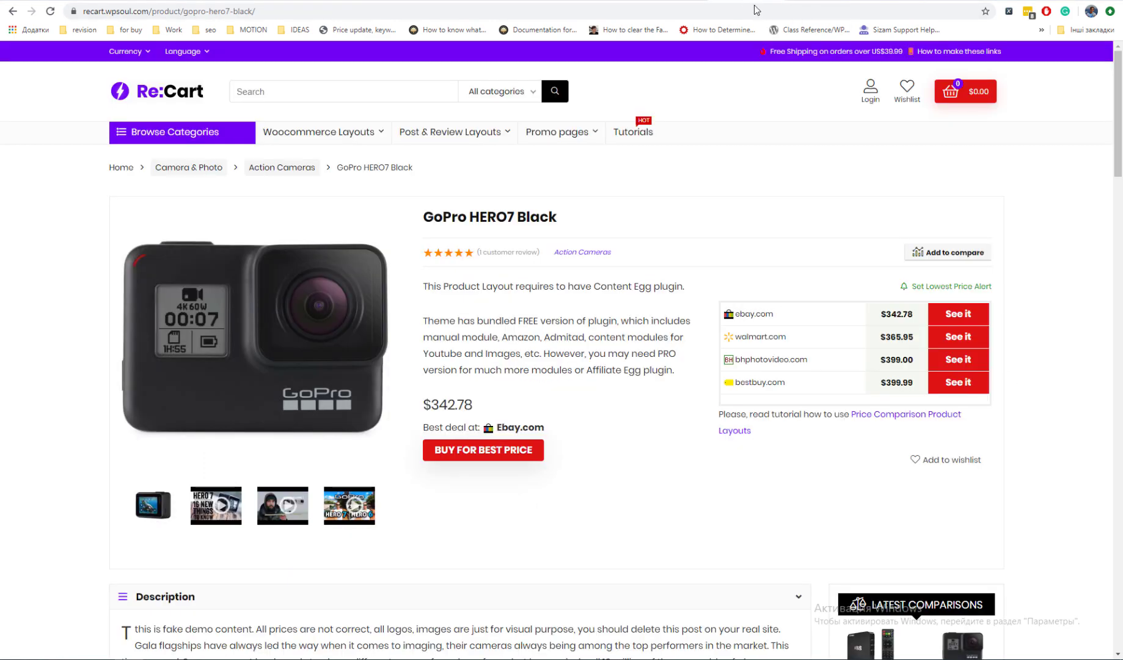
{"action": "left_click", "coordinate": [806, 2]}
{"action": "left_click", "coordinate": [869, 4]}
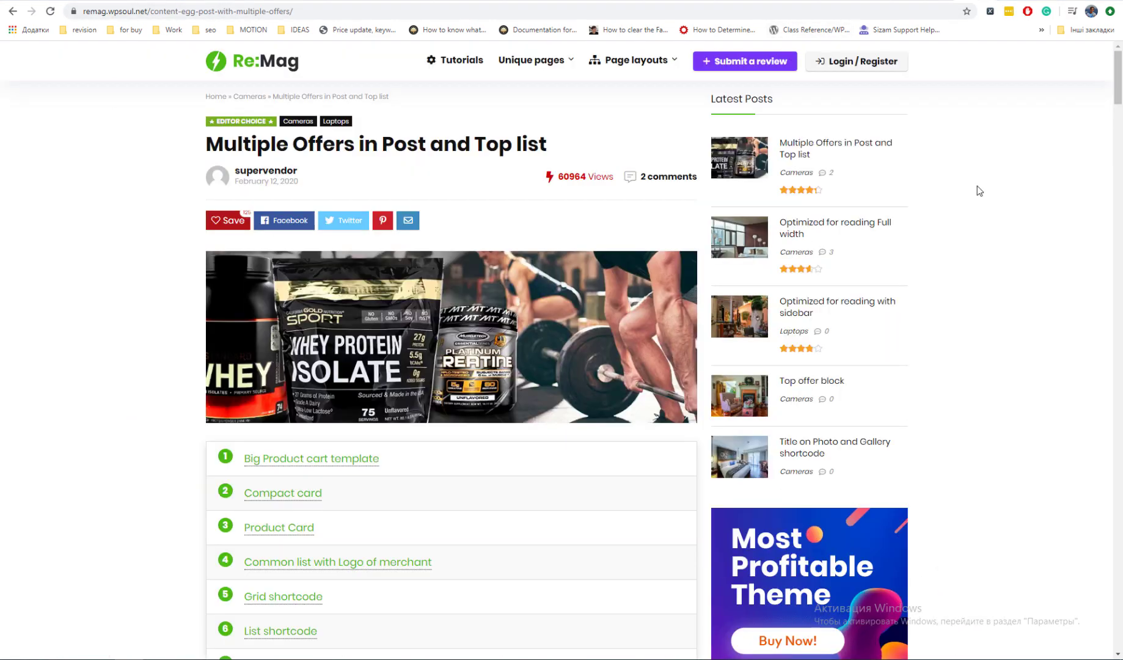
{"action": "scroll", "coordinate": [978, 185], "scroll_direction": "down", "scroll_amount": 20}
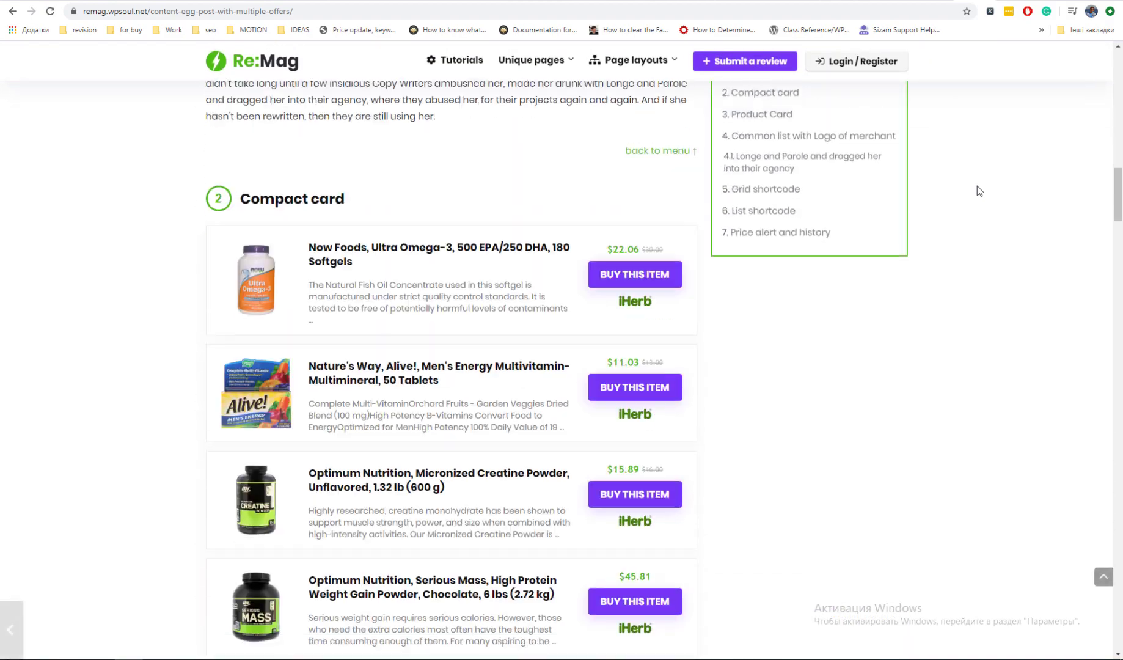
{"action": "scroll", "coordinate": [977, 185], "scroll_direction": "down", "scroll_amount": 20}
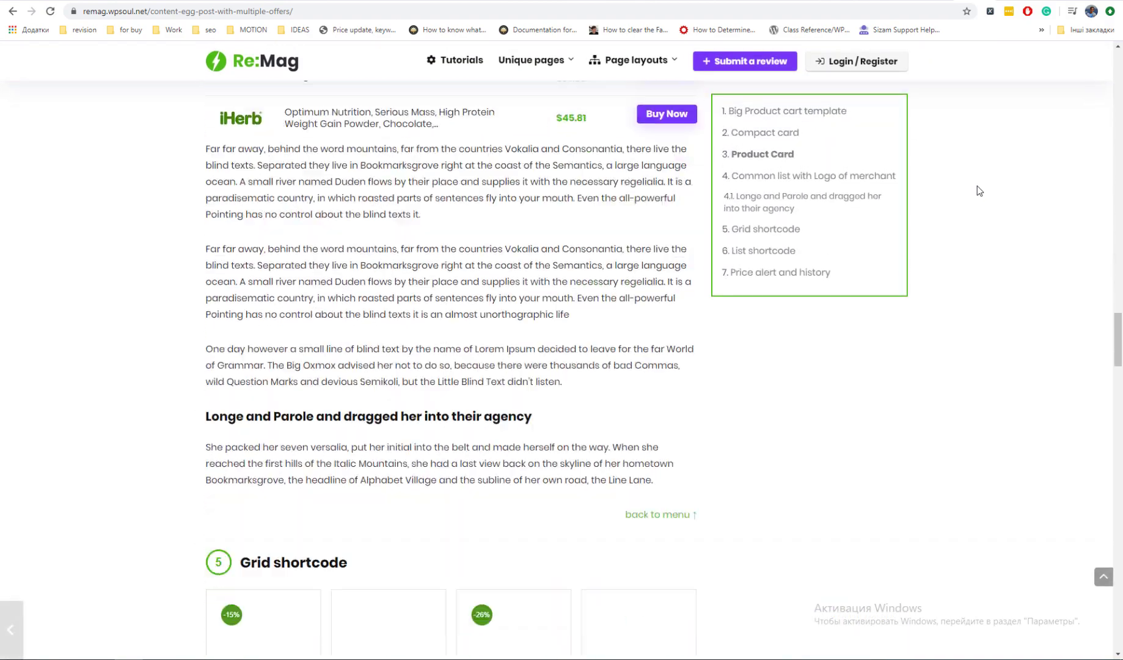
{"action": "scroll", "coordinate": [977, 186], "scroll_direction": "down", "scroll_amount": 20}
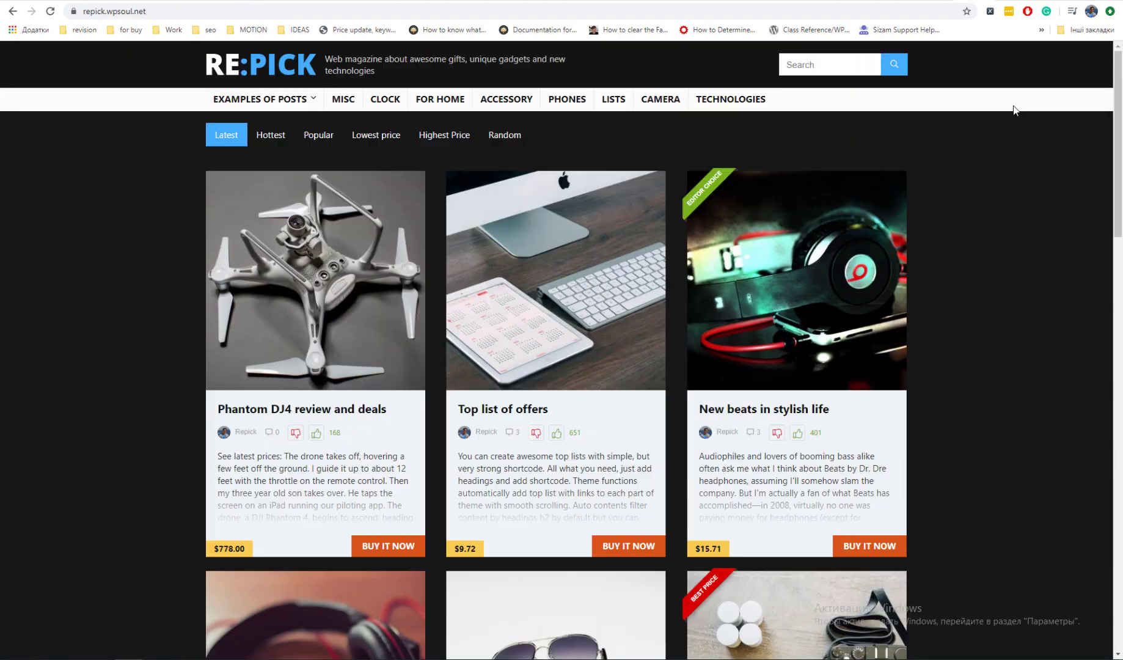
{"action": "scroll", "coordinate": [1013, 105], "scroll_direction": "down", "scroll_amount": 10}
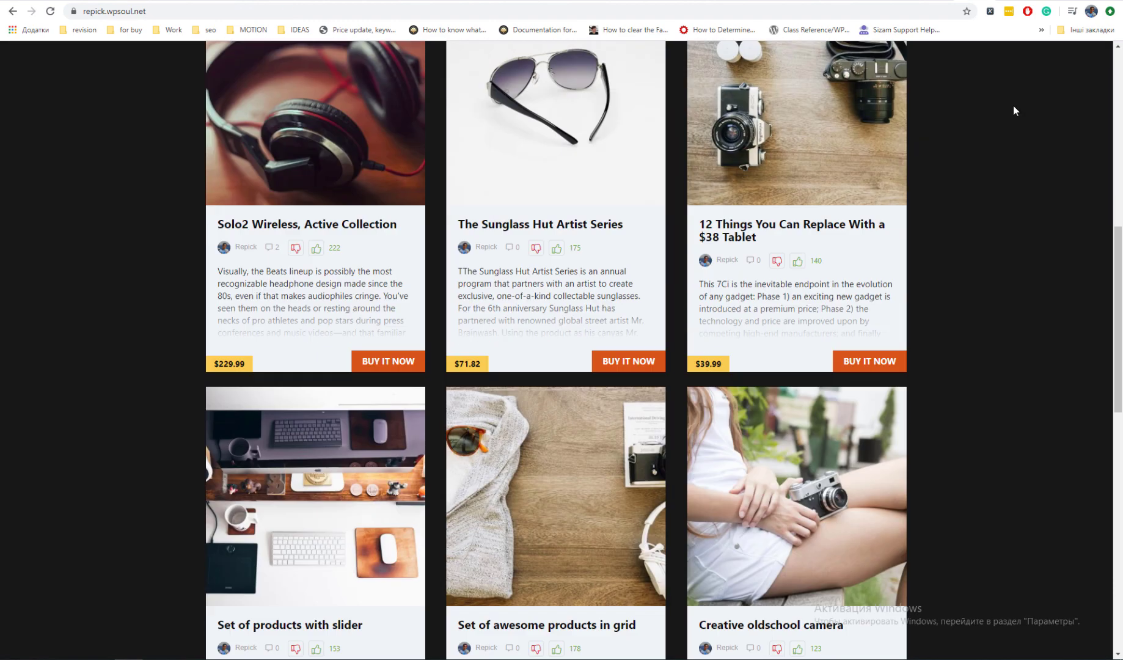
{"action": "scroll", "coordinate": [1013, 111], "scroll_direction": "down", "scroll_amount": 12}
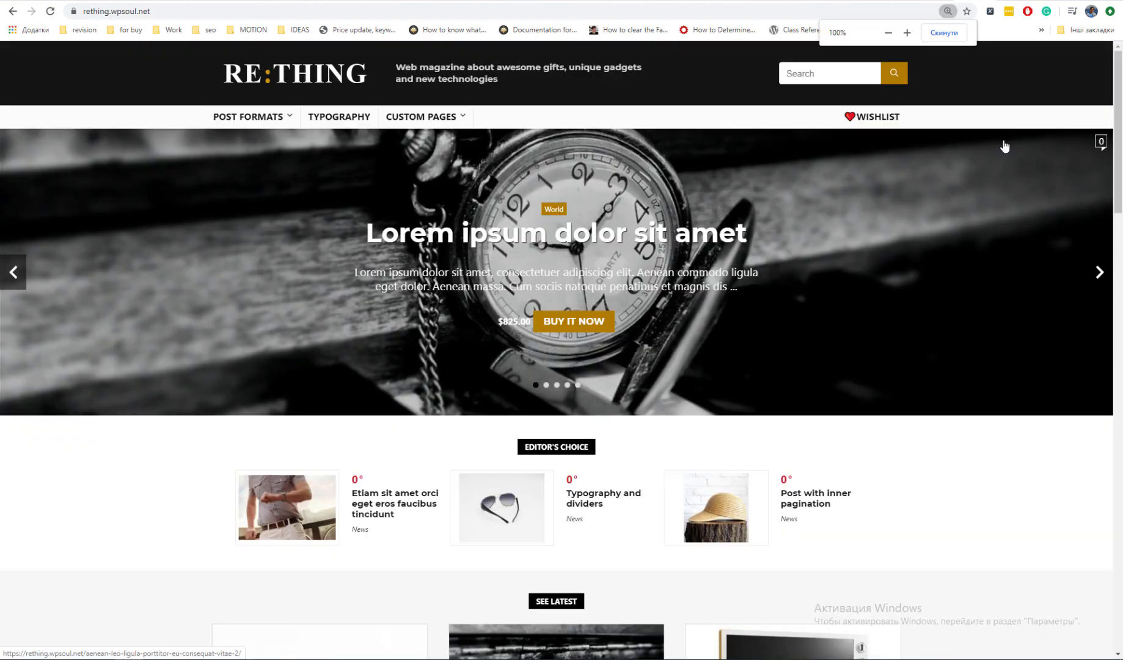
{"action": "scroll", "coordinate": [1004, 145], "scroll_direction": "down", "scroll_amount": 15}
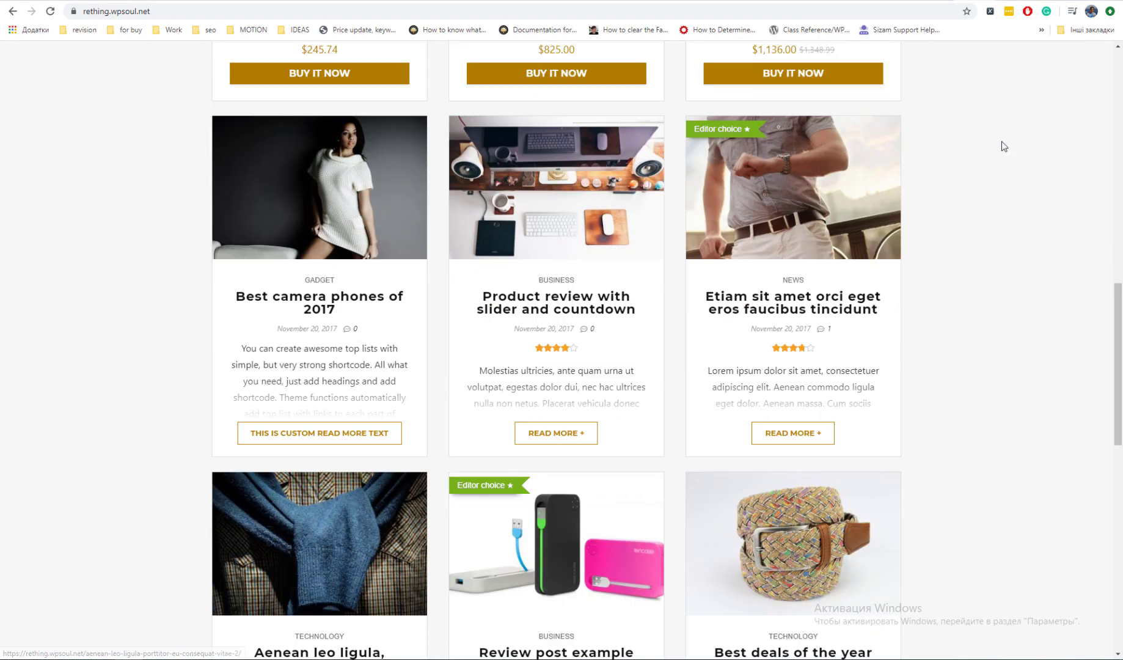
{"action": "scroll", "coordinate": [1000, 145], "scroll_direction": "down", "scroll_amount": 11}
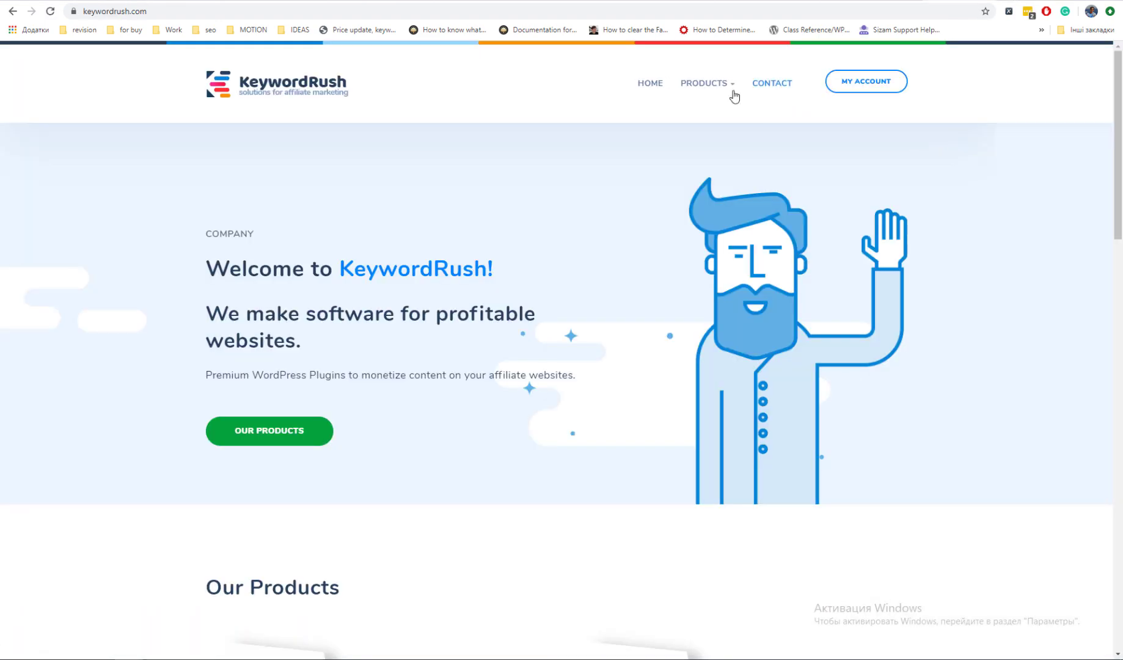
Open the Content Egg Pro page from the PRODUCTS menu and compare it with the plugin's settings.
{"action": "mouse_move", "coordinate": [721, 90]}
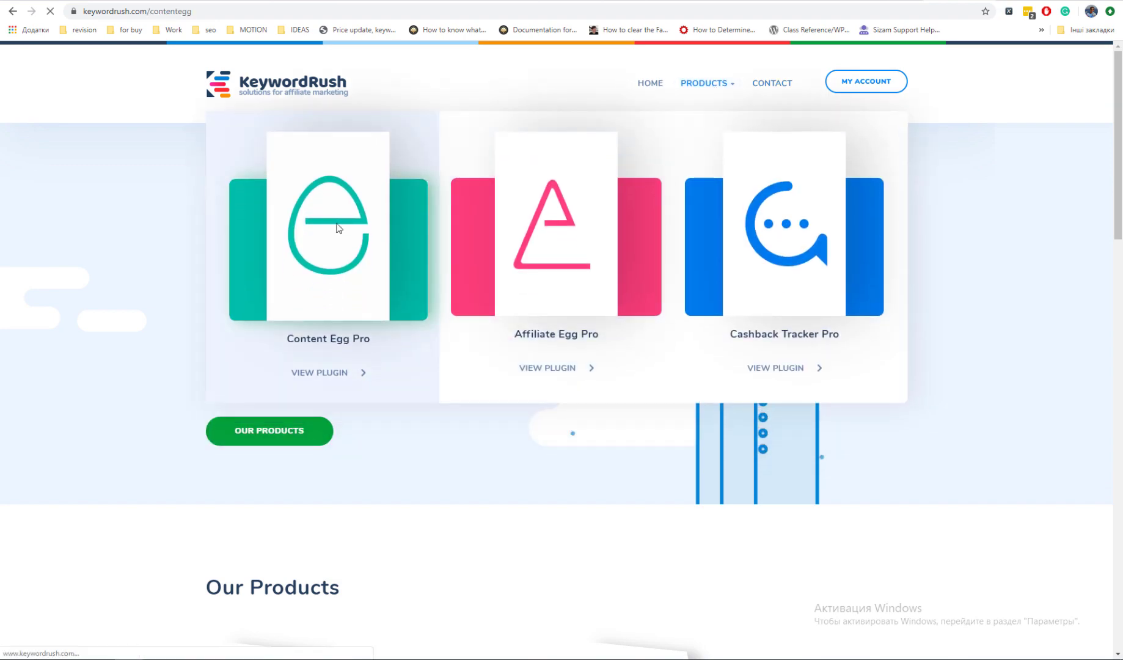
{"action": "left_click", "coordinate": [345, 227]}
{"action": "scroll", "coordinate": [379, 227], "scroll_direction": "down", "scroll_amount": 8}
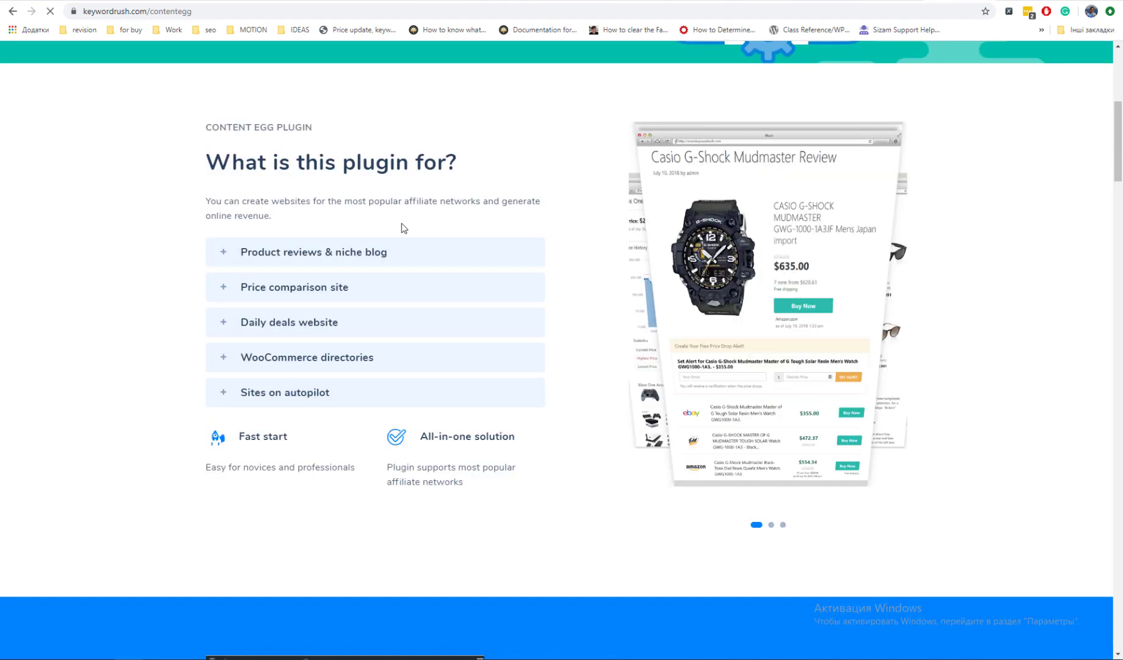
{"action": "scroll", "coordinate": [401, 228], "scroll_direction": "down", "scroll_amount": 6}
{"action": "scroll", "coordinate": [403, 230], "scroll_direction": "up", "scroll_amount": 15}
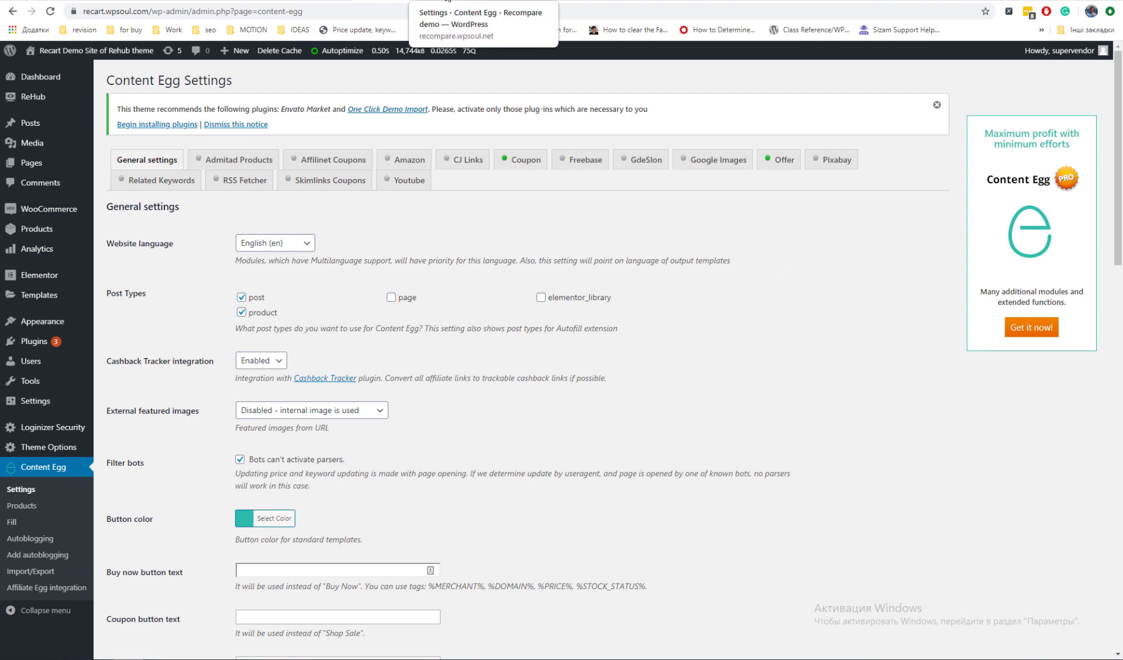
{"action": "left_click", "coordinate": [451, 3]}
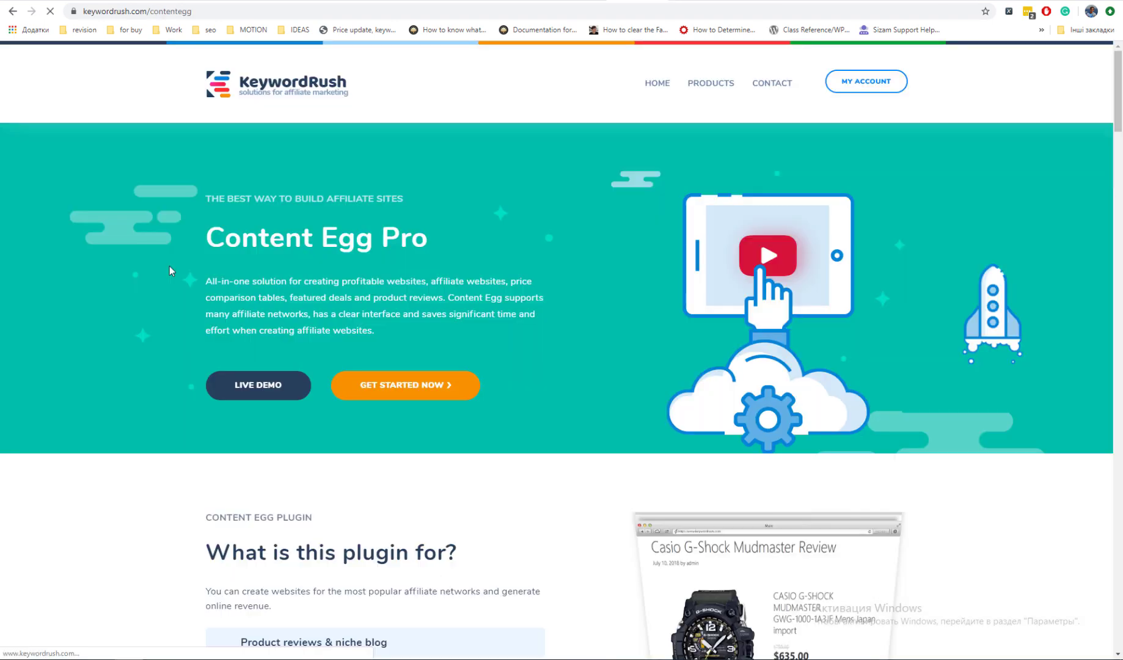
{"action": "scroll", "coordinate": [169, 265], "scroll_direction": "down", "scroll_amount": 15}
Scroll through Content Egg's Supported modules list of product networks.
{"action": "scroll", "coordinate": [169, 265], "scroll_direction": "down", "scroll_amount": 10}
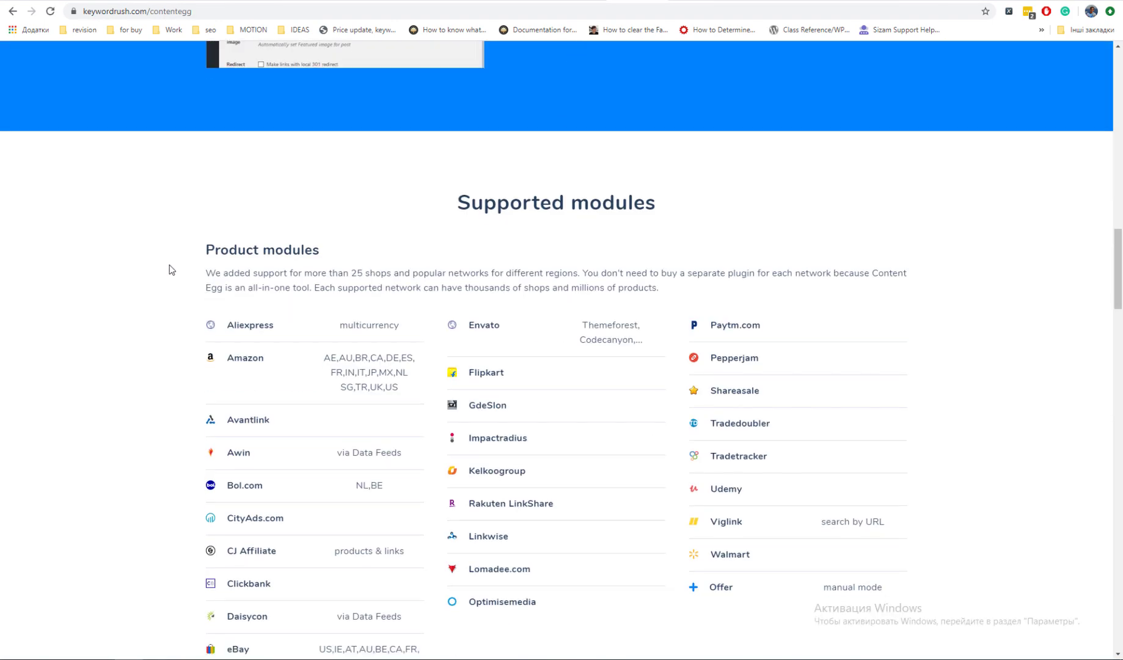
{"action": "scroll", "coordinate": [502, 246], "scroll_direction": "down", "scroll_amount": 9}
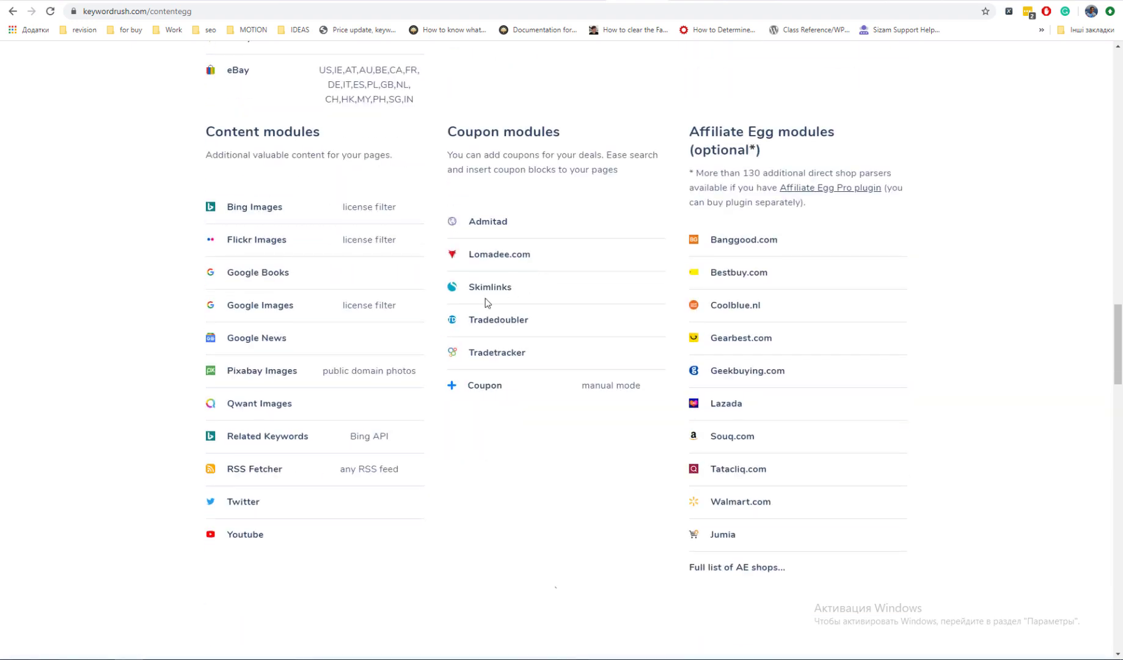
{"action": "scroll", "coordinate": [513, 320], "scroll_direction": "up", "scroll_amount": 3}
{"action": "scroll", "coordinate": [505, 342], "scroll_direction": "up", "scroll_amount": 20}
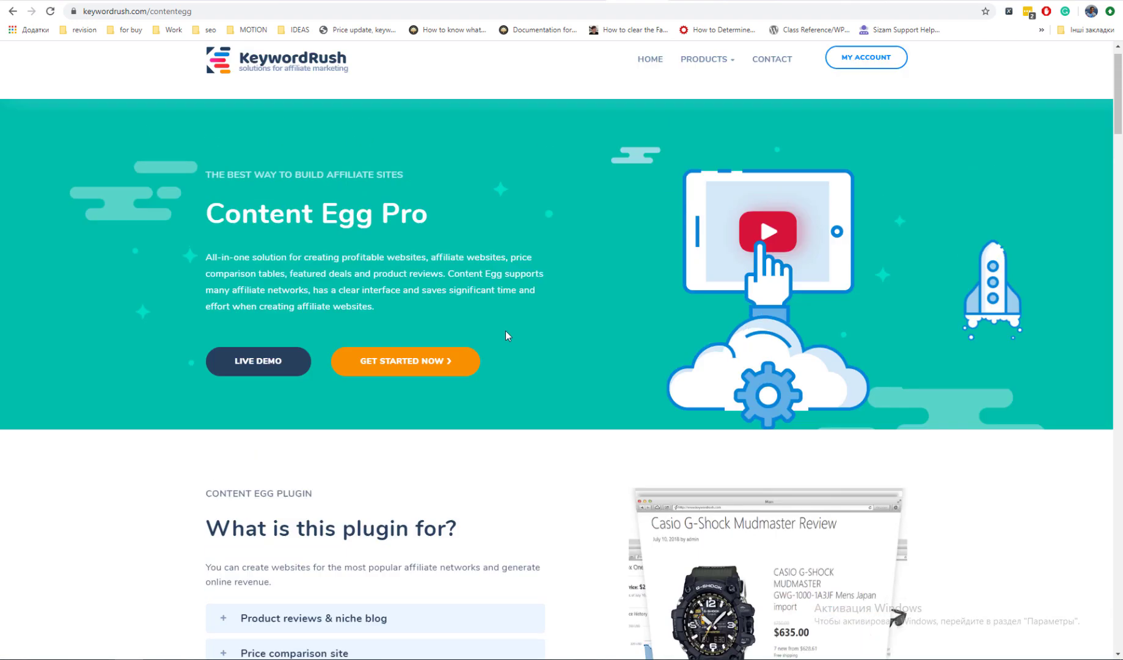
Open the Affiliate Egg Pro page from PRODUCTS and scroll to its Supported shops section.
{"action": "mouse_move", "coordinate": [703, 82]}
{"action": "left_click", "coordinate": [535, 235]}
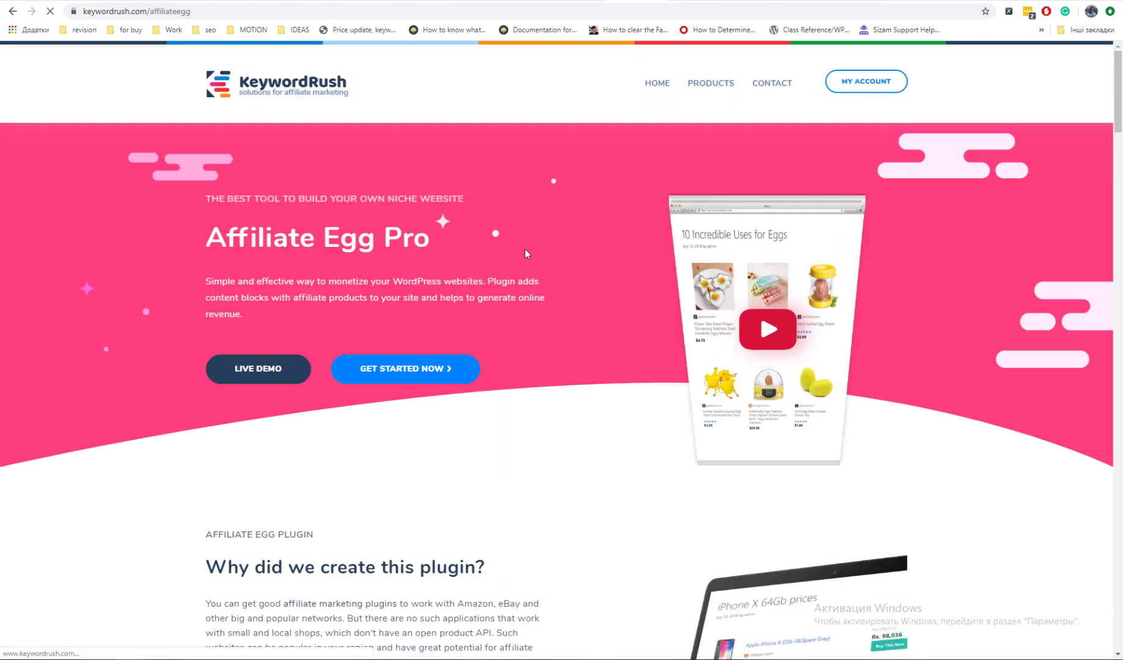
{"action": "scroll", "coordinate": [484, 317], "scroll_direction": "down", "scroll_amount": 3}
{"action": "scroll", "coordinate": [483, 317], "scroll_direction": "down", "scroll_amount": 20}
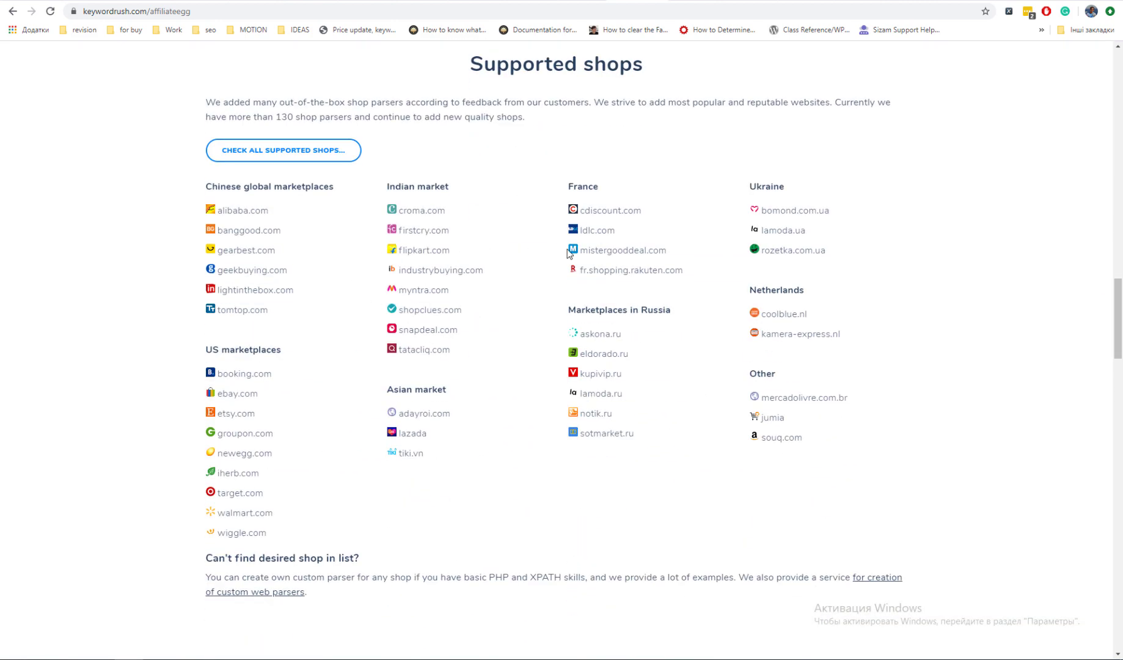
{"action": "scroll", "coordinate": [568, 254], "scroll_direction": "down", "scroll_amount": 3}
{"action": "scroll", "coordinate": [434, 264], "scroll_direction": "up", "scroll_amount": 3}
Open the full list of supported shops and scroll through the currency groups down to UAH.
{"action": "left_click", "coordinate": [339, 153]}
{"action": "scroll", "coordinate": [346, 180], "scroll_direction": "down", "scroll_amount": 6}
{"action": "scroll", "coordinate": [349, 181], "scroll_direction": "down", "scroll_amount": 19}
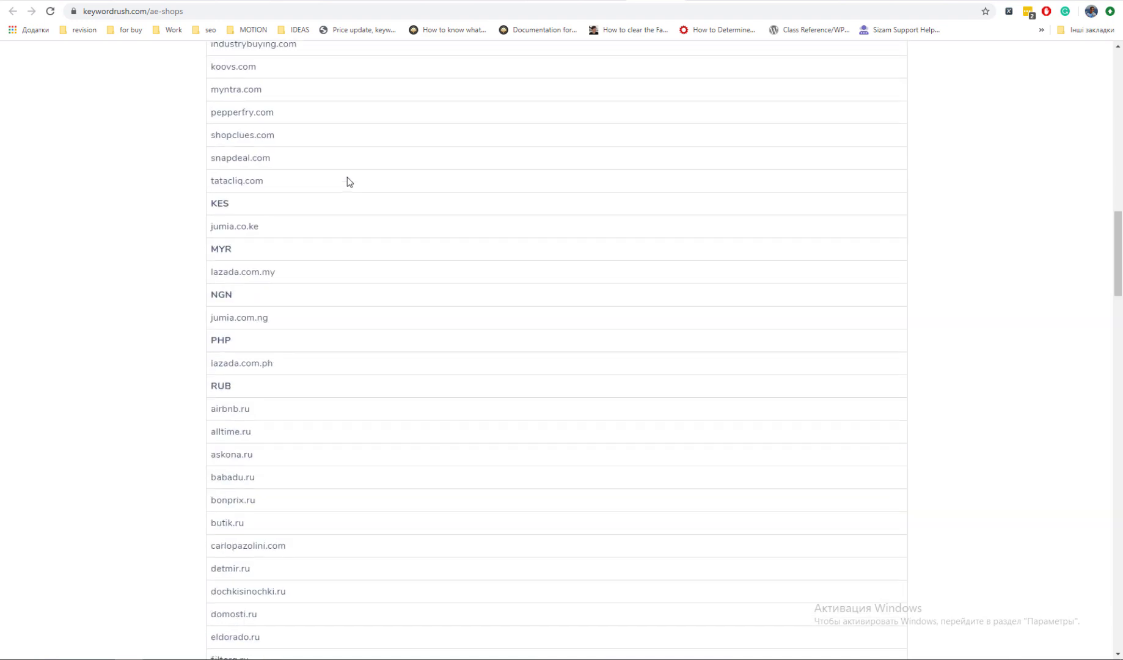
{"action": "scroll", "coordinate": [349, 180], "scroll_direction": "down", "scroll_amount": 20}
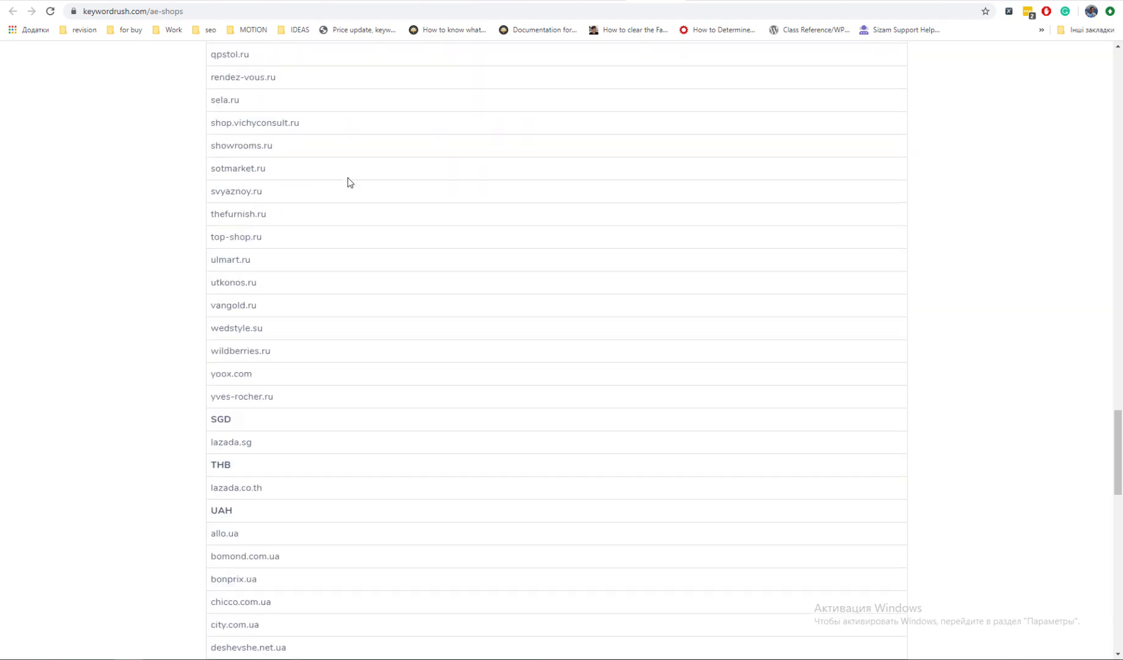
Start a new WordPress product and search all Content Egg modules for 'Iphone 11 PRO'.
{"action": "key", "text": "ctrl+Tab"}
{"action": "left_click", "coordinate": [182, 130]}
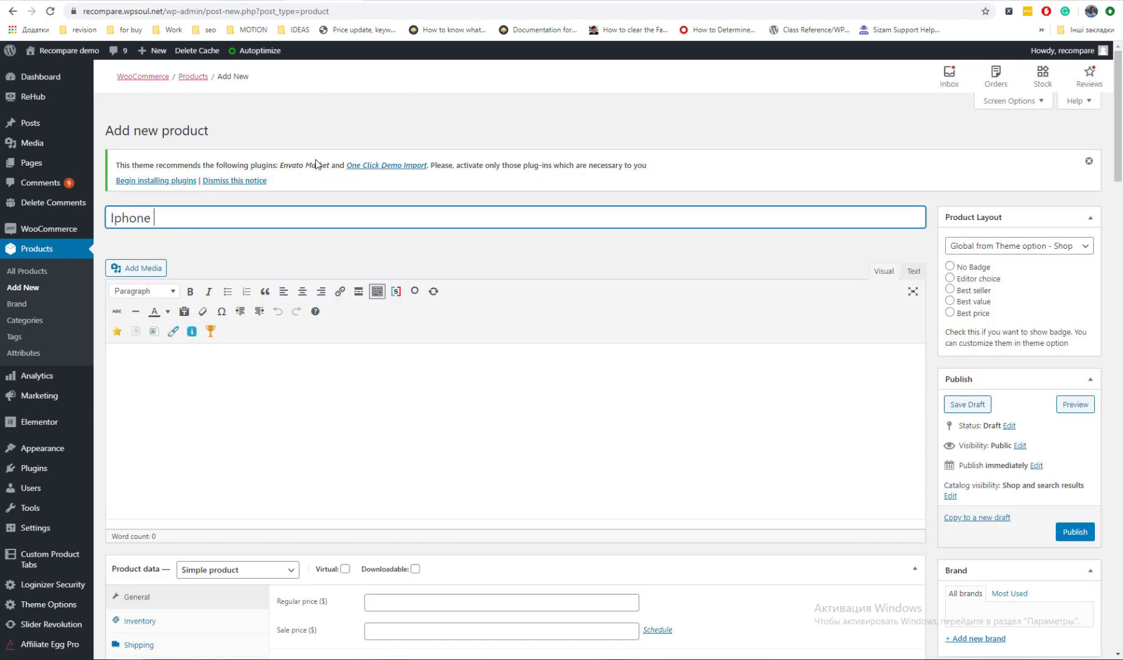
{"action": "scroll", "coordinate": [322, 153], "scroll_direction": "down", "scroll_amount": 15}
{"action": "scroll", "coordinate": [338, 238], "scroll_direction": "up", "scroll_amount": 6}
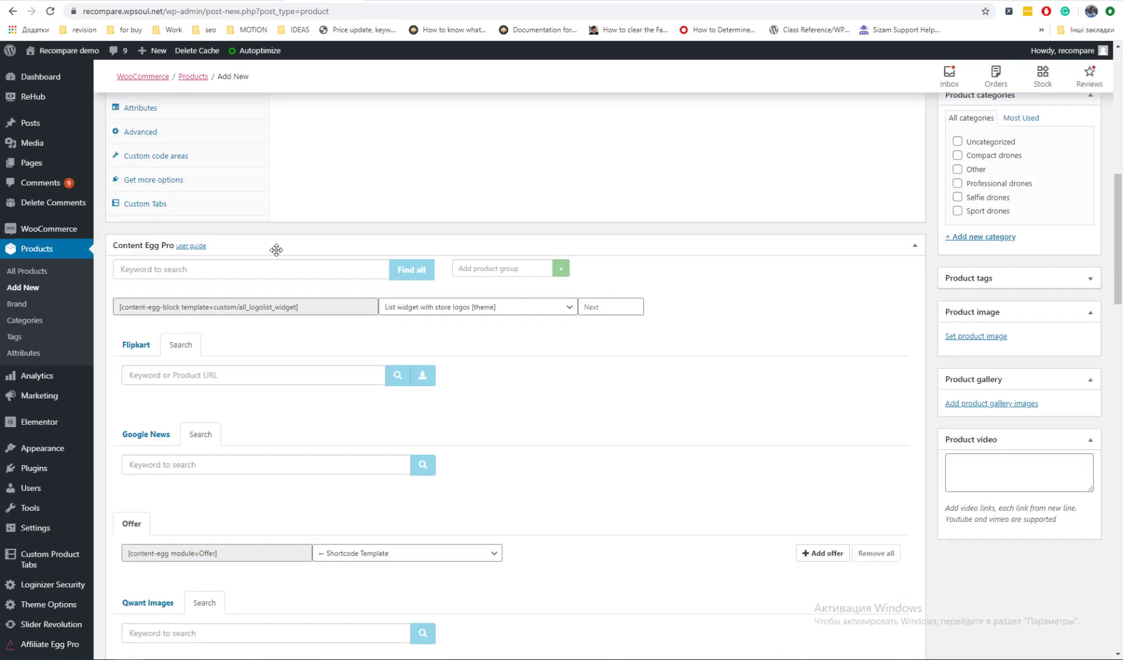
{"action": "left_click", "coordinate": [230, 275]}
{"action": "type", "text": "Iphone 11 PRO"}
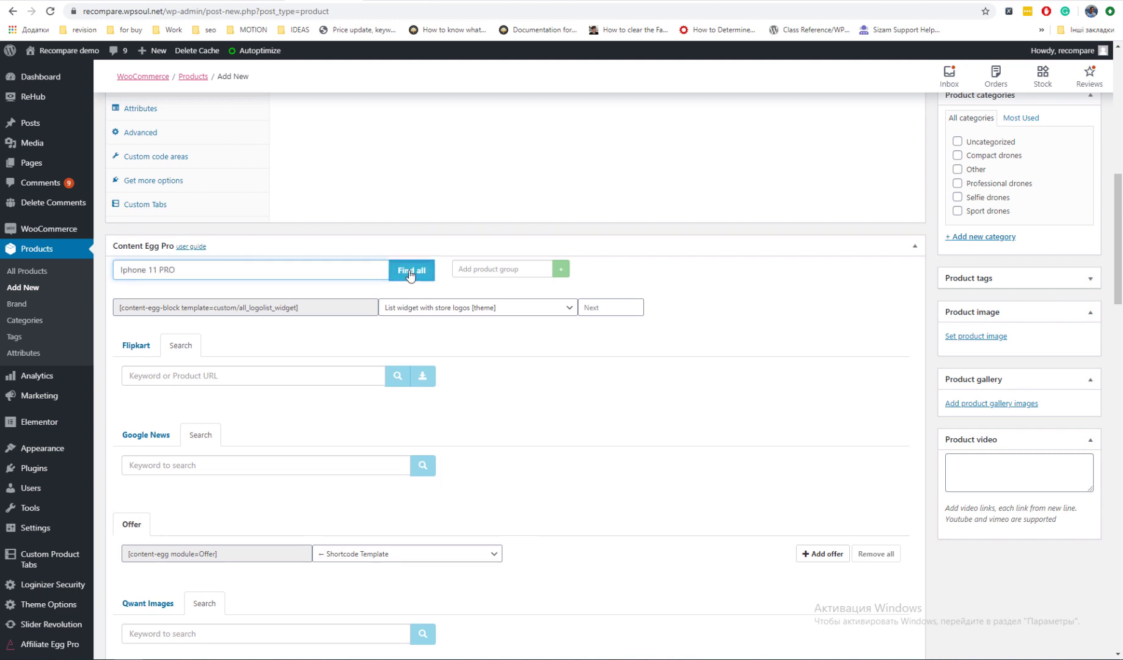
{"action": "left_click", "coordinate": [410, 275]}
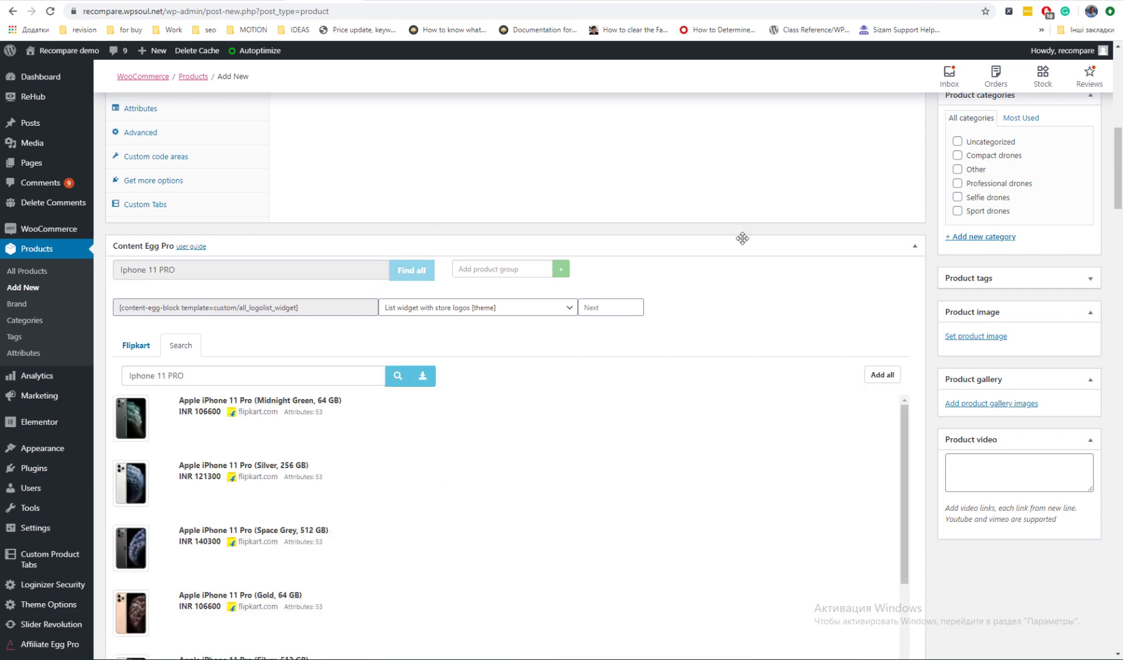
Add the first Google News result and the OnePlus 8 Pro news item to the product.
{"action": "scroll", "coordinate": [742, 238], "scroll_direction": "down", "scroll_amount": 3}
{"action": "scroll", "coordinate": [743, 238], "scroll_direction": "down", "scroll_amount": 3}
{"action": "scroll", "coordinate": [1012, 406], "scroll_direction": "down", "scroll_amount": 6}
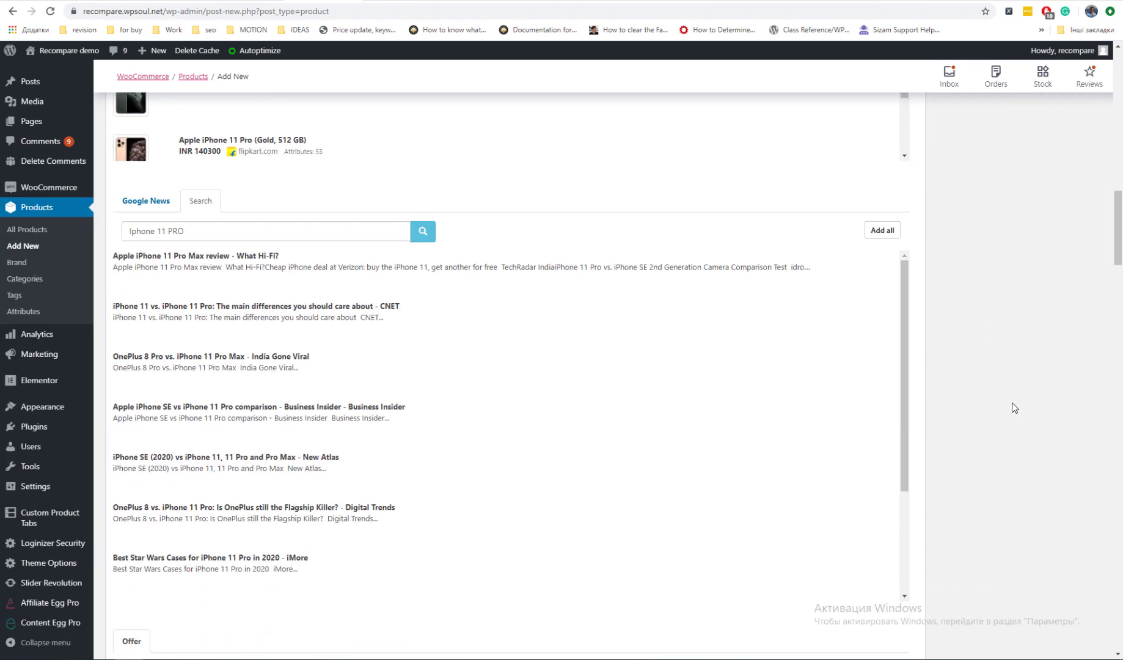
{"action": "left_click", "coordinate": [367, 269]}
{"action": "scroll", "coordinate": [998, 393], "scroll_direction": "down", "scroll_amount": 3}
{"action": "left_click", "coordinate": [400, 184]}
Add three images: a phone image, a phone-box image and the iPhone lineup image.
{"action": "scroll", "coordinate": [927, 326], "scroll_direction": "down", "scroll_amount": 6}
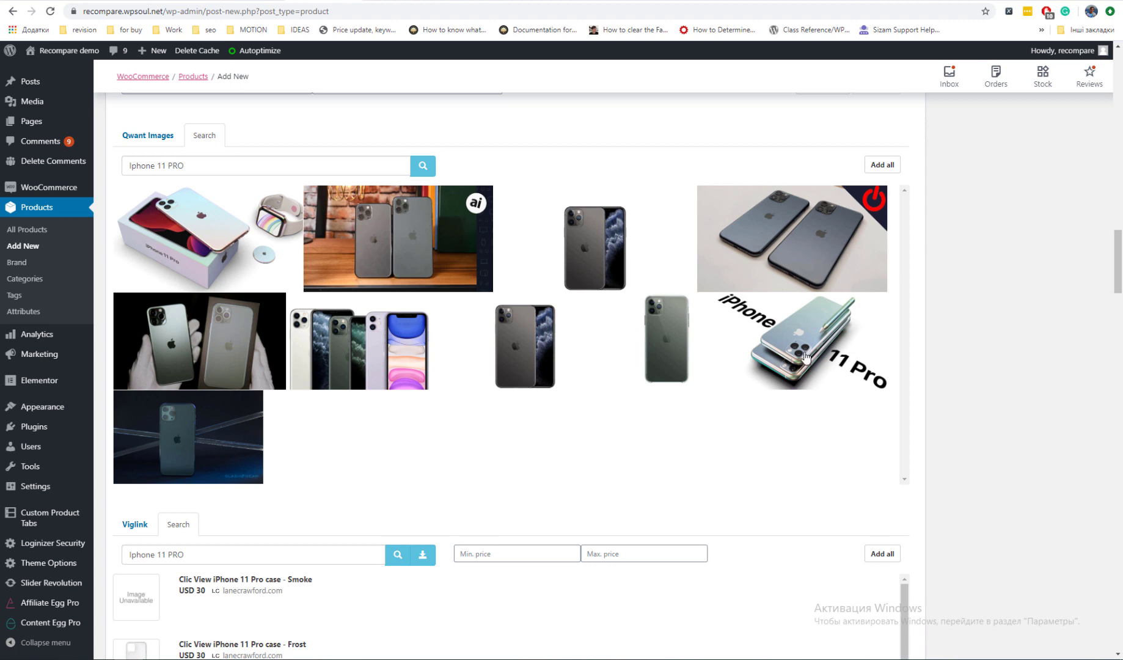
{"action": "left_click", "coordinate": [533, 335]}
{"action": "left_click", "coordinate": [247, 240]}
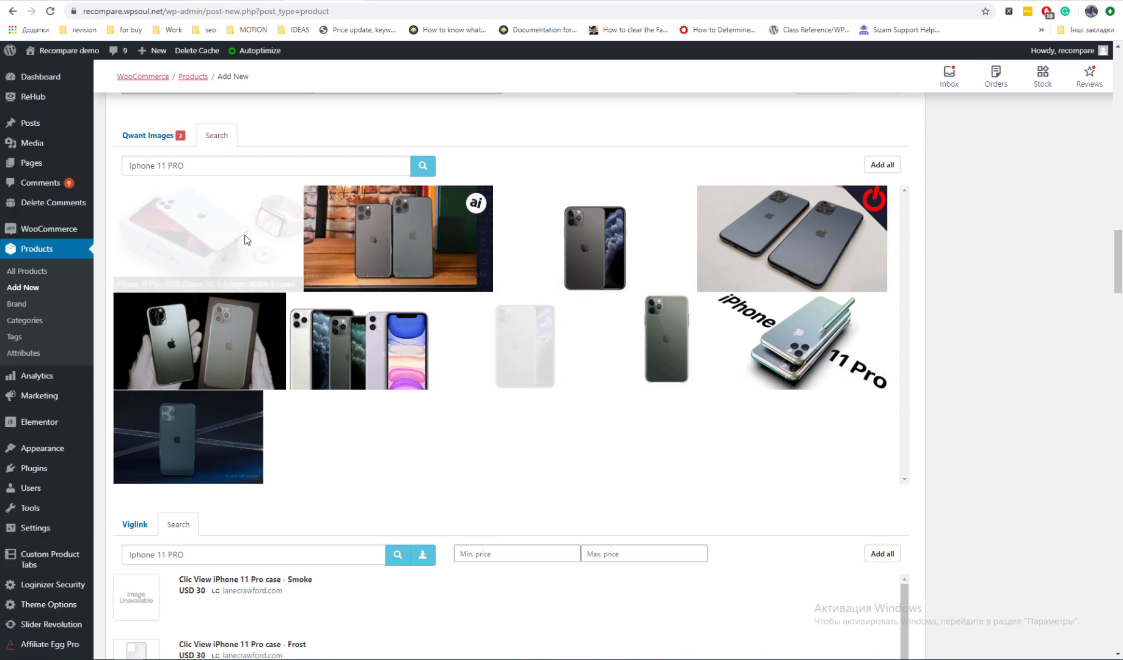
{"action": "left_click", "coordinate": [359, 348]}
Add the YouTube iPhone review videos to the product and scroll on to the eBay and Newegg modules.
{"action": "scroll", "coordinate": [1004, 314], "scroll_direction": "down", "scroll_amount": 6}
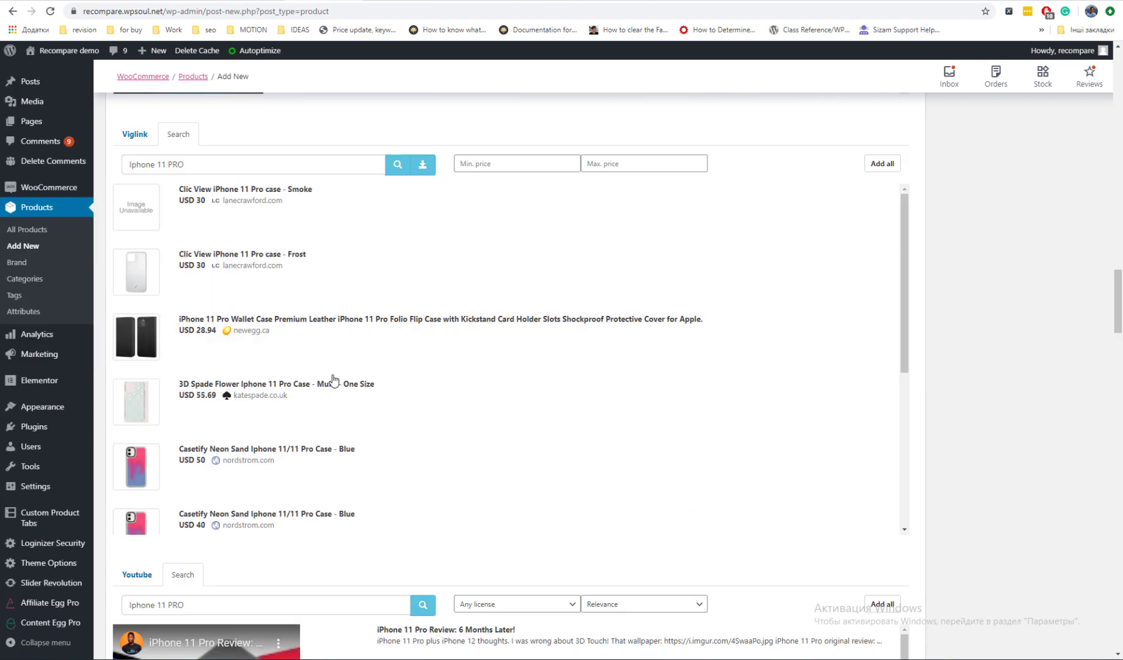
{"action": "scroll", "coordinate": [972, 344], "scroll_direction": "down", "scroll_amount": 6}
{"action": "left_click", "coordinate": [879, 213]}
{"action": "scroll", "coordinate": [1100, 354], "scroll_direction": "down", "scroll_amount": 6}
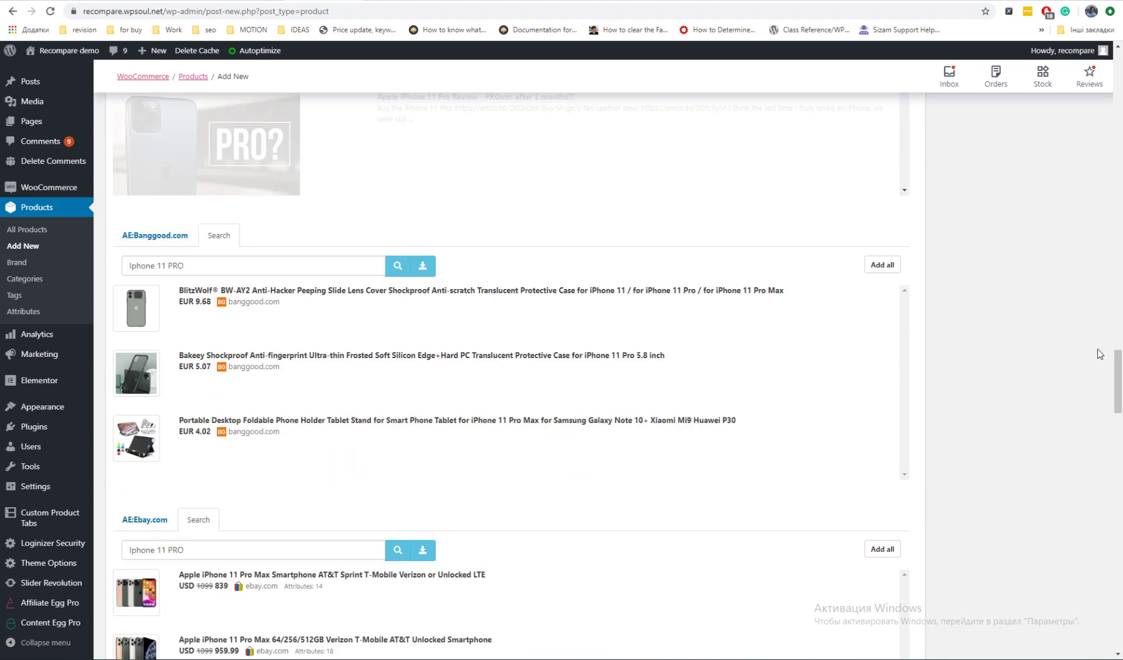
{"action": "scroll", "coordinate": [1023, 323], "scroll_direction": "down", "scroll_amount": 6}
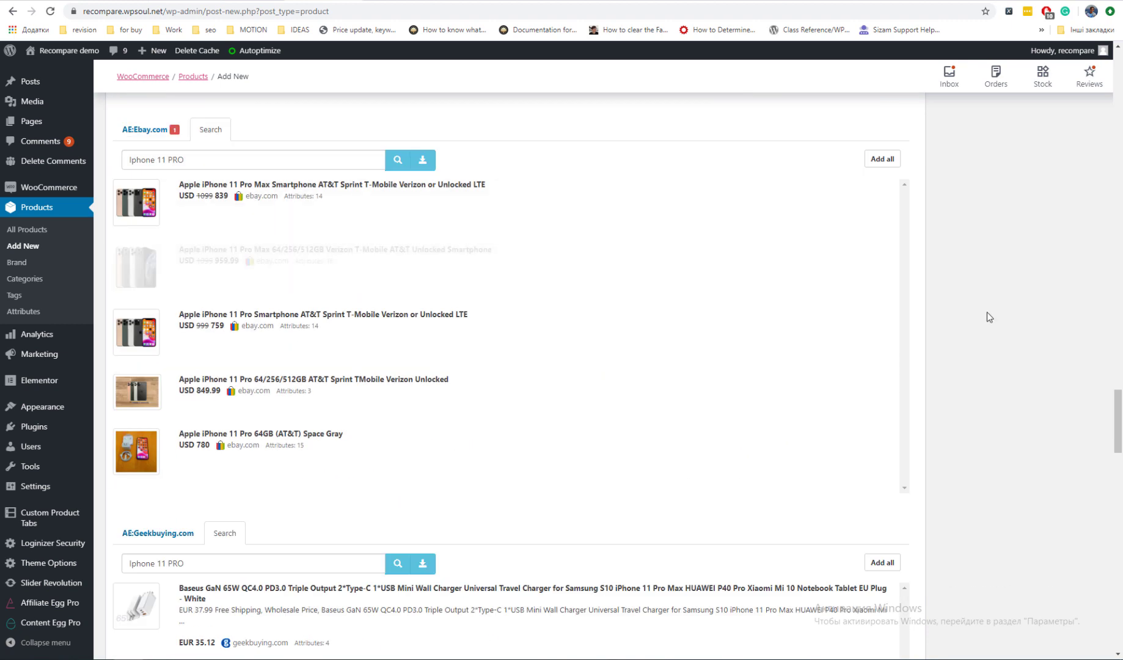
{"action": "scroll", "coordinate": [986, 312], "scroll_direction": "down", "scroll_amount": 12}
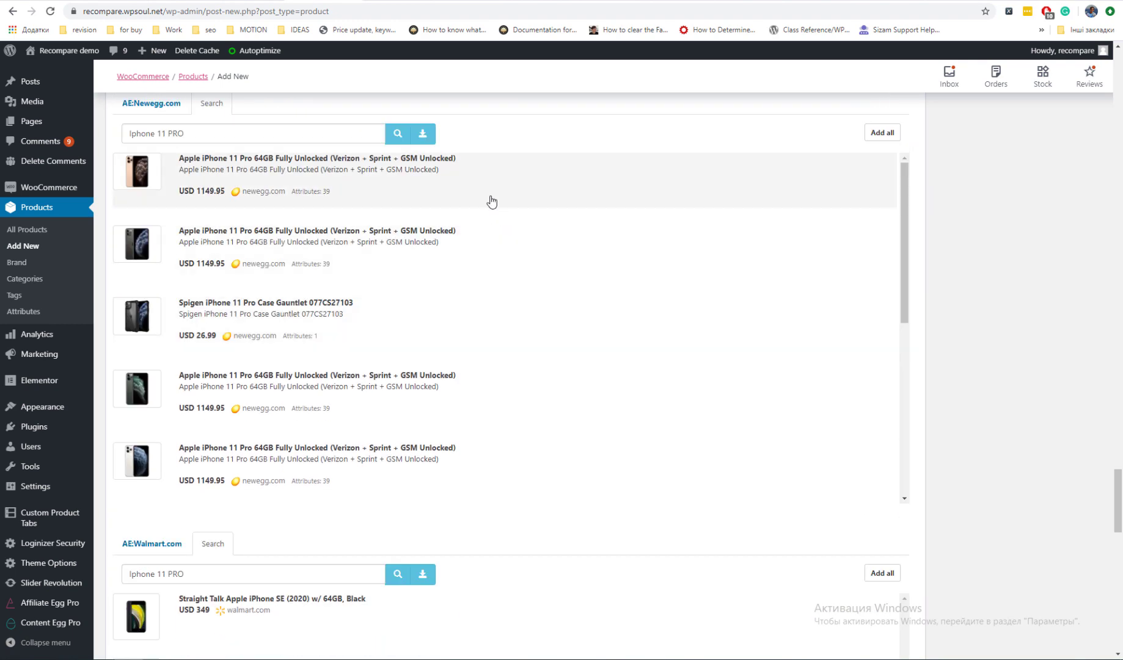
Add the Newegg iPhone 11 Pro 64GB offer (USD 1149.95) and expand its 39 Woo attributes.
{"action": "left_click", "coordinate": [487, 198]}
{"action": "scroll", "coordinate": [960, 386], "scroll_direction": "up", "scroll_amount": 3}
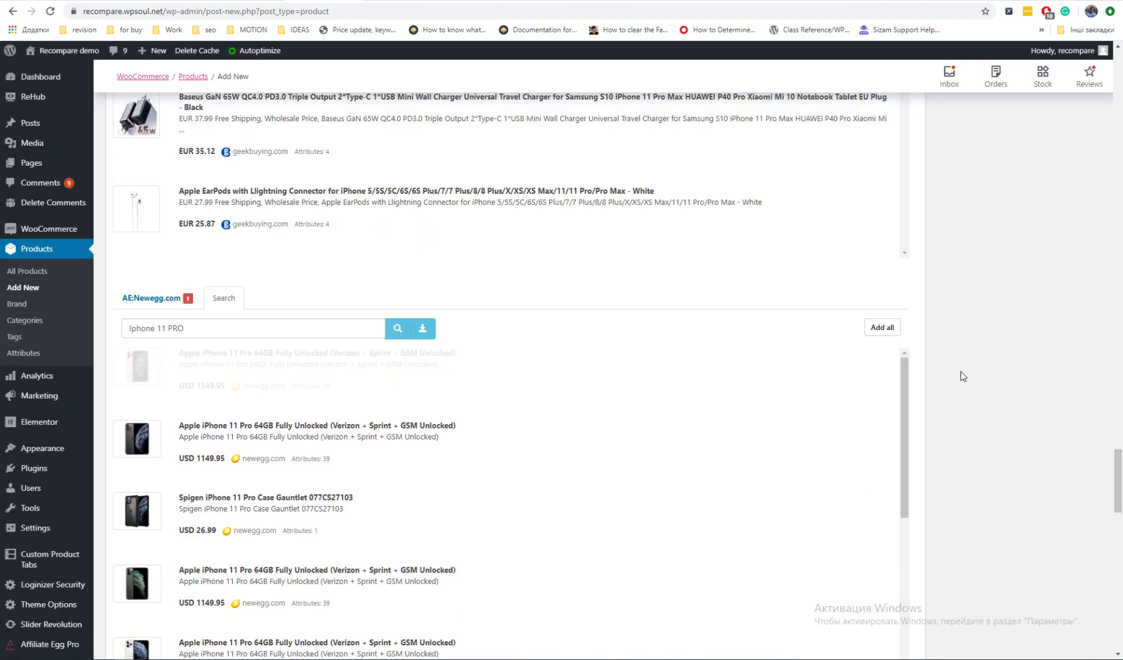
{"action": "left_click", "coordinate": [152, 298]}
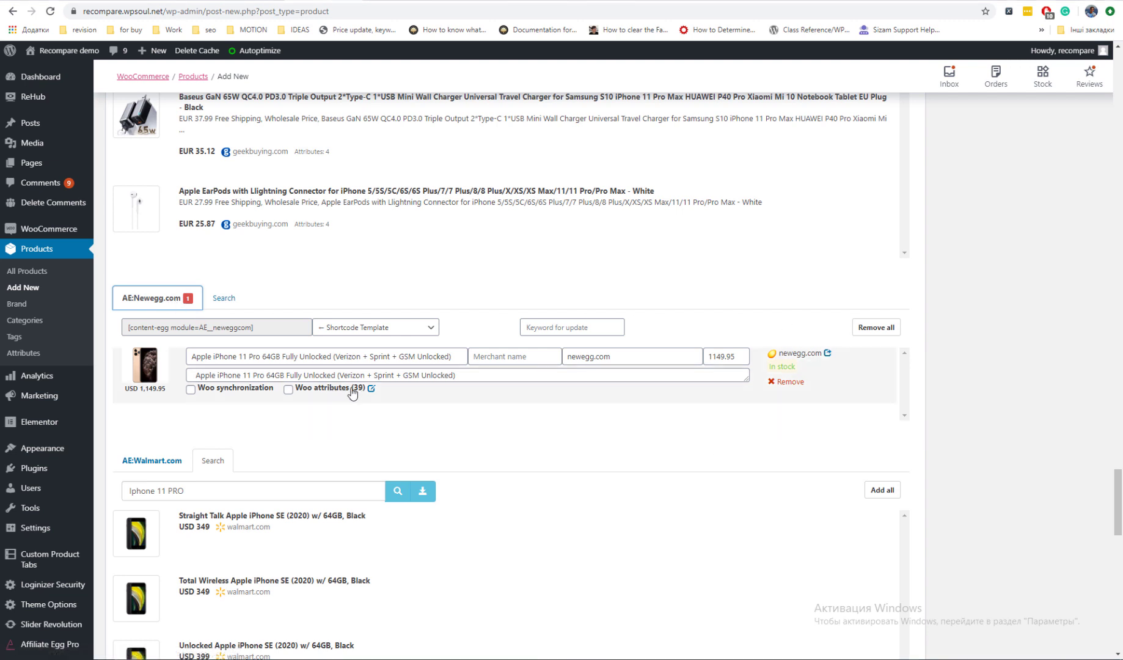
{"action": "left_click", "coordinate": [373, 391]}
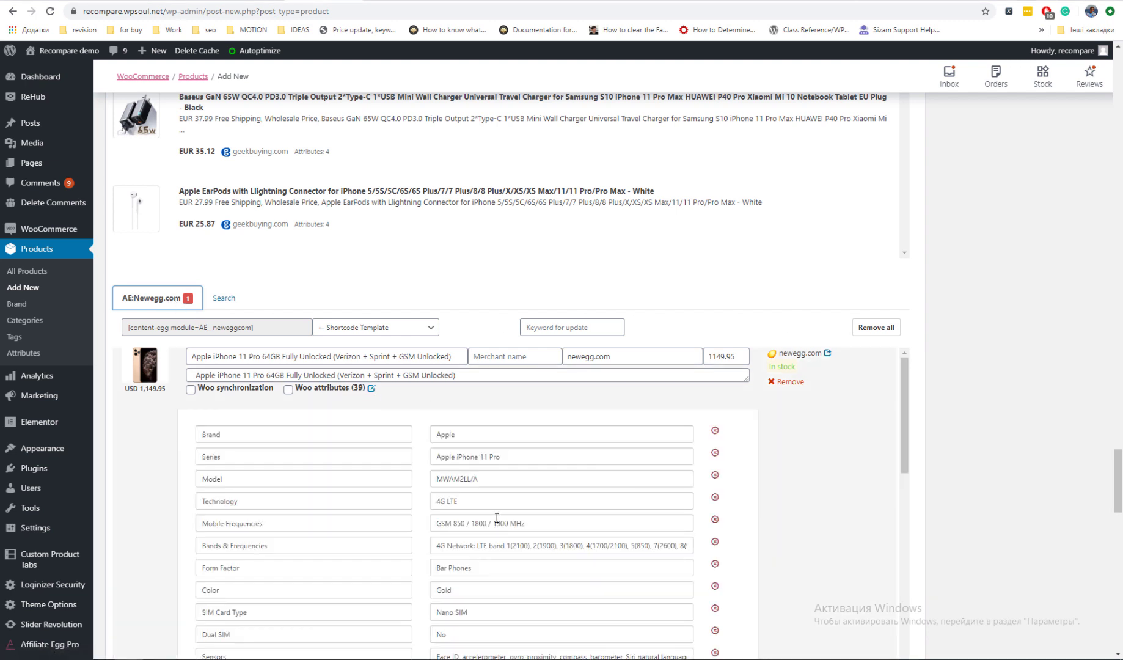
{"action": "scroll", "coordinate": [496, 518], "scroll_direction": "down", "scroll_amount": 2}
{"action": "scroll", "coordinate": [489, 488], "scroll_direction": "up", "scroll_amount": 2}
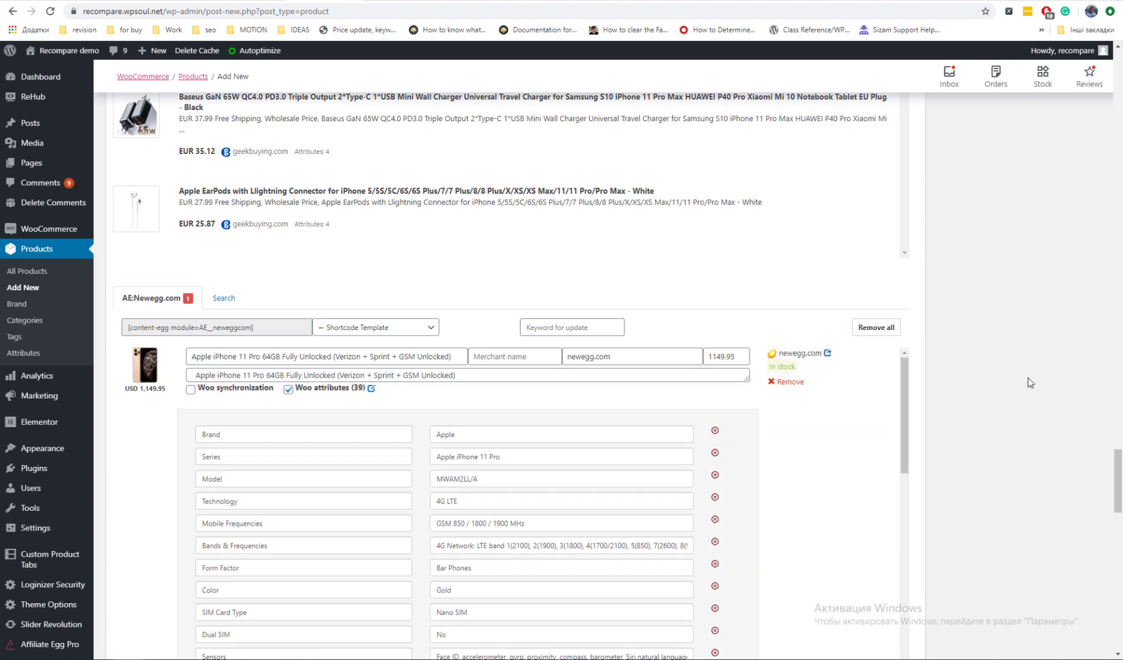
Scroll down to the Editor Review box to check the 'Awesome' heading, pros, cons and criteria.
{"action": "scroll", "coordinate": [1027, 377], "scroll_direction": "up", "scroll_amount": 10}
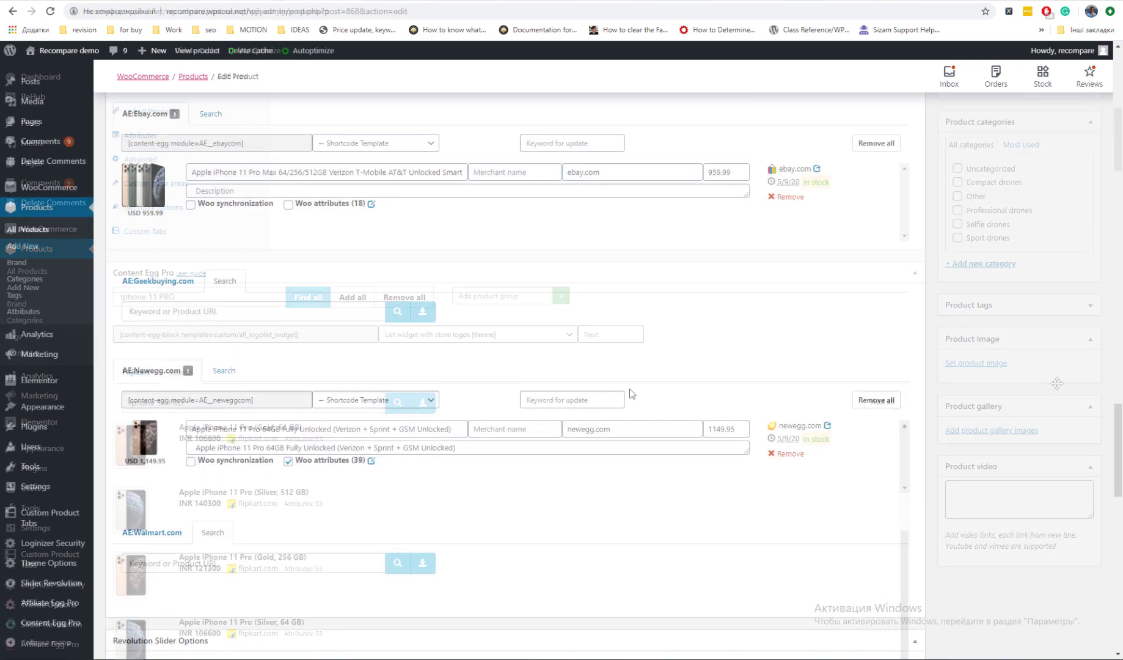
{"action": "scroll", "coordinate": [629, 391], "scroll_direction": "down", "scroll_amount": 5}
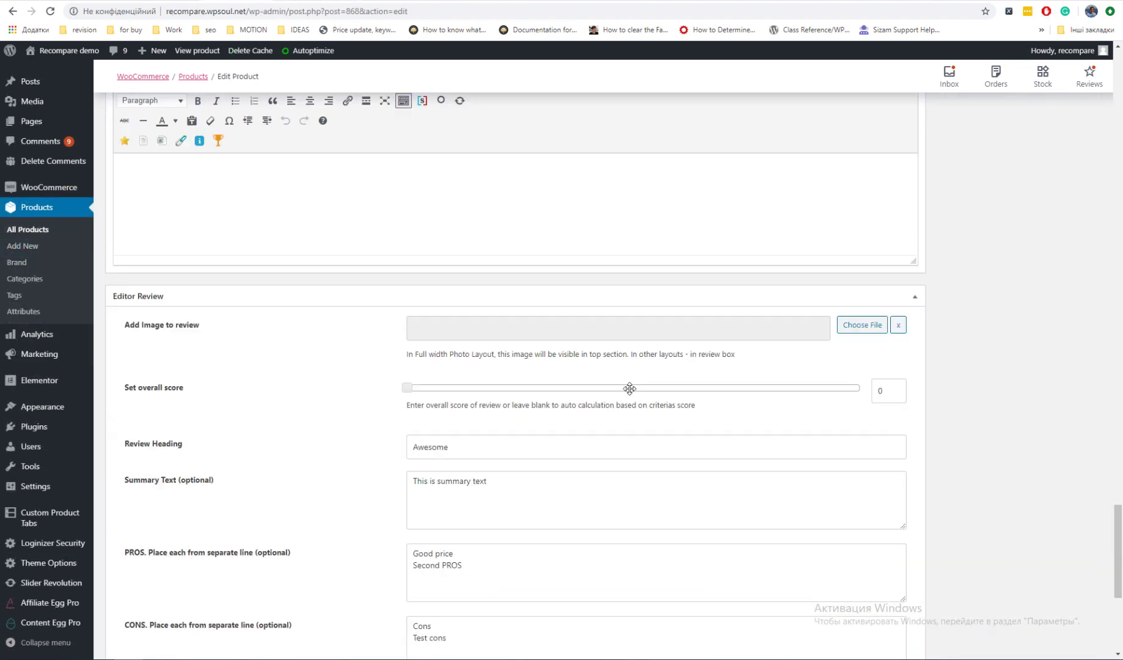
{"action": "scroll", "coordinate": [629, 389], "scroll_direction": "down", "scroll_amount": 2}
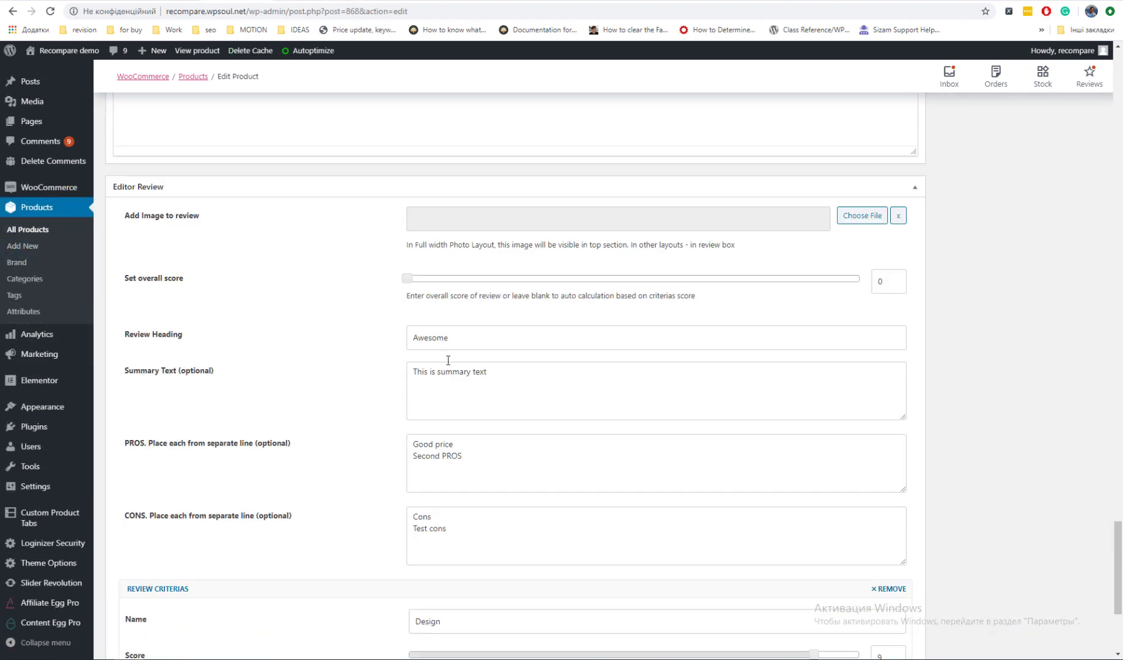
{"action": "scroll", "coordinate": [459, 342], "scroll_direction": "down", "scroll_amount": 3}
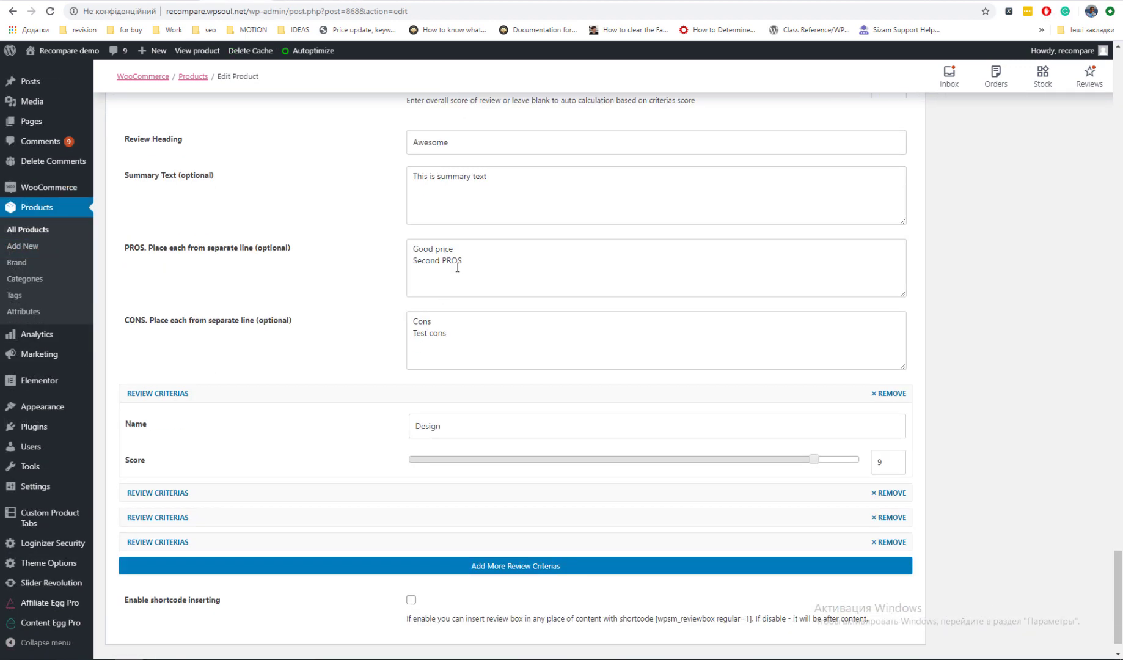
{"action": "scroll", "coordinate": [449, 401], "scroll_direction": "down", "scroll_amount": 1}
{"action": "scroll", "coordinate": [419, 501], "scroll_direction": "up", "scroll_amount": 13}
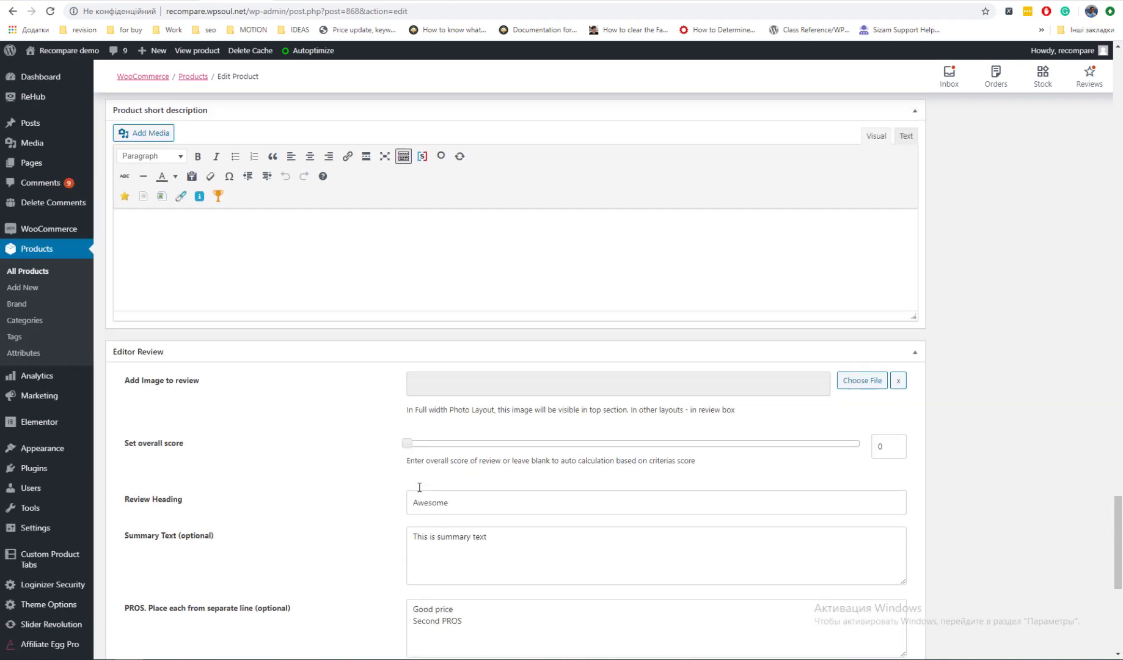
Open the Iphone 11 PRO permalink in a new tab and look over the front-end page.
{"action": "scroll", "coordinate": [436, 451], "scroll_direction": "up", "scroll_amount": 20}
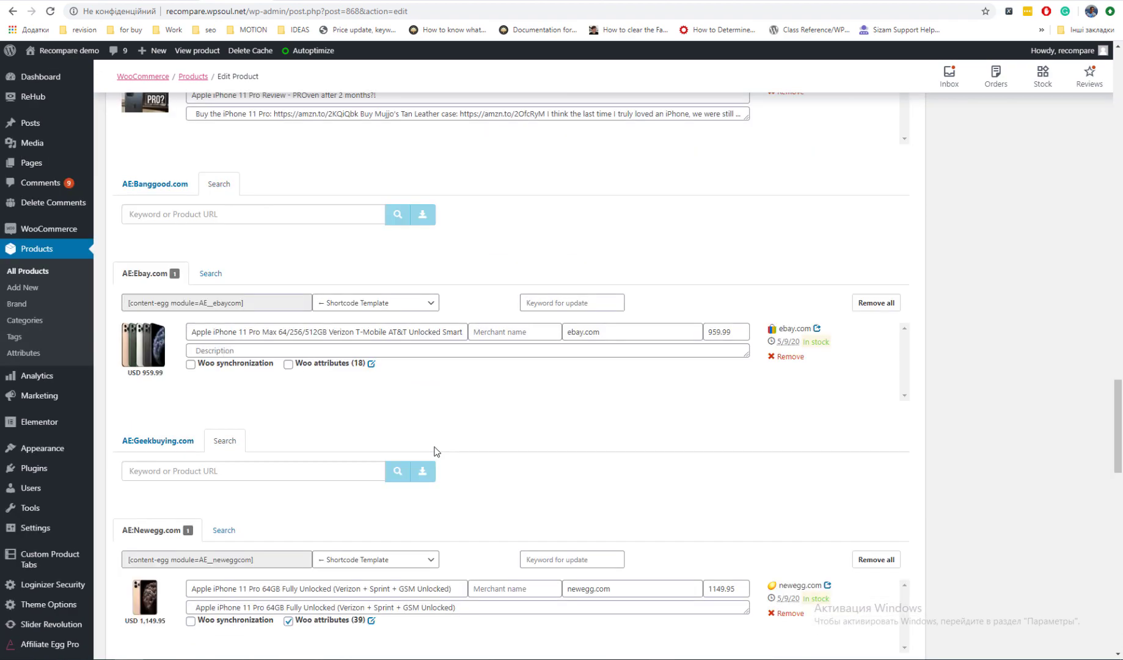
{"action": "scroll", "coordinate": [435, 447], "scroll_direction": "up", "scroll_amount": 4}
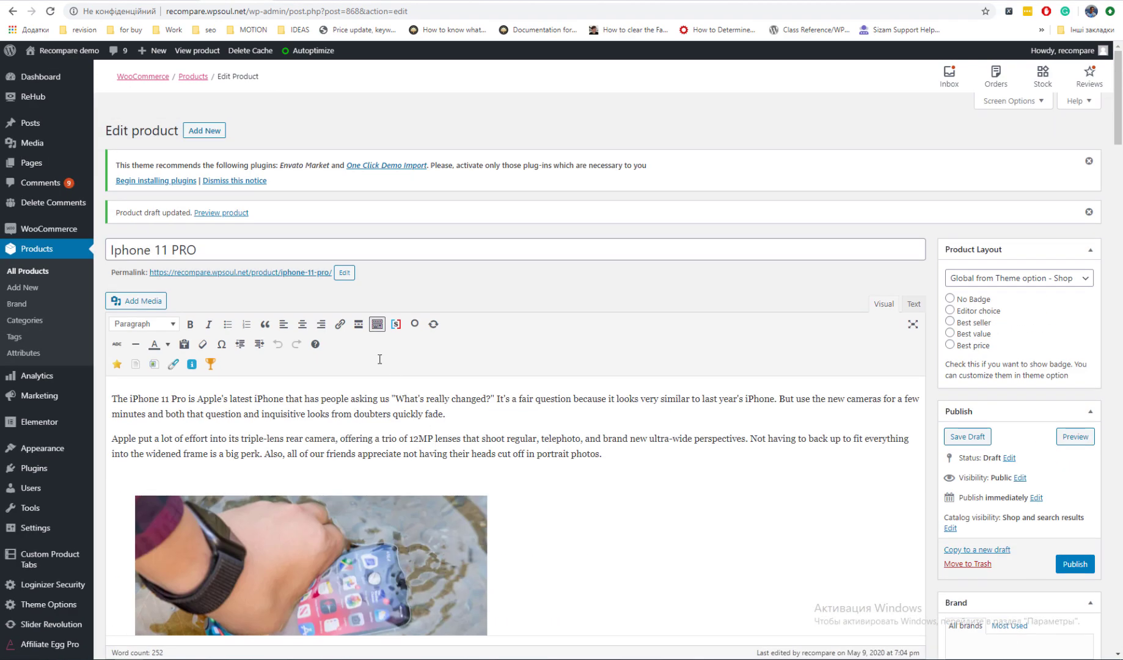
{"action": "right_click", "coordinate": [302, 273]}
{"action": "left_click", "coordinate": [342, 345]}
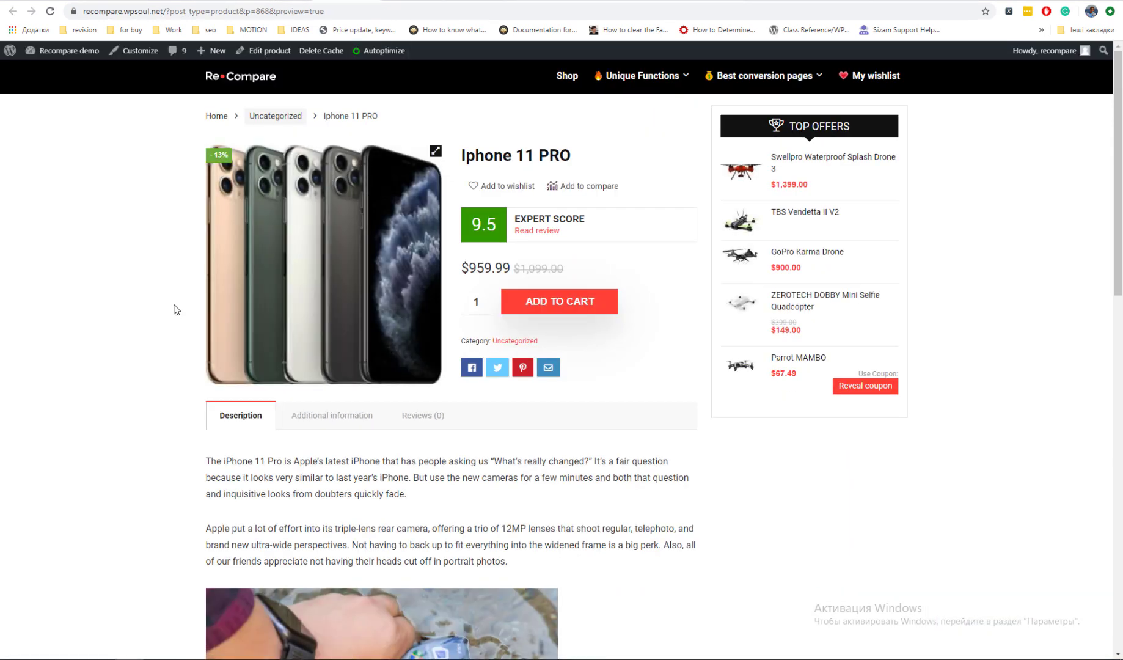
{"action": "scroll", "coordinate": [663, 251], "scroll_direction": "down", "scroll_amount": 15}
{"action": "scroll", "coordinate": [662, 251], "scroll_direction": "up", "scroll_amount": 15}
Set the Product Layout to Content Egg List and save the draft.
{"action": "key", "text": "ctrl+w"}
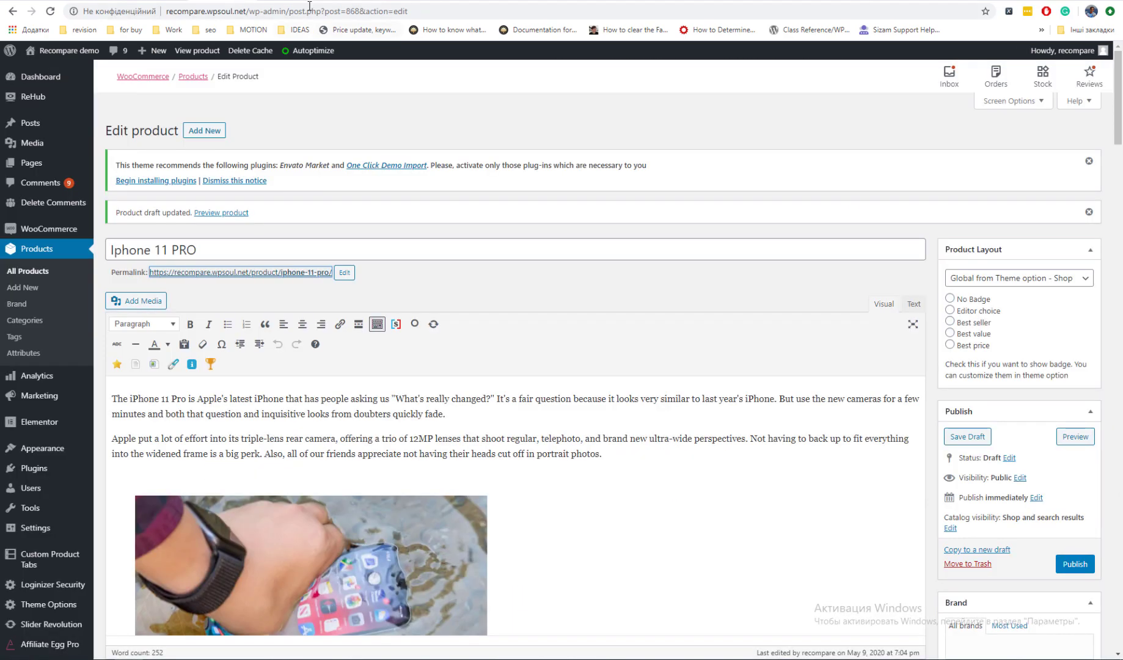
{"action": "left_click", "coordinate": [996, 279]}
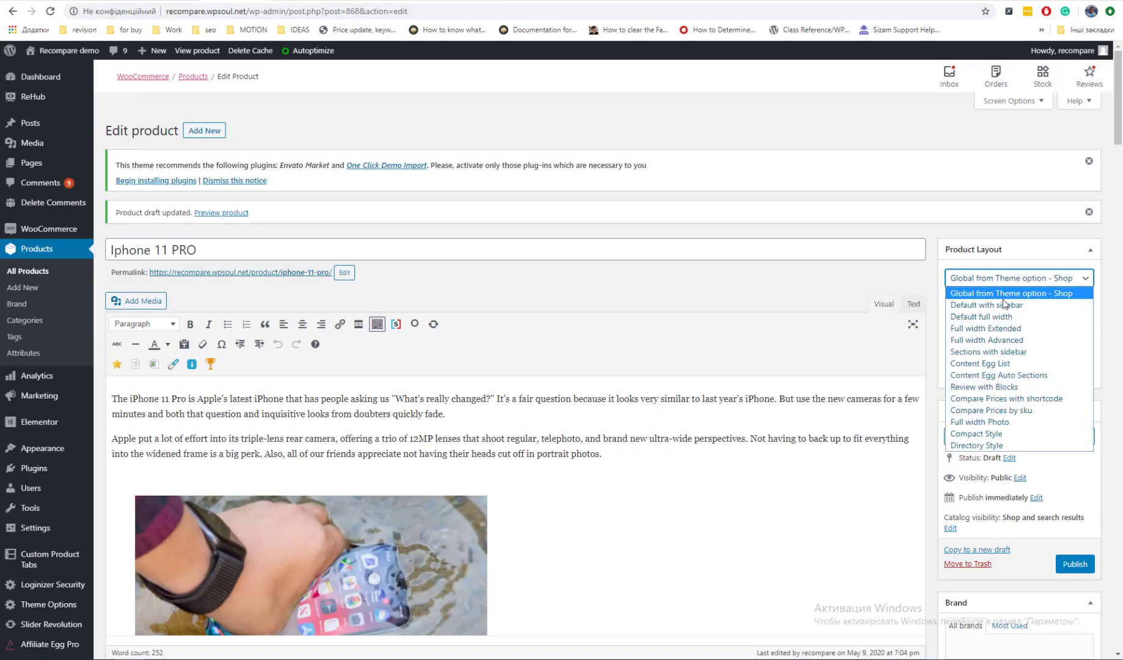
{"action": "left_click", "coordinate": [1036, 362]}
{"action": "left_click", "coordinate": [968, 436]}
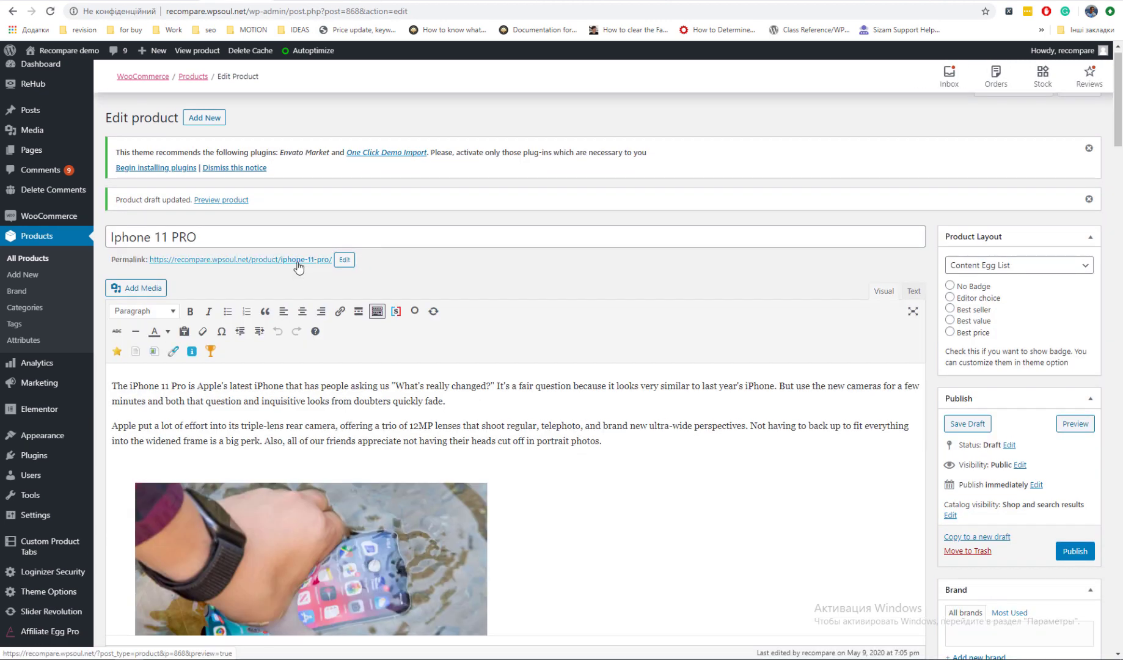
Open the product page in a new tab, check the eBay and Newegg price listing, then return to the editor.
{"action": "right_click", "coordinate": [298, 260]}
{"action": "left_click", "coordinate": [342, 271]}
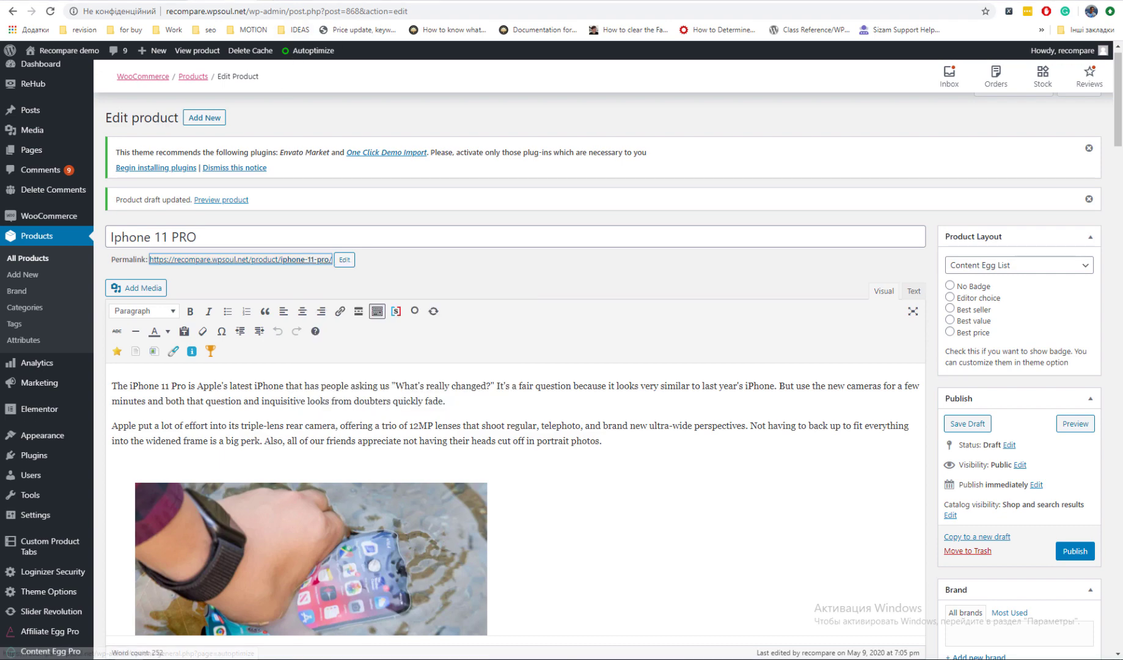
{"action": "key", "text": "ctrl+Tab"}
{"action": "scroll", "coordinate": [140, 205], "scroll_direction": "down", "scroll_amount": 10}
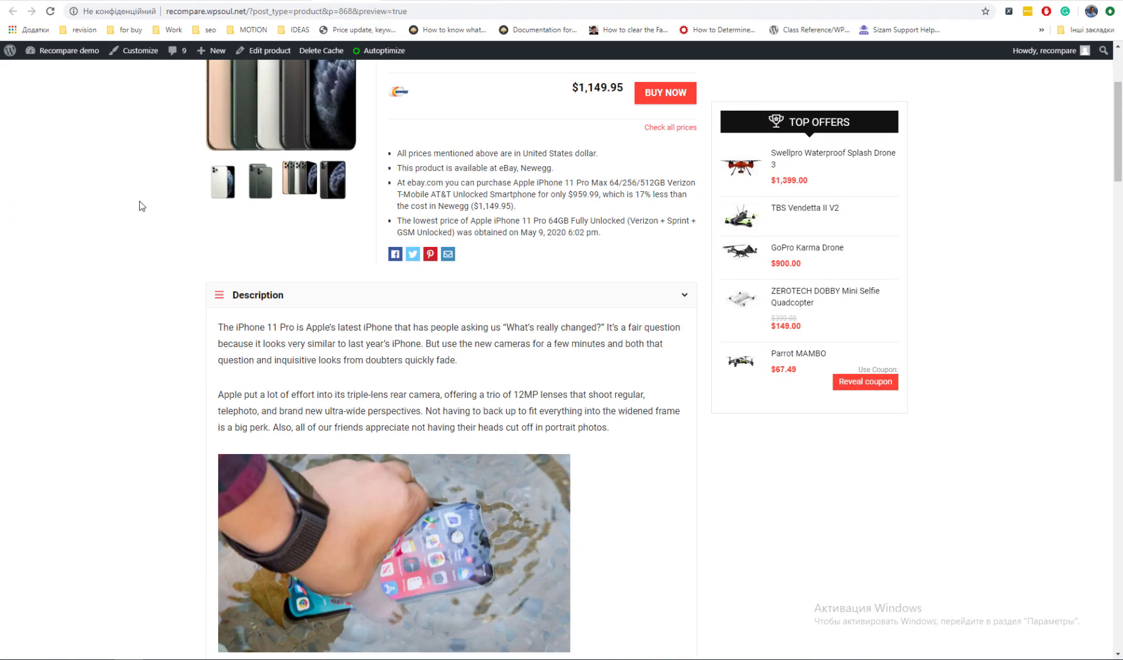
{"action": "scroll", "coordinate": [140, 205], "scroll_direction": "down", "scroll_amount": 20}
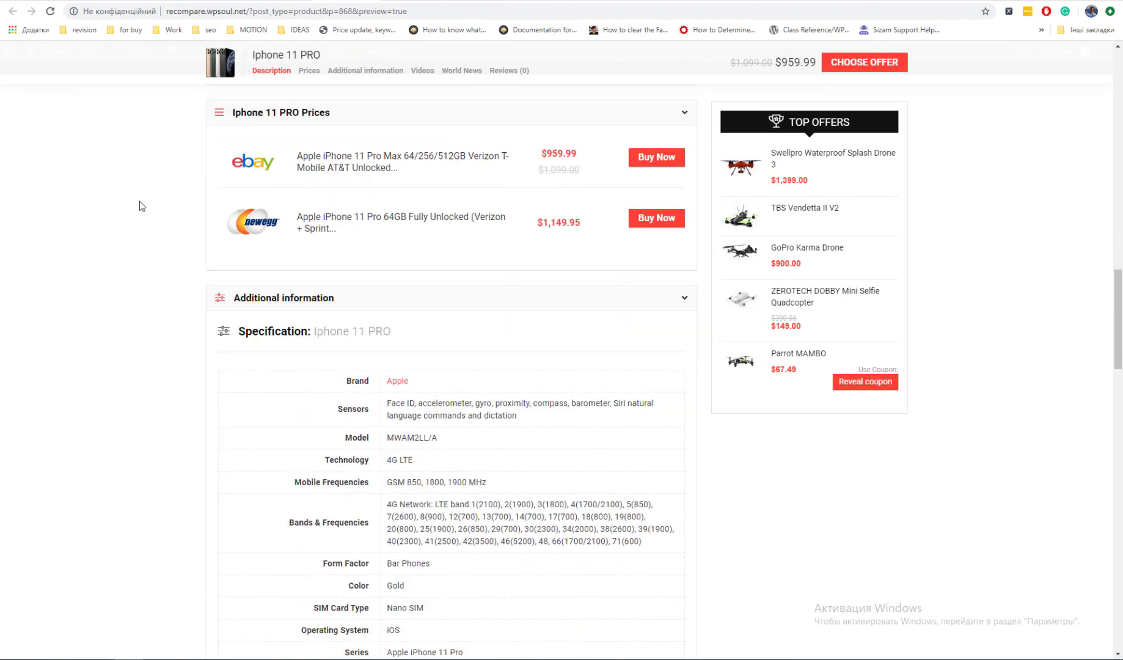
{"action": "scroll", "coordinate": [139, 205], "scroll_direction": "up", "scroll_amount": 20}
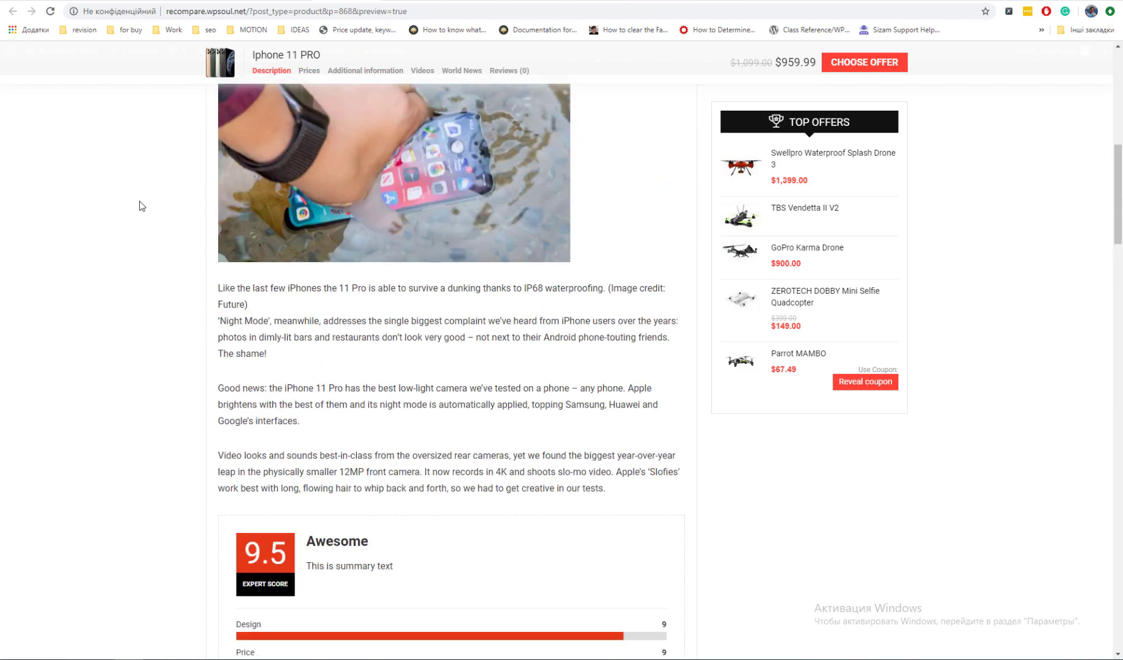
{"action": "left_click", "coordinate": [224, 0]}
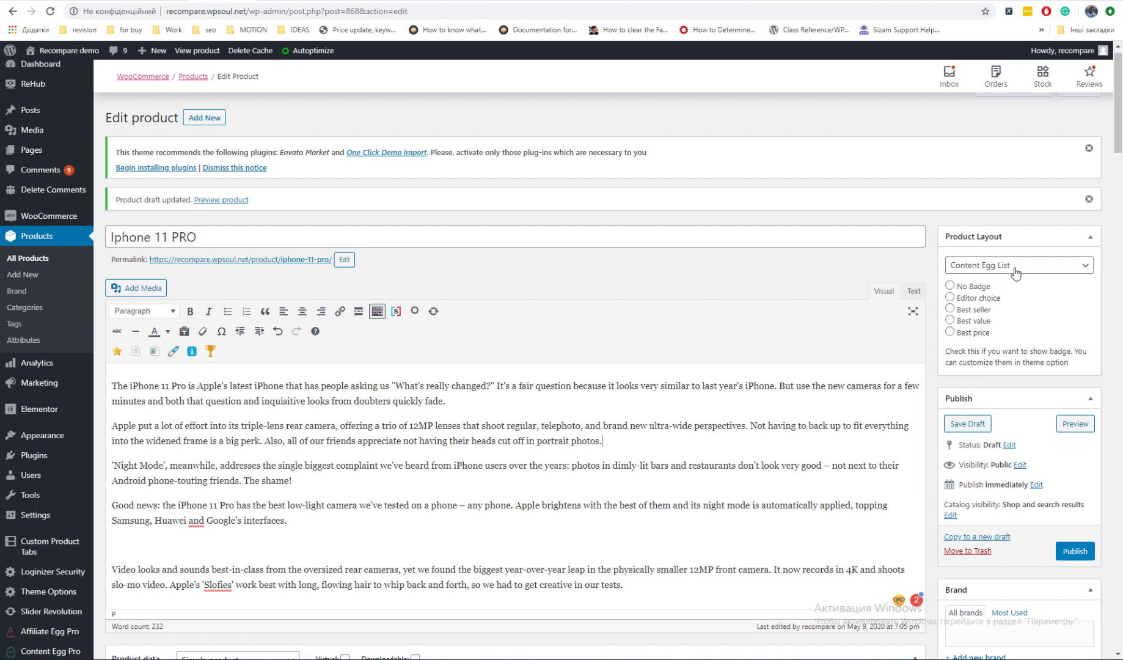
Switch the Product Layout to Content Egg Auto Sections and save the draft.
{"action": "left_click", "coordinate": [1015, 273]}
{"action": "left_click", "coordinate": [1031, 347]}
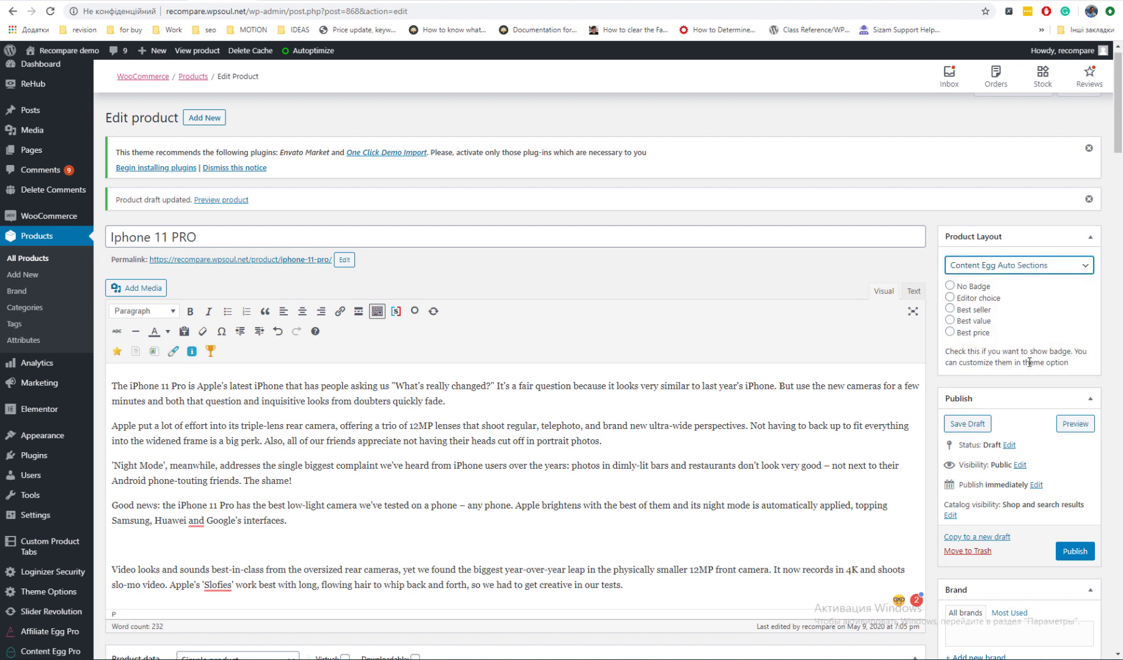
{"action": "left_click", "coordinate": [977, 428]}
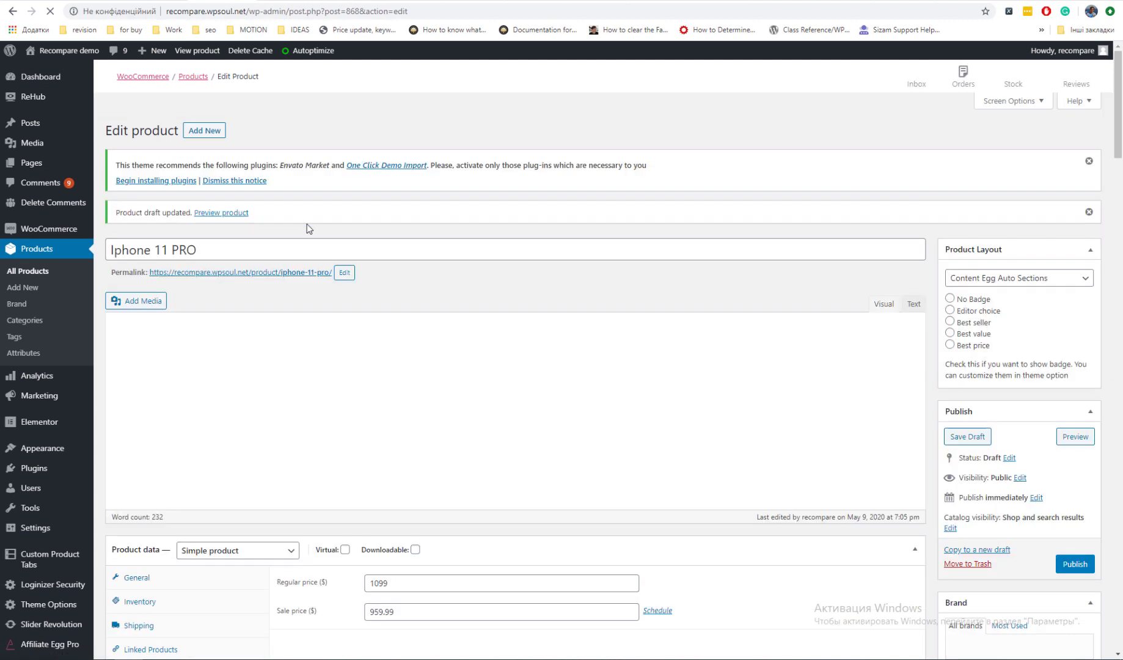
Open the product permalink in a new tab, scroll through the page and reload it.
{"action": "right_click", "coordinate": [308, 272]}
{"action": "left_click", "coordinate": [316, 282]}
{"action": "left_click", "coordinate": [377, 3]}
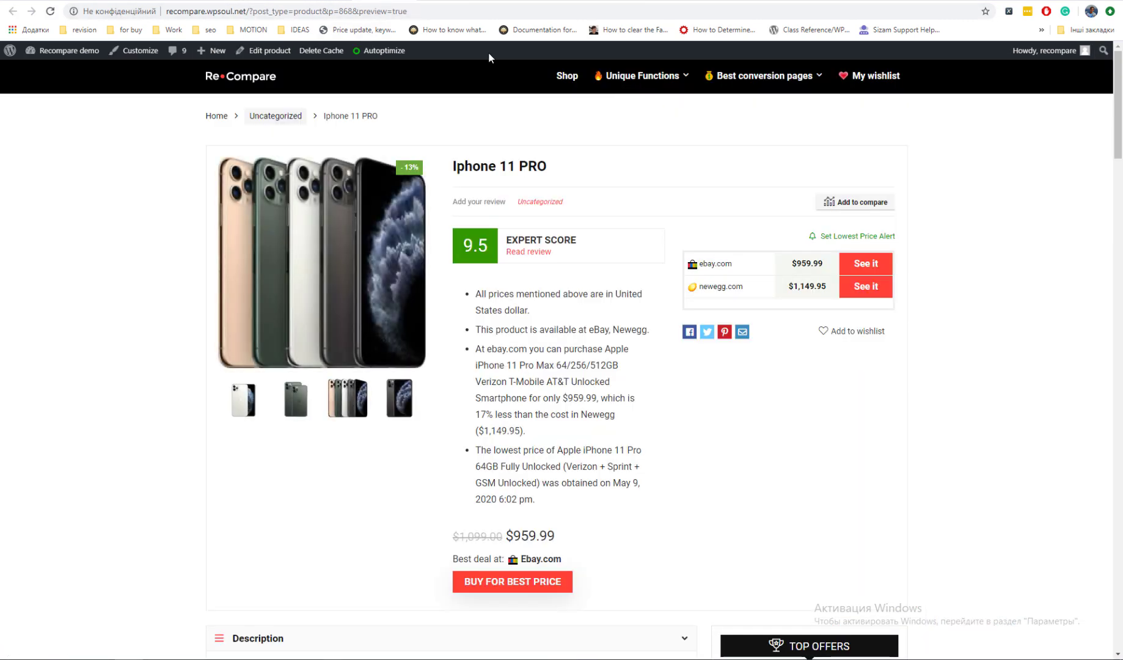
{"action": "scroll", "coordinate": [989, 242], "scroll_direction": "down", "scroll_amount": 15}
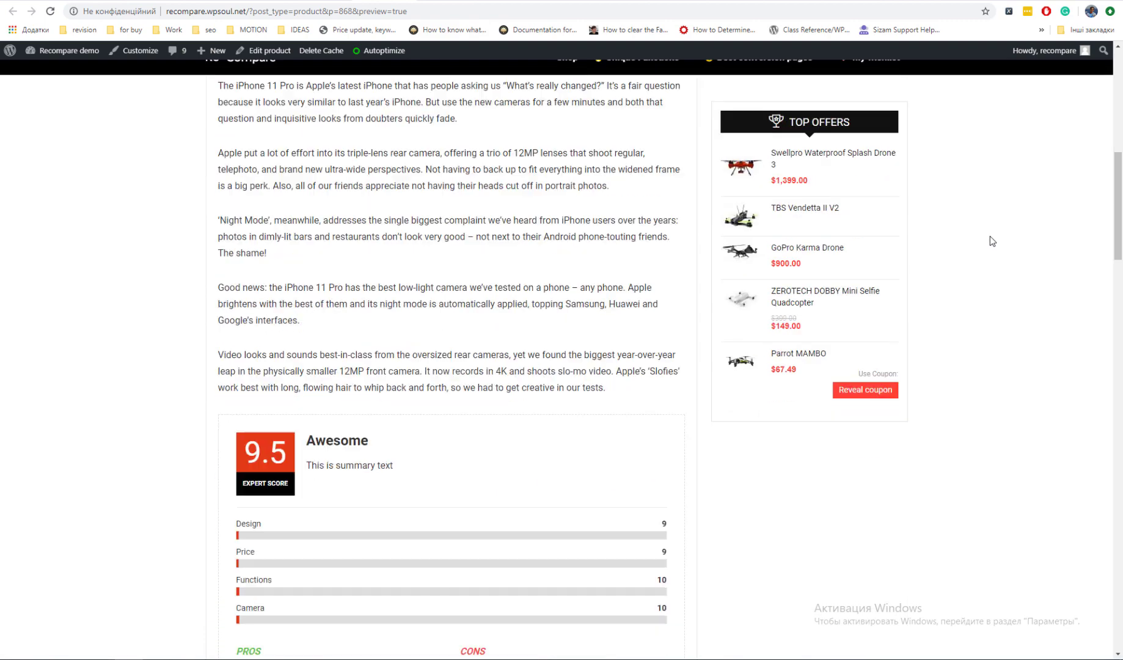
{"action": "scroll", "coordinate": [990, 241], "scroll_direction": "down", "scroll_amount": 5}
{"action": "scroll", "coordinate": [990, 241], "scroll_direction": "up", "scroll_amount": 18}
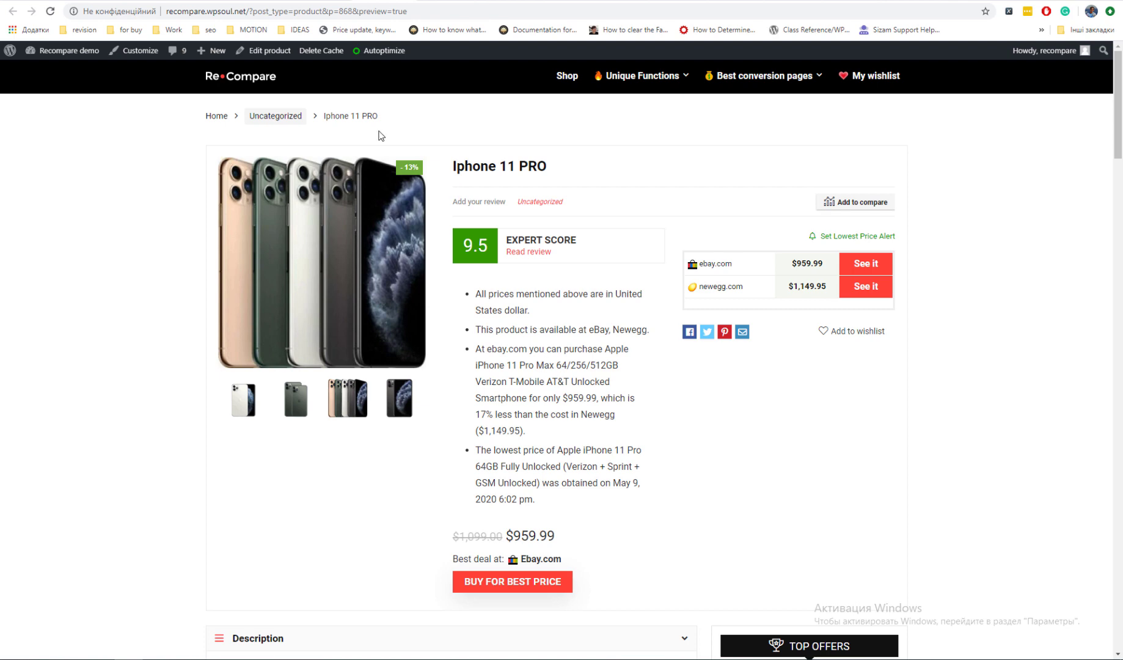
{"action": "left_click", "coordinate": [278, 2]}
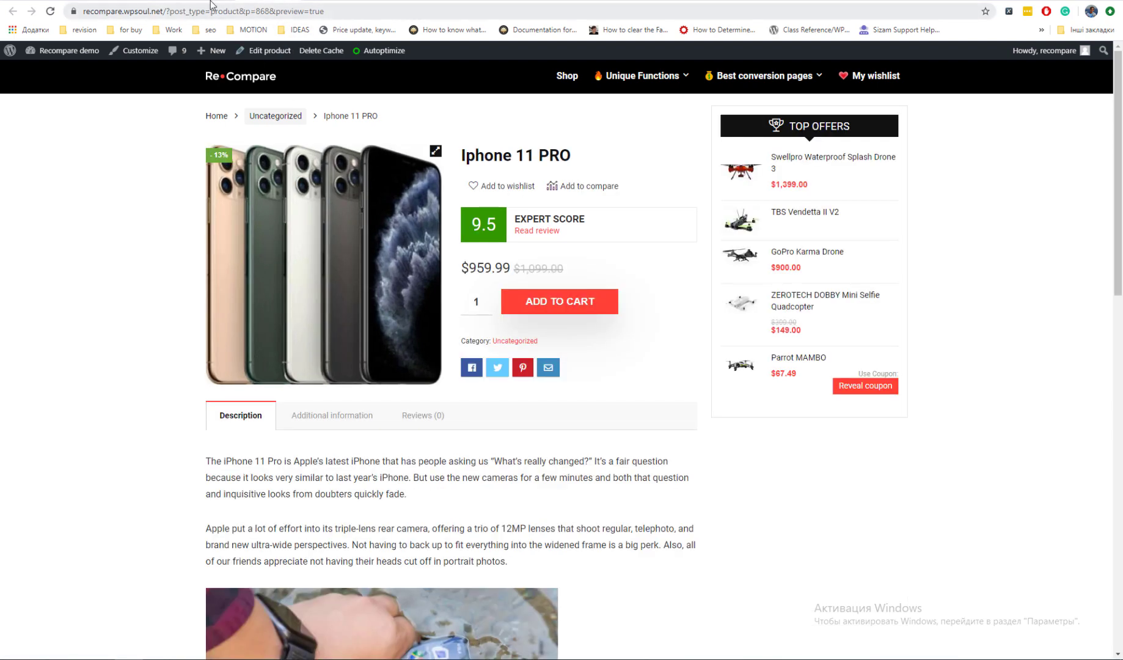
Back in the editor, review the product fields and save the Iphone 11 PRO draft again.
{"action": "left_click", "coordinate": [247, 1]}
{"action": "scroll", "coordinate": [474, 235], "scroll_direction": "down", "scroll_amount": 20}
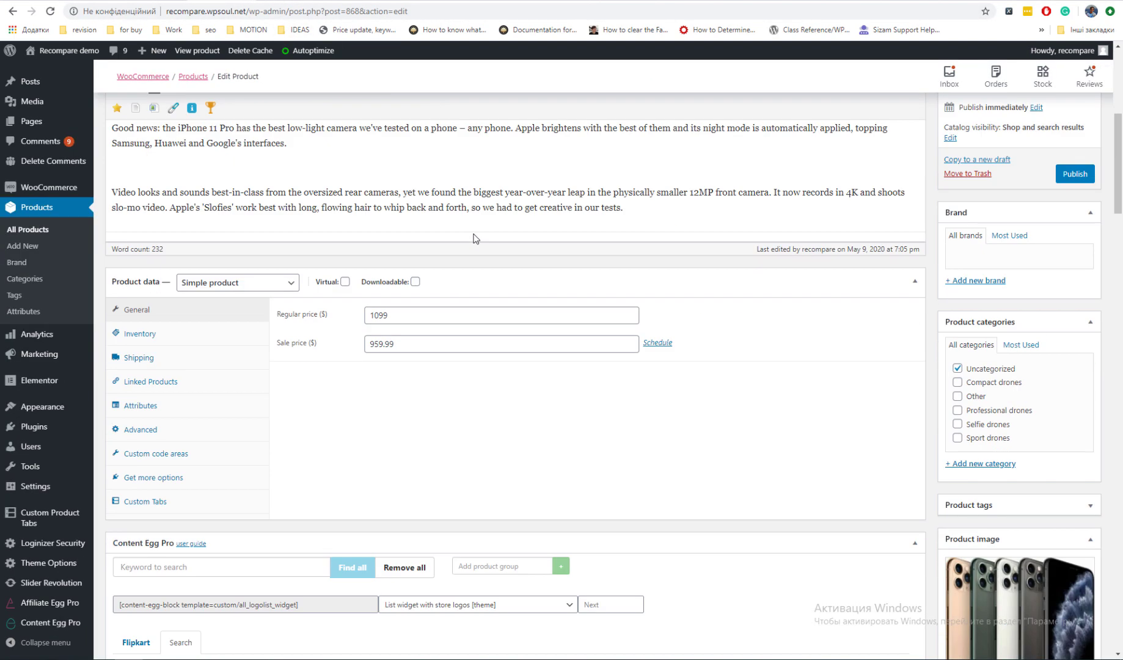
{"action": "scroll", "coordinate": [474, 234], "scroll_direction": "down", "scroll_amount": 12}
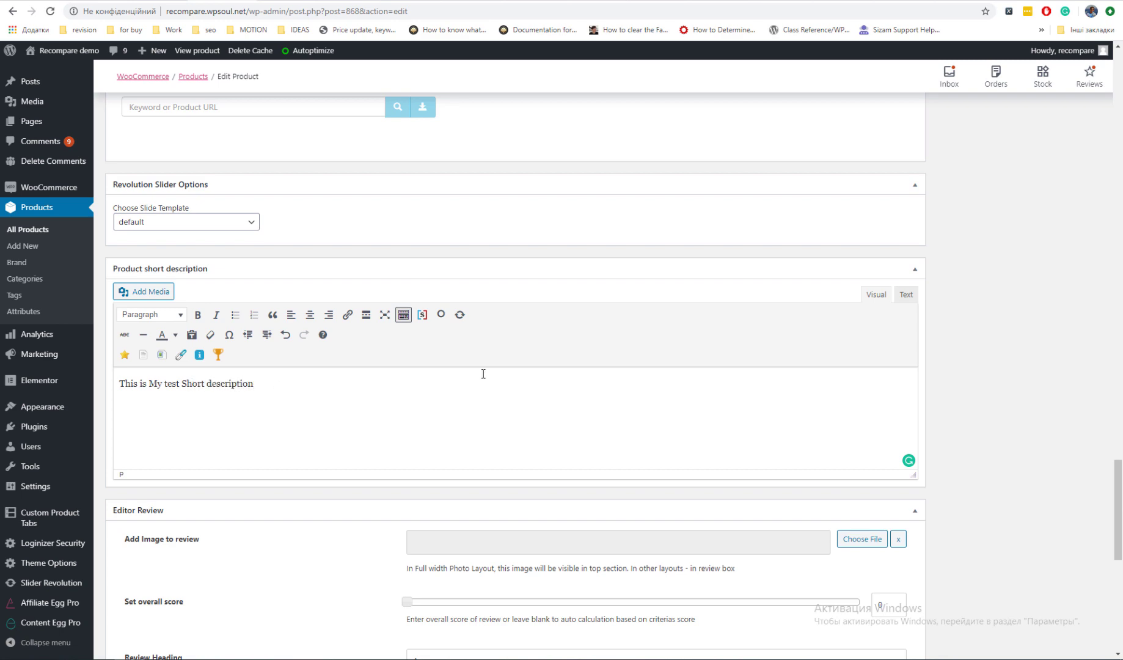
{"action": "scroll", "coordinate": [860, 415], "scroll_direction": "up", "scroll_amount": 20}
{"action": "left_click", "coordinate": [971, 437]}
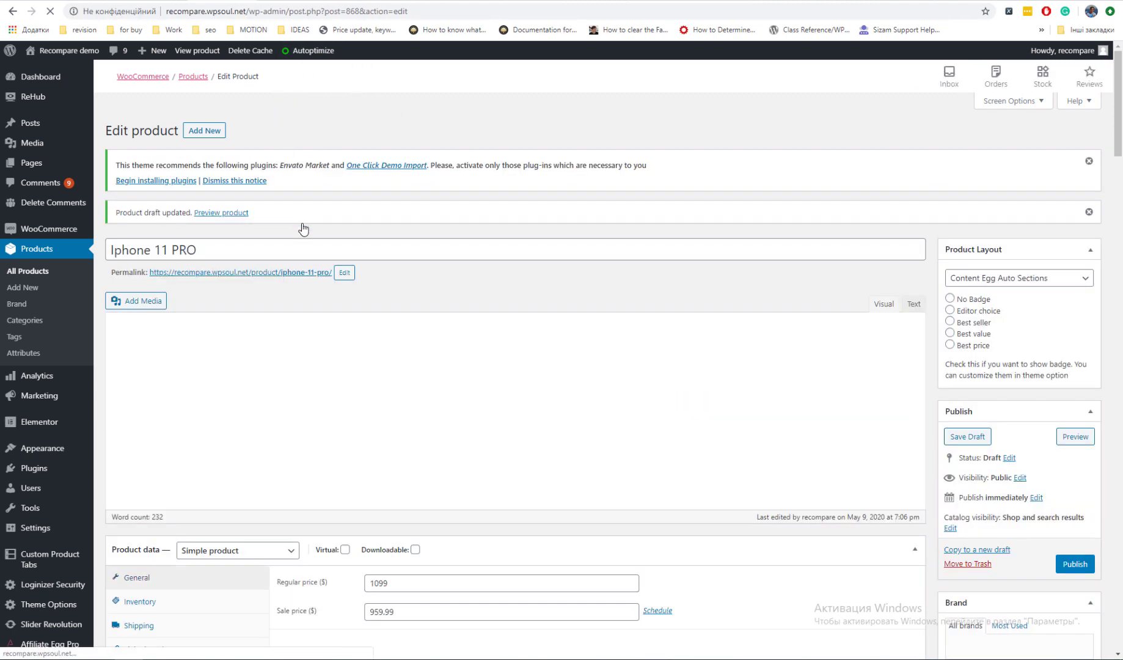
{"action": "right_click", "coordinate": [301, 272]}
{"action": "key", "text": "Escape"}
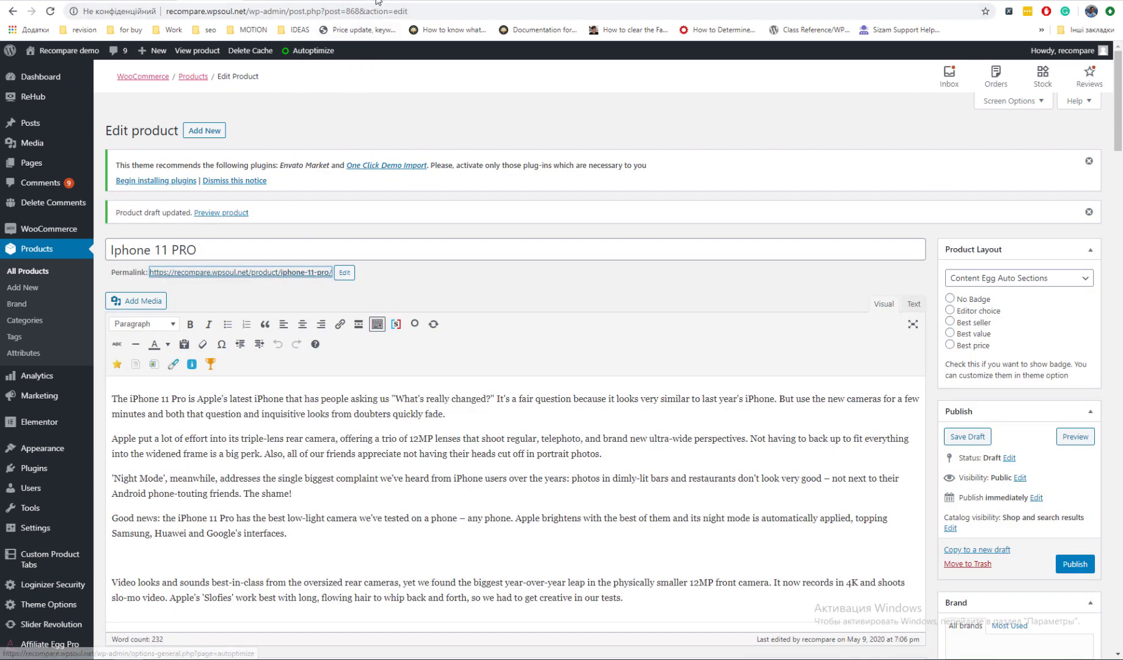
Go to the Iphone 11 PRO product preview and look over its store offers.
{"action": "key", "text": "ctrl+Tab"}
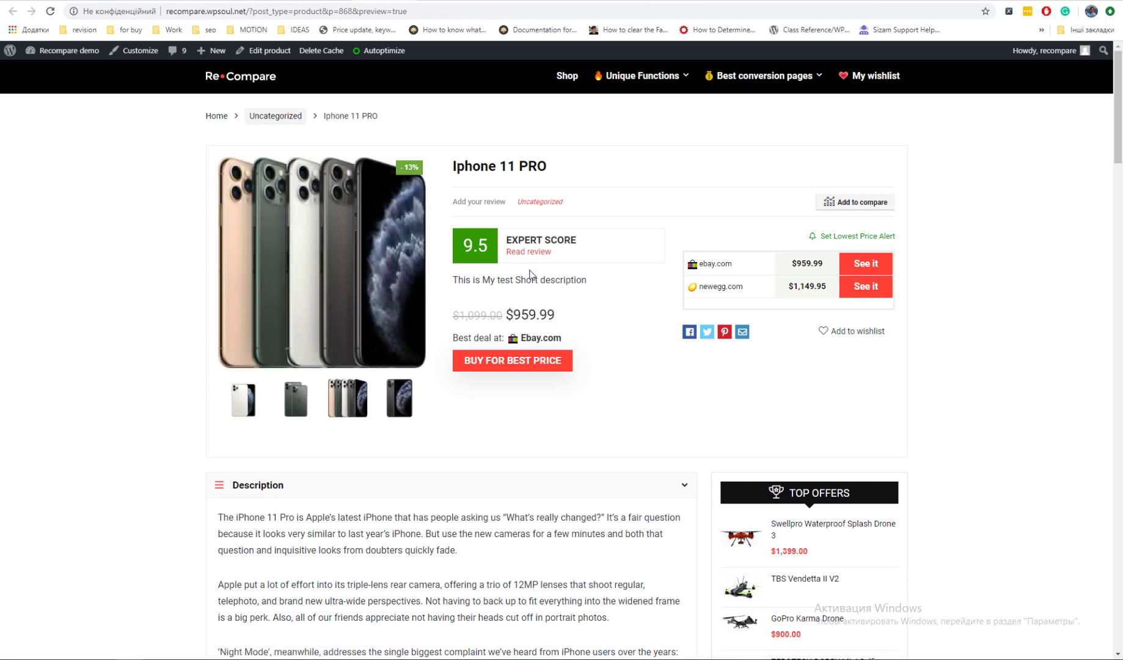
{"action": "scroll", "coordinate": [975, 215], "scroll_direction": "down", "scroll_amount": 3}
{"action": "scroll", "coordinate": [975, 215], "scroll_direction": "up", "scroll_amount": 3}
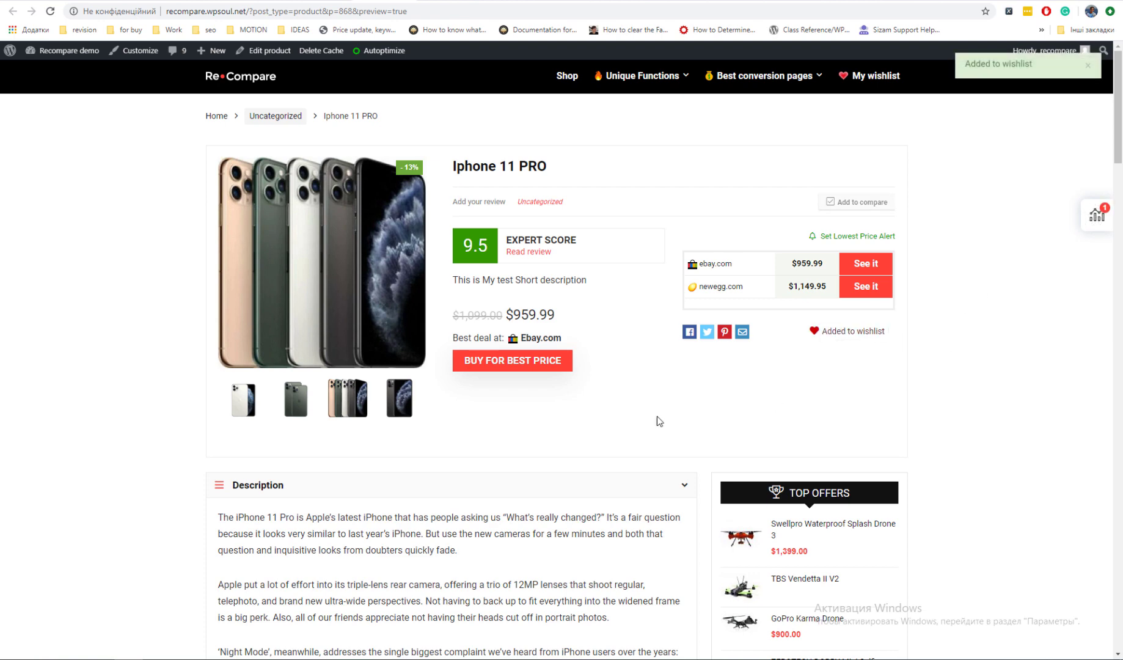
Open the product image gallery, play and pause the review video slide, then close the gallery.
{"action": "left_click", "coordinate": [341, 415]}
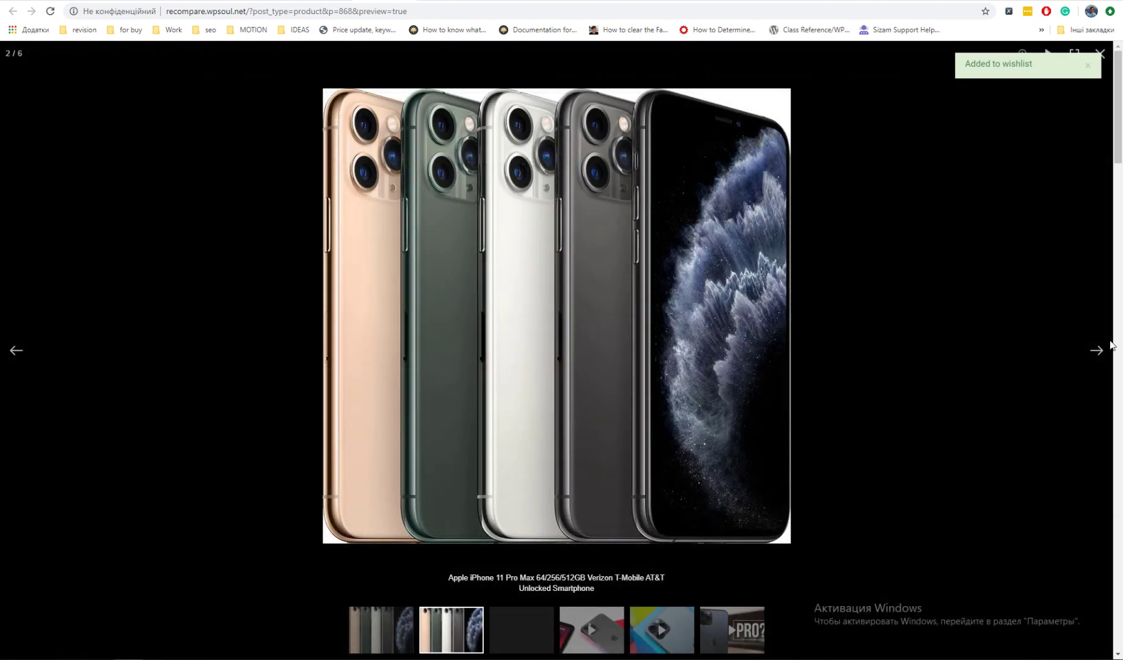
{"action": "left_click", "coordinate": [1106, 349]}
{"action": "left_click", "coordinate": [1096, 350]}
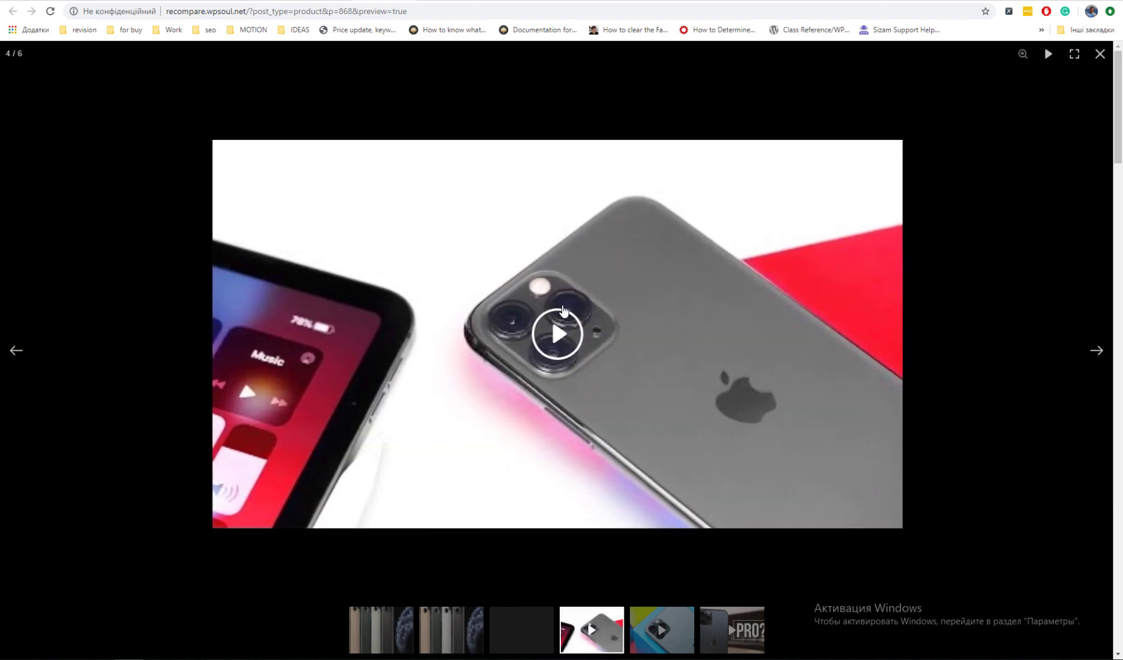
{"action": "left_click", "coordinate": [557, 317]}
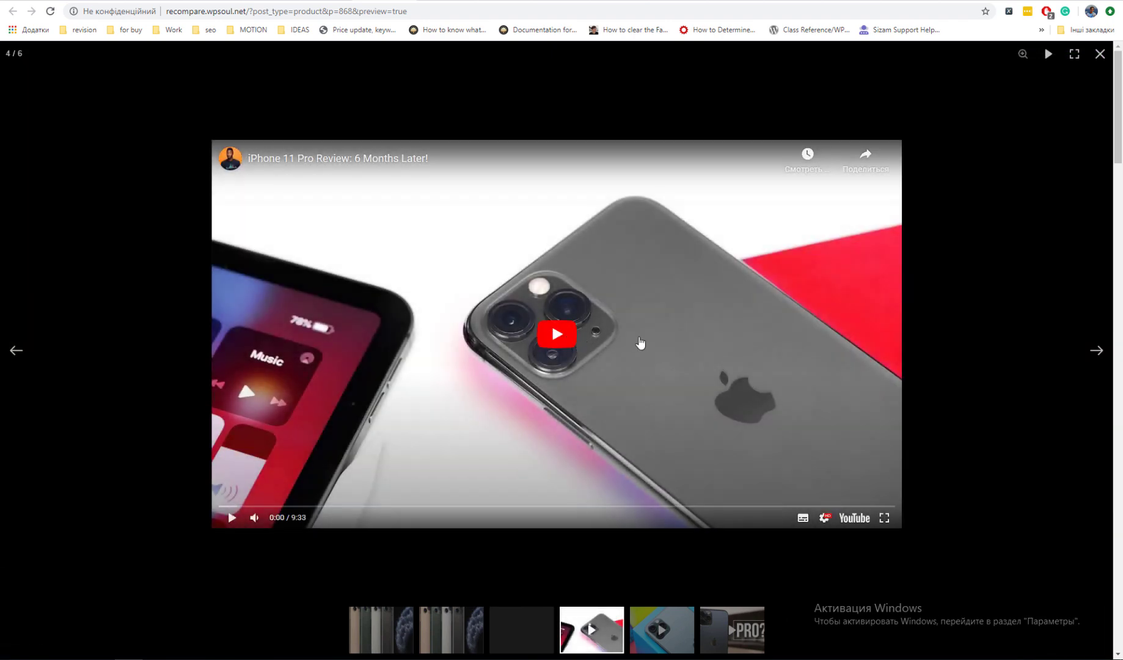
{"action": "left_click", "coordinate": [640, 343]}
{"action": "left_click", "coordinate": [720, 318]}
{"action": "left_click", "coordinate": [1098, 55]}
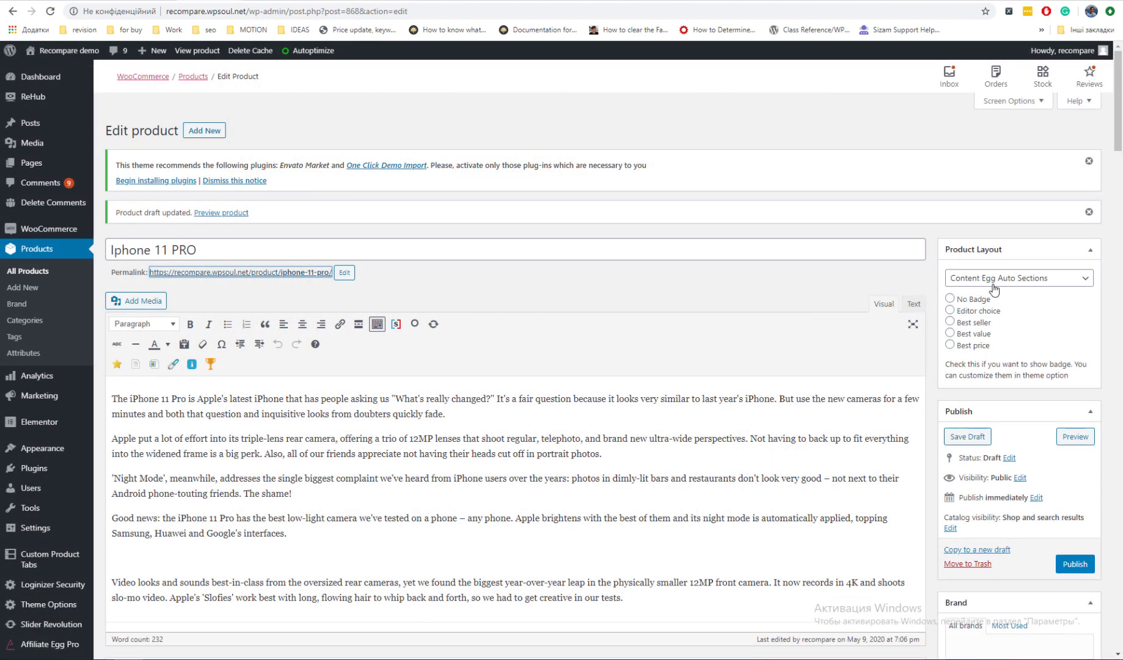
Set the Product Layout to Review with Blocks and save the draft.
{"action": "left_click", "coordinate": [995, 285]}
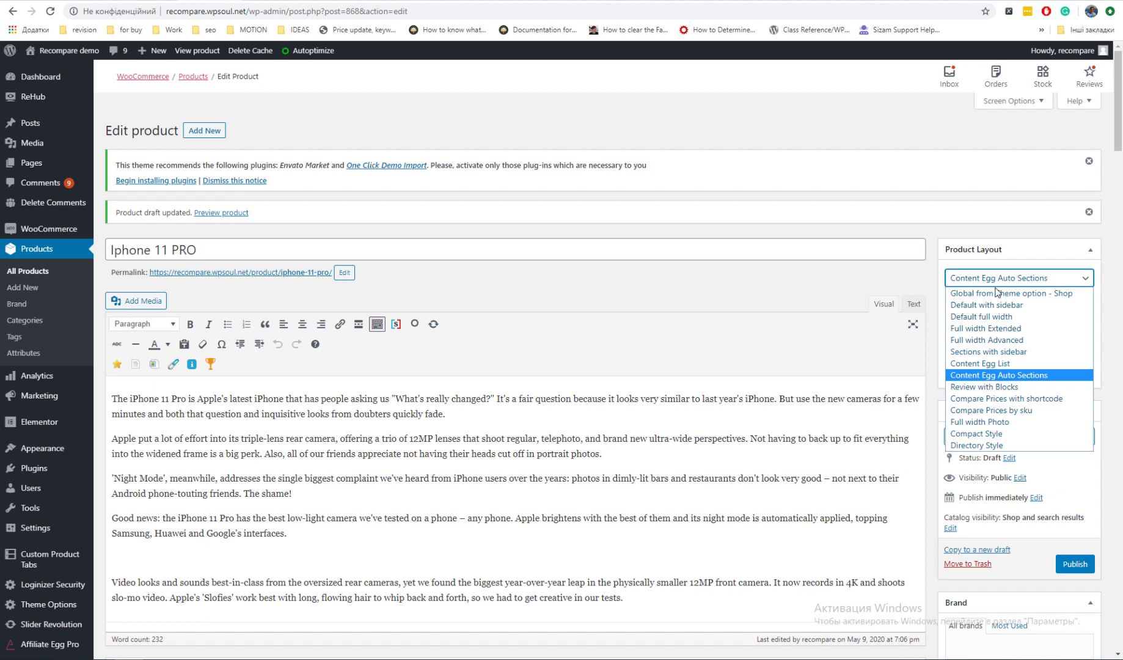
{"action": "left_click", "coordinate": [1032, 386]}
{"action": "left_click", "coordinate": [985, 440]}
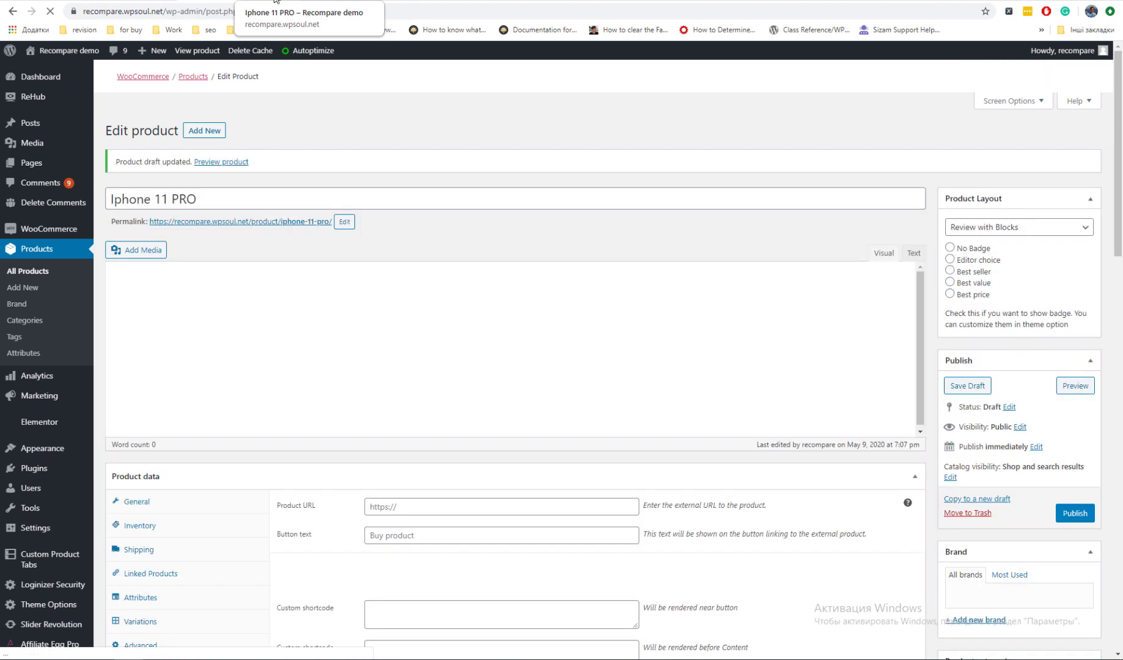
Reload the product preview and scroll through the new Review with Blocks layout.
{"action": "left_click", "coordinate": [275, 0]}
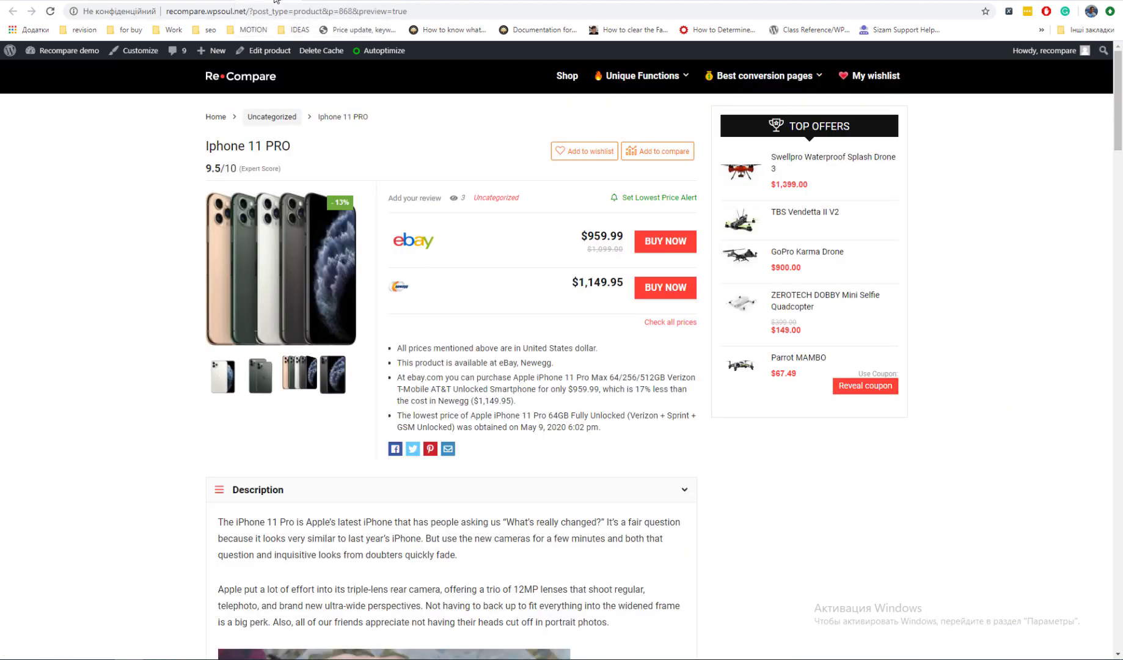
{"action": "left_click", "coordinate": [56, 12]}
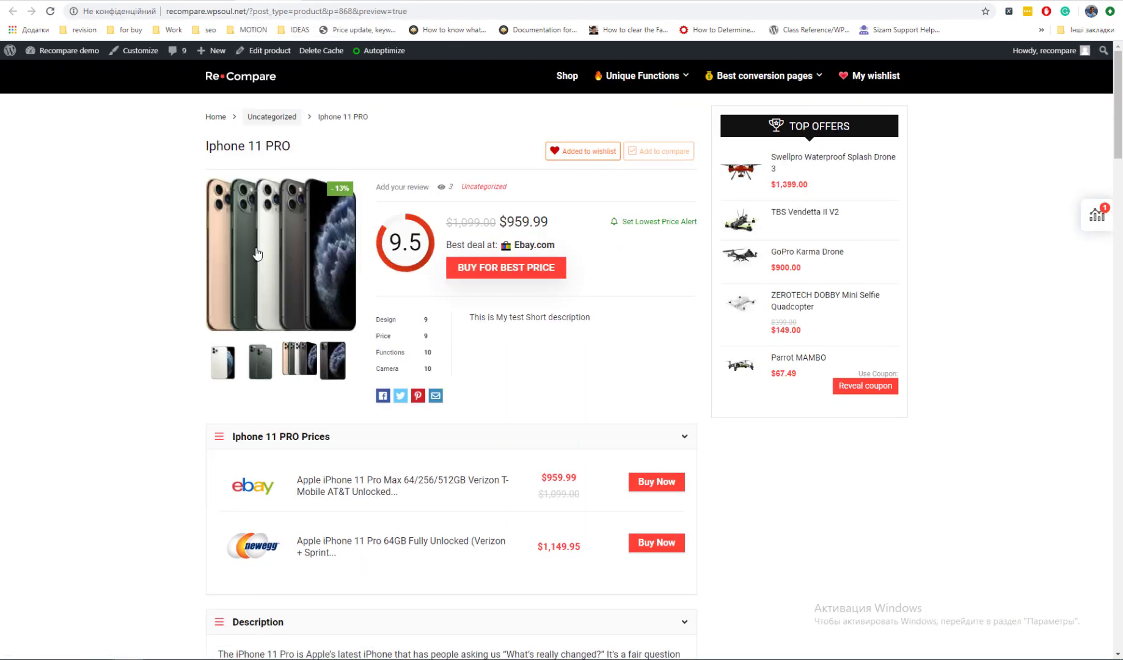
{"action": "scroll", "coordinate": [174, 259], "scroll_direction": "down", "scroll_amount": 15}
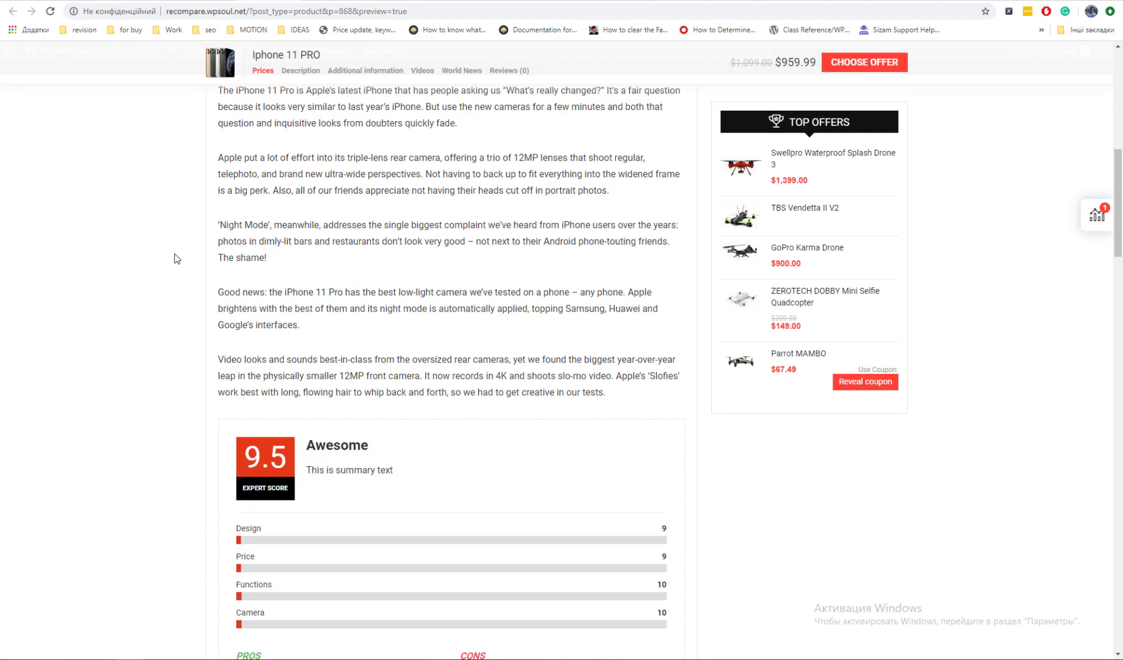
{"action": "scroll", "coordinate": [174, 258], "scroll_direction": "down", "scroll_amount": 20}
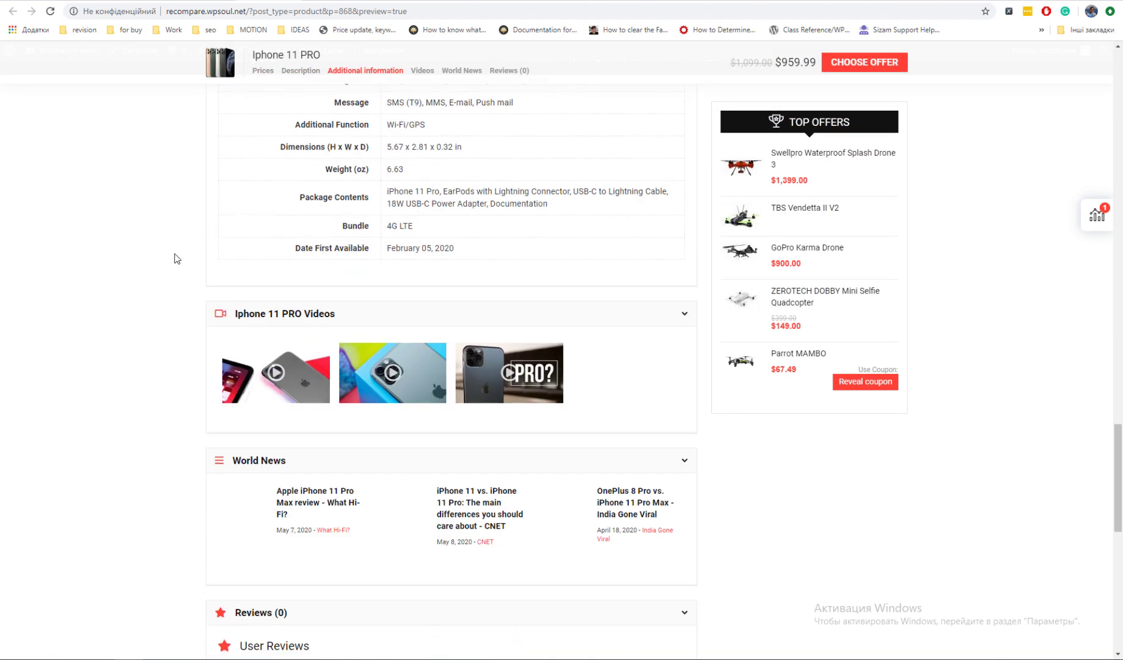
{"action": "scroll", "coordinate": [174, 258], "scroll_direction": "up", "scroll_amount": 8}
{"action": "scroll", "coordinate": [174, 259], "scroll_direction": "up", "scroll_amount": 15}
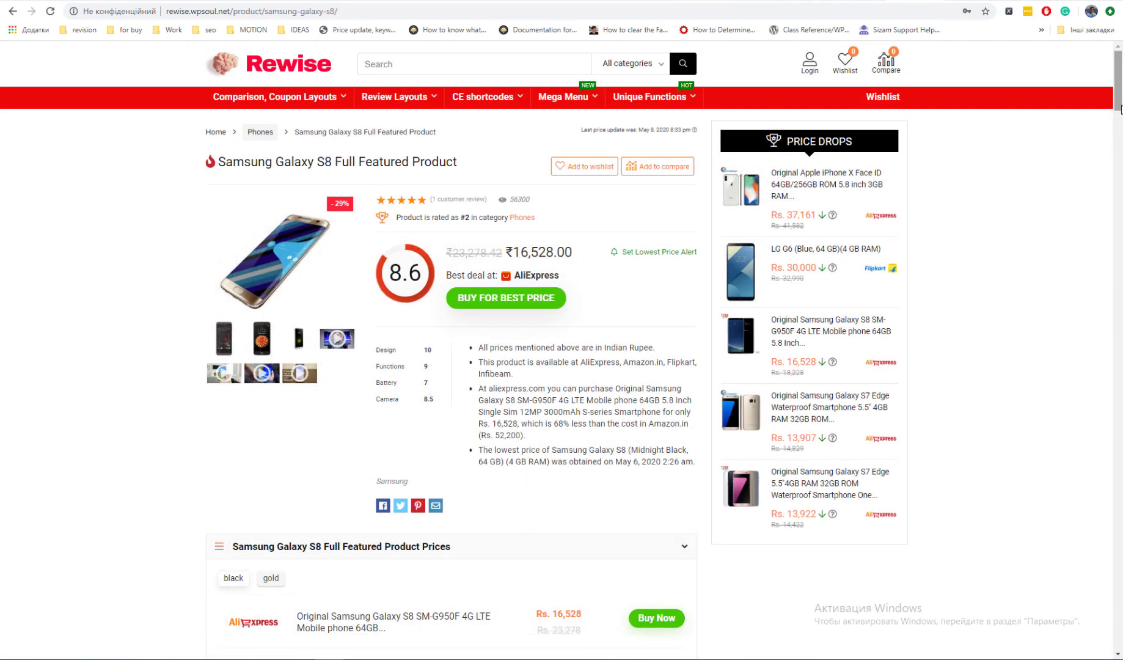
Scroll through the Rewise demo's Samsung Galaxy S8 product page.
{"action": "scroll", "coordinate": [1121, 113], "scroll_direction": "down", "scroll_amount": 1}
{"action": "scroll", "coordinate": [497, 238], "scroll_direction": "down", "scroll_amount": 8}
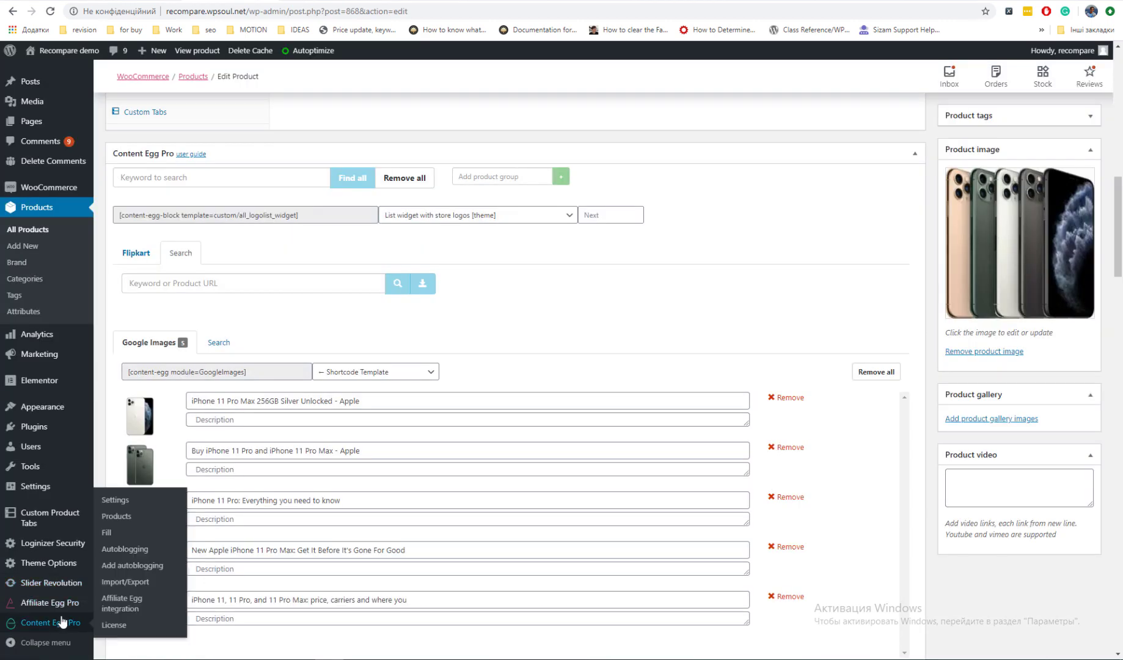
{"action": "scroll", "coordinate": [62, 621], "scroll_direction": "down", "scroll_amount": 3}
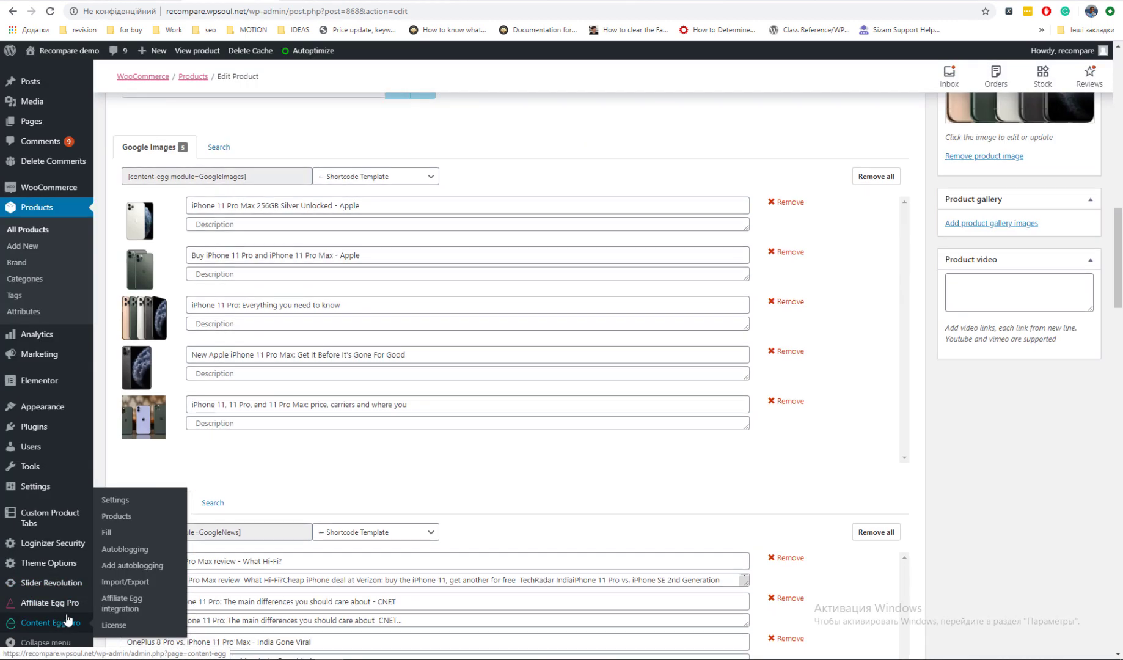
Open Content Egg Pro settings in a new tab and review the AE:Banggood.com module settings.
{"action": "right_click", "coordinate": [131, 505]}
{"action": "left_click", "coordinate": [207, 513]}
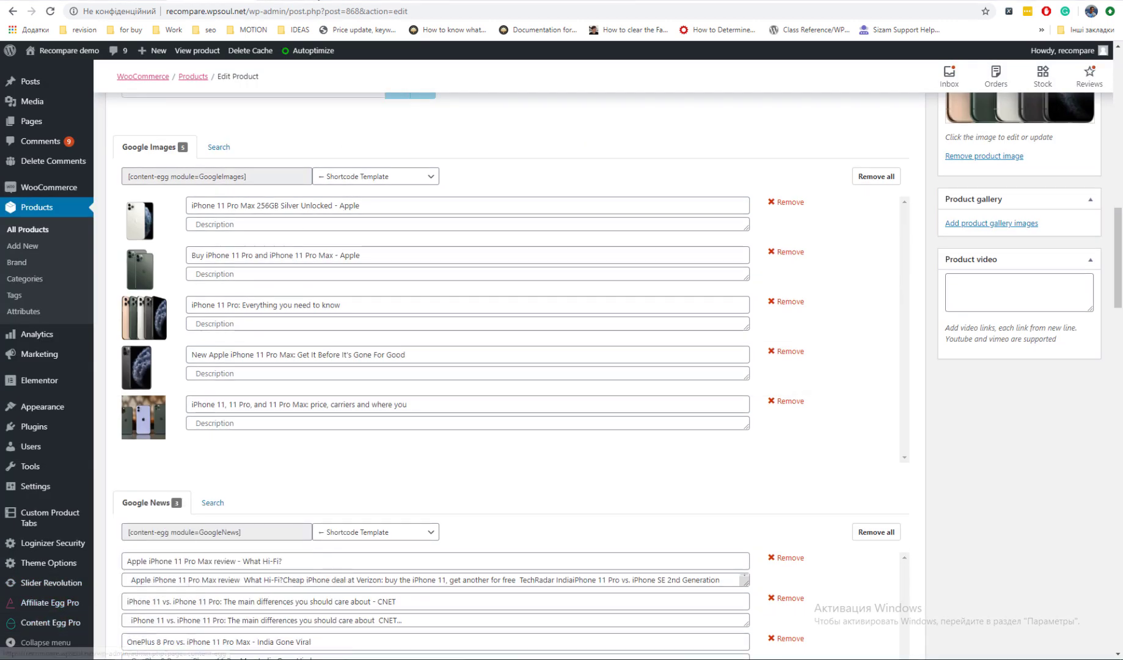
{"action": "key", "text": "ctrl+Tab"}
{"action": "left_click", "coordinate": [538, 241]}
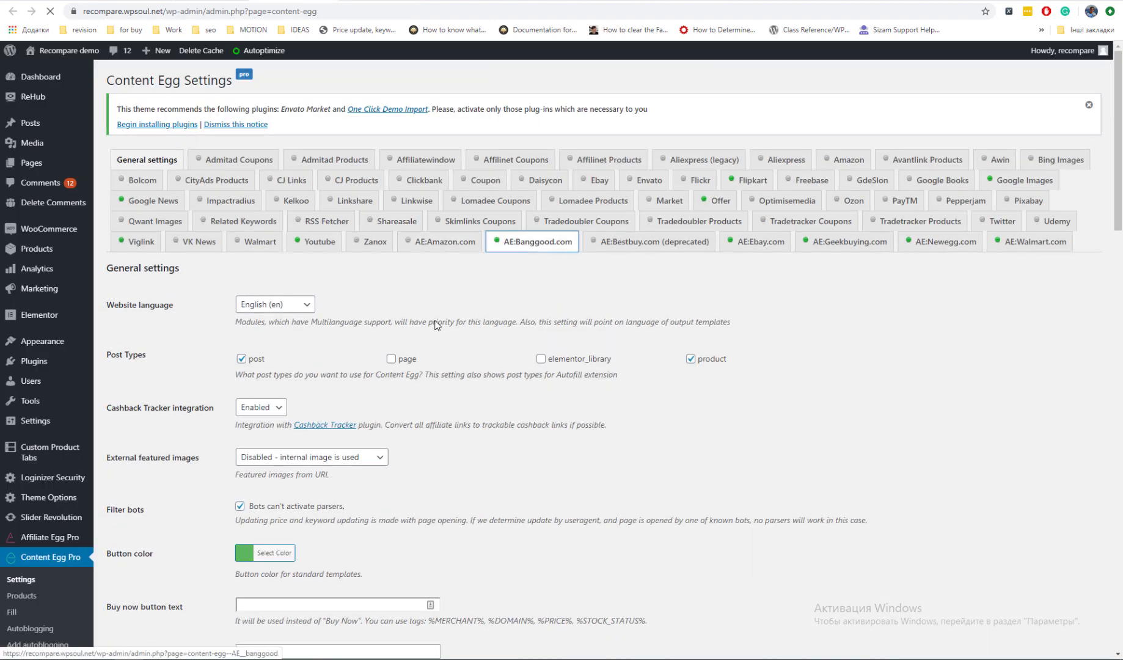
{"action": "scroll", "coordinate": [385, 328], "scroll_direction": "down", "scroll_amount": 3}
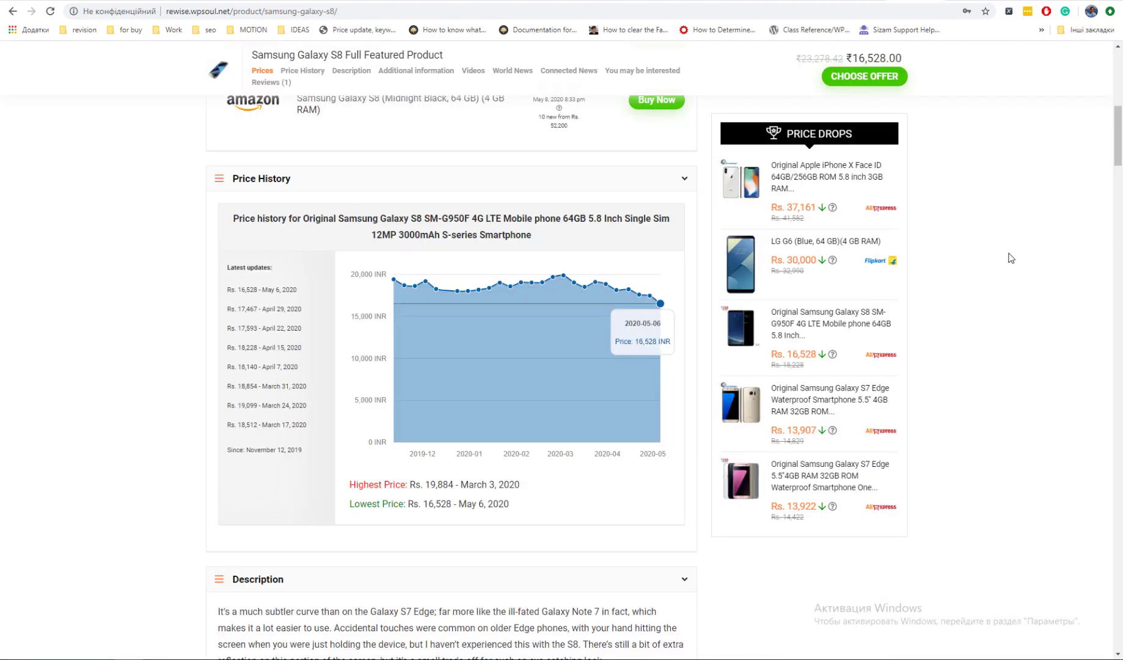
{"action": "scroll", "coordinate": [1011, 257], "scroll_direction": "down", "scroll_amount": 20}
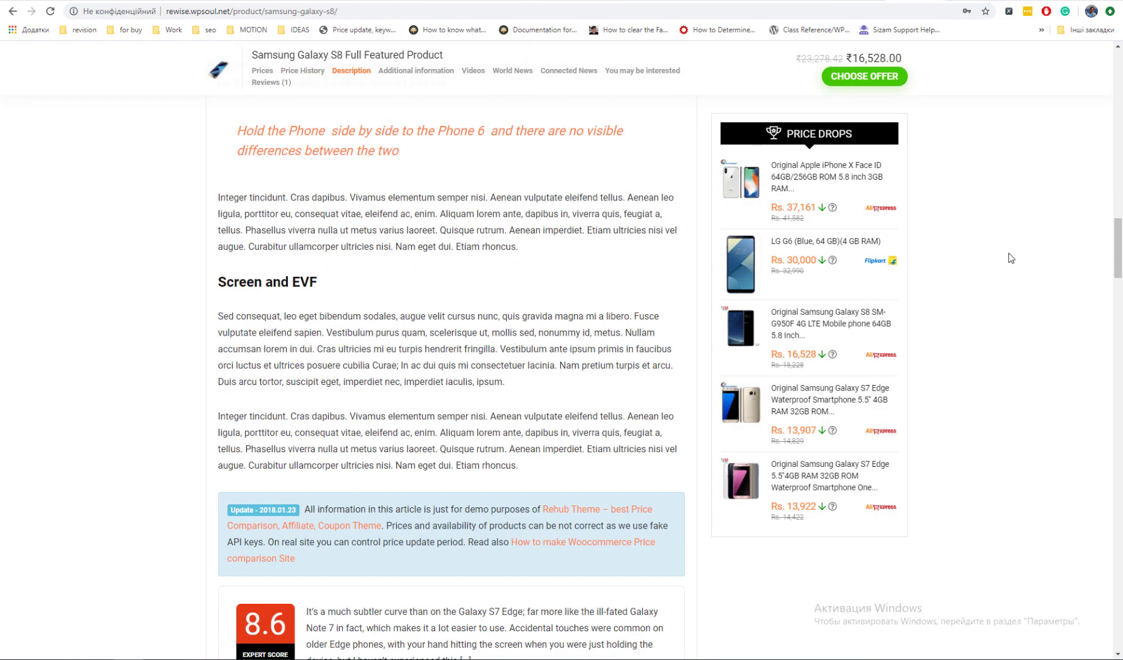
{"action": "scroll", "coordinate": [1011, 258], "scroll_direction": "down", "scroll_amount": 18}
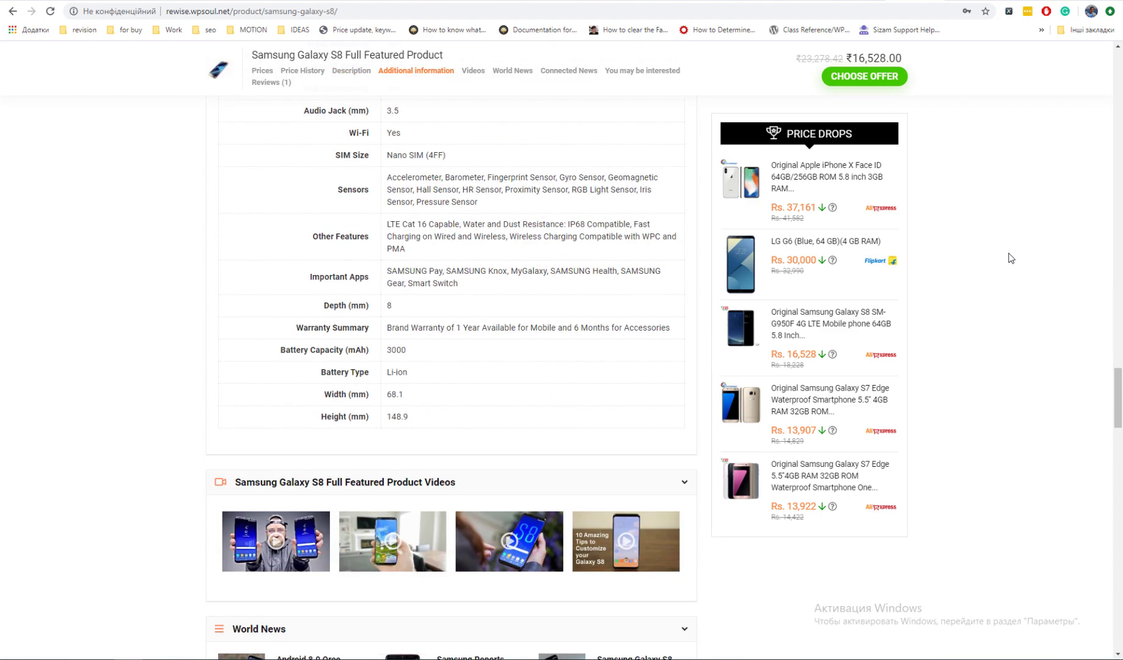
{"action": "scroll", "coordinate": [1011, 258], "scroll_direction": "down", "scroll_amount": 3}
{"action": "scroll", "coordinate": [1011, 258], "scroll_direction": "down", "scroll_amount": 3}
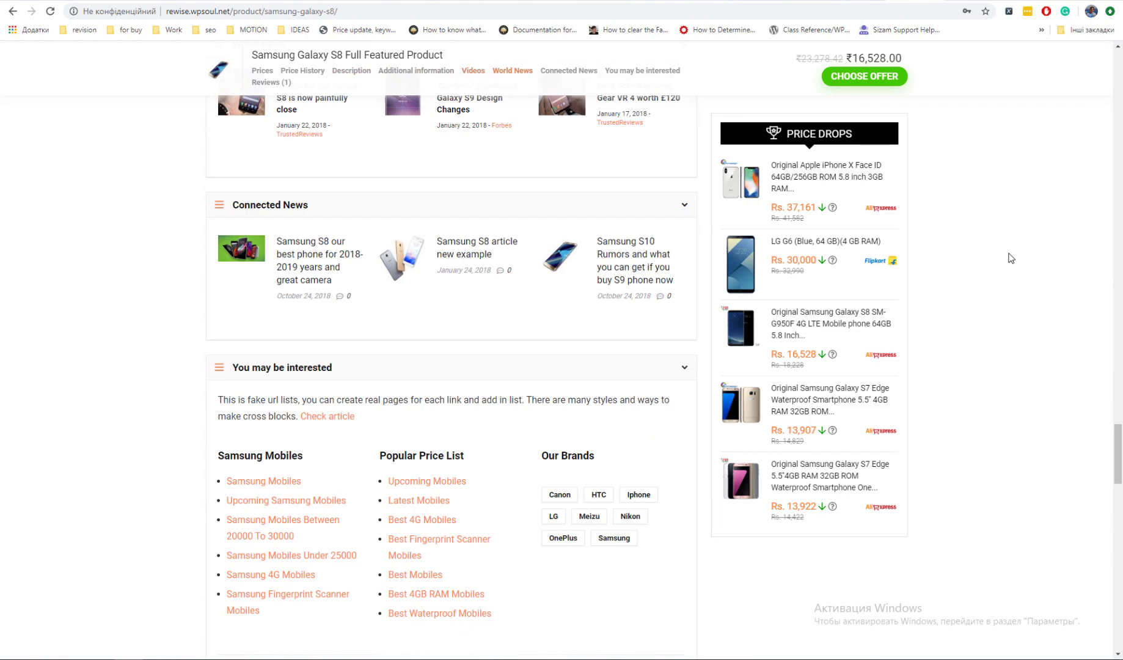
{"action": "scroll", "coordinate": [1011, 257], "scroll_direction": "down", "scroll_amount": 3}
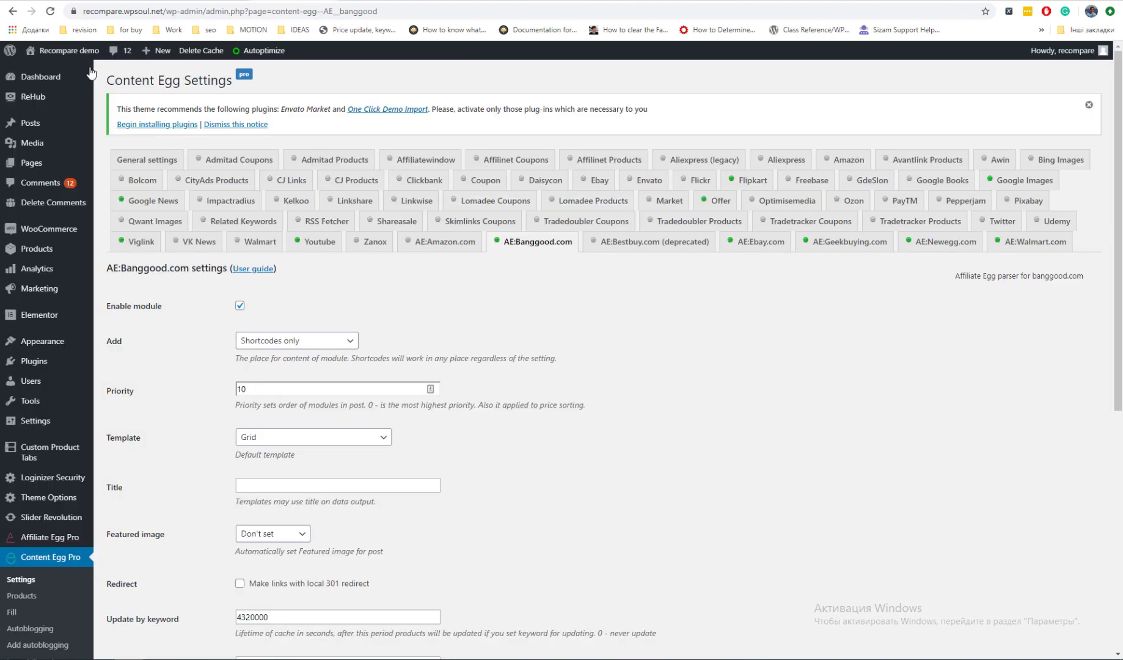
Search ReHub's Support and tips docs for 'cross links' and read the Advanced Cross Linking article.
{"action": "mouse_move", "coordinate": [46, 101]}
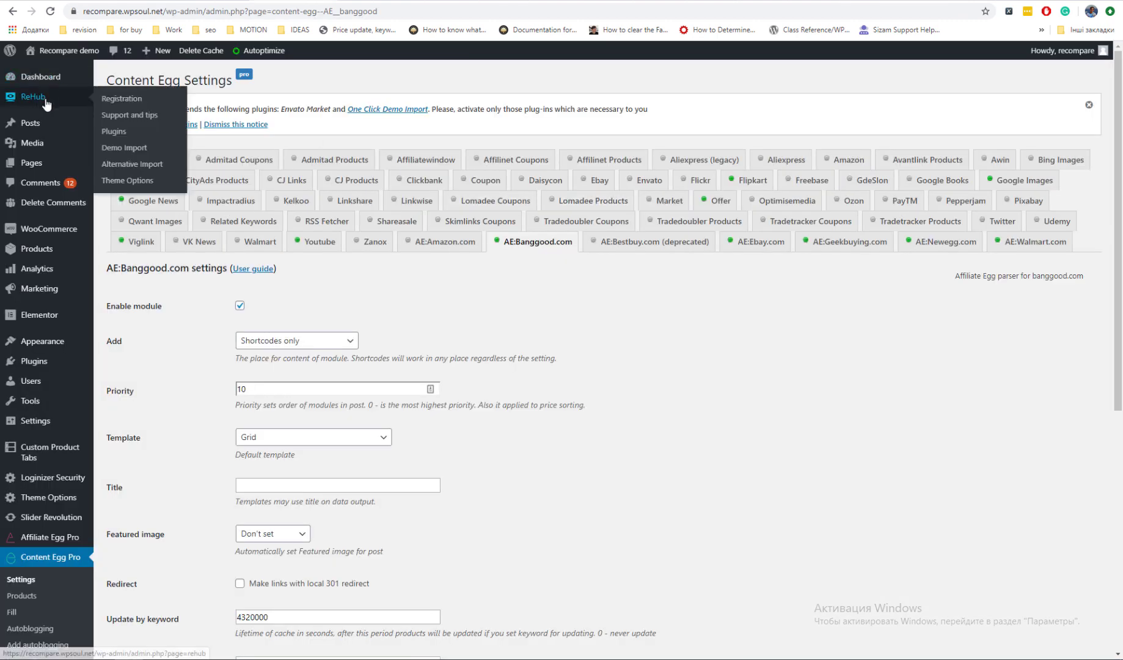
{"action": "left_click", "coordinate": [128, 114]}
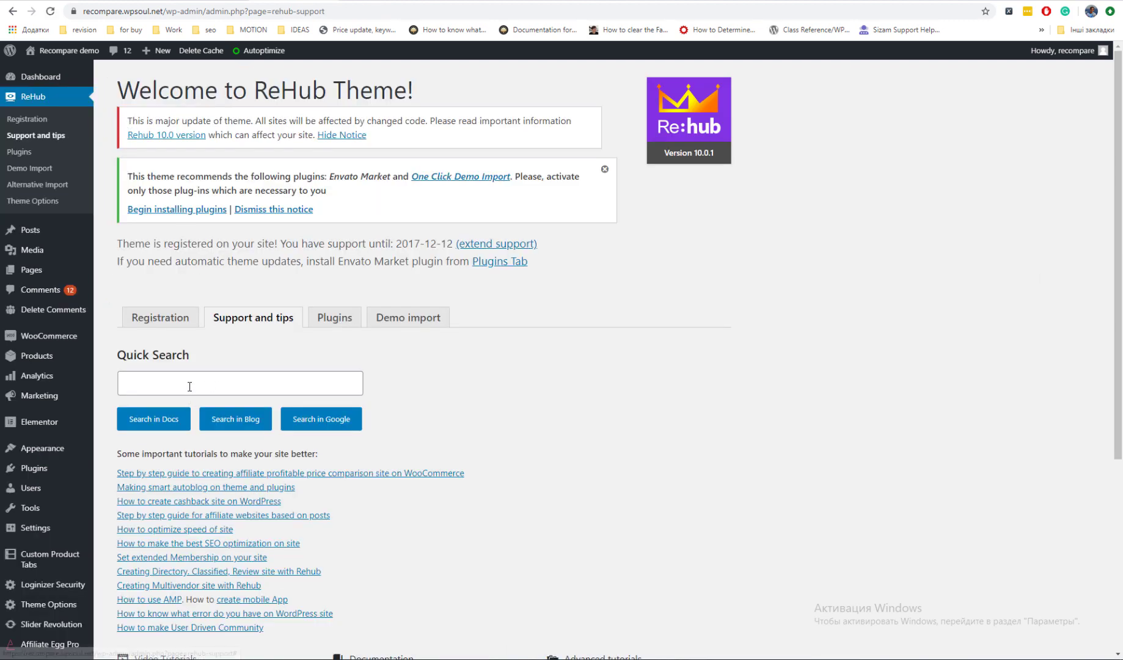
{"action": "left_click", "coordinate": [189, 383]}
{"action": "type", "text": "cross links"}
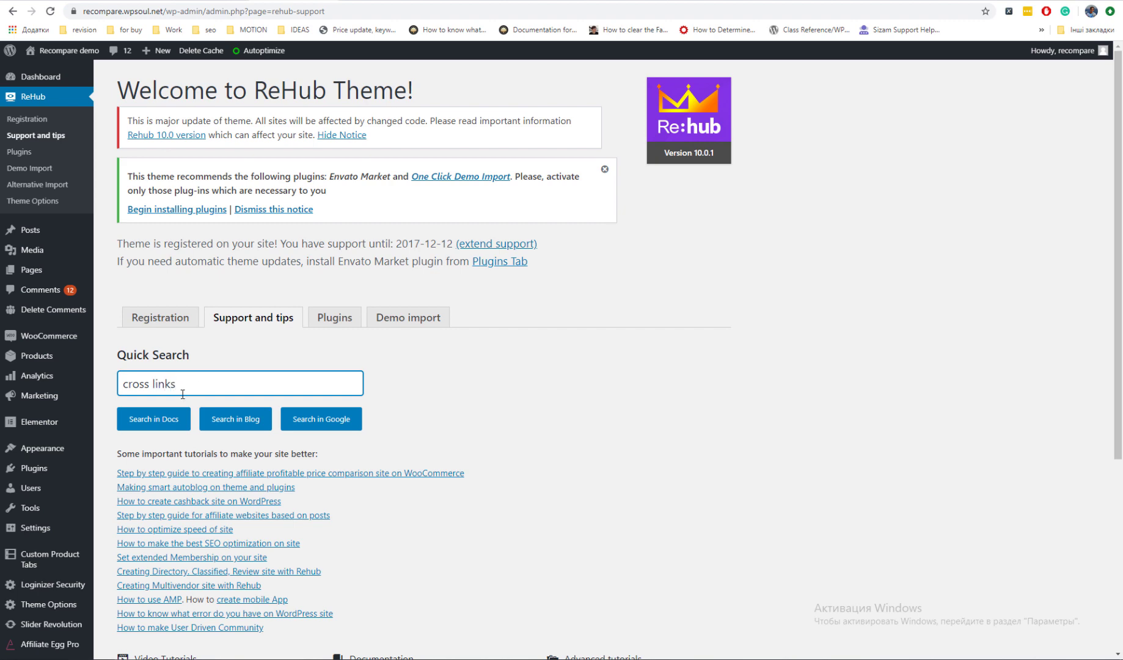
{"action": "left_click", "coordinate": [171, 417]}
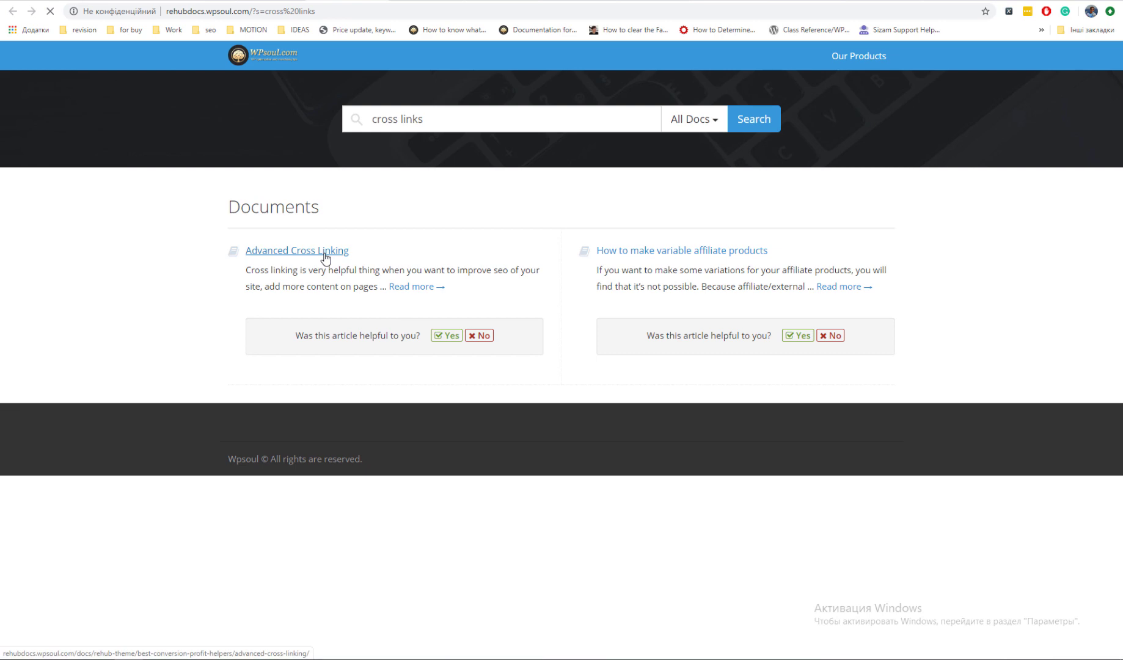
{"action": "left_click", "coordinate": [325, 257]}
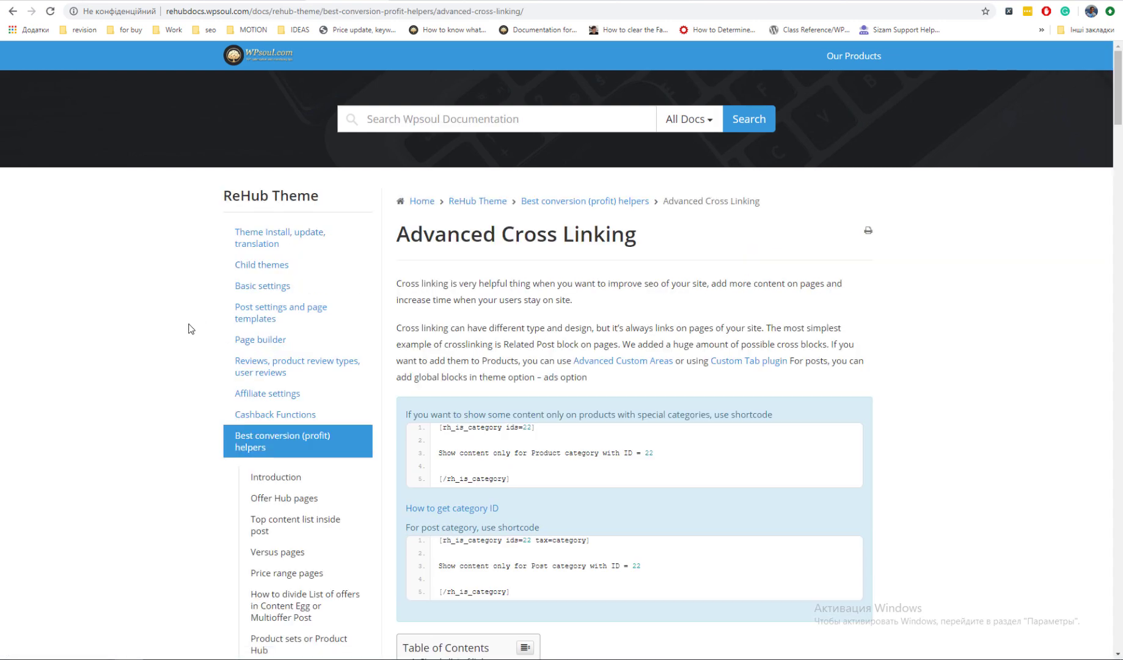
{"action": "scroll", "coordinate": [538, 317], "scroll_direction": "down", "scroll_amount": 5}
{"action": "scroll", "coordinate": [541, 318], "scroll_direction": "up", "scroll_amount": 5}
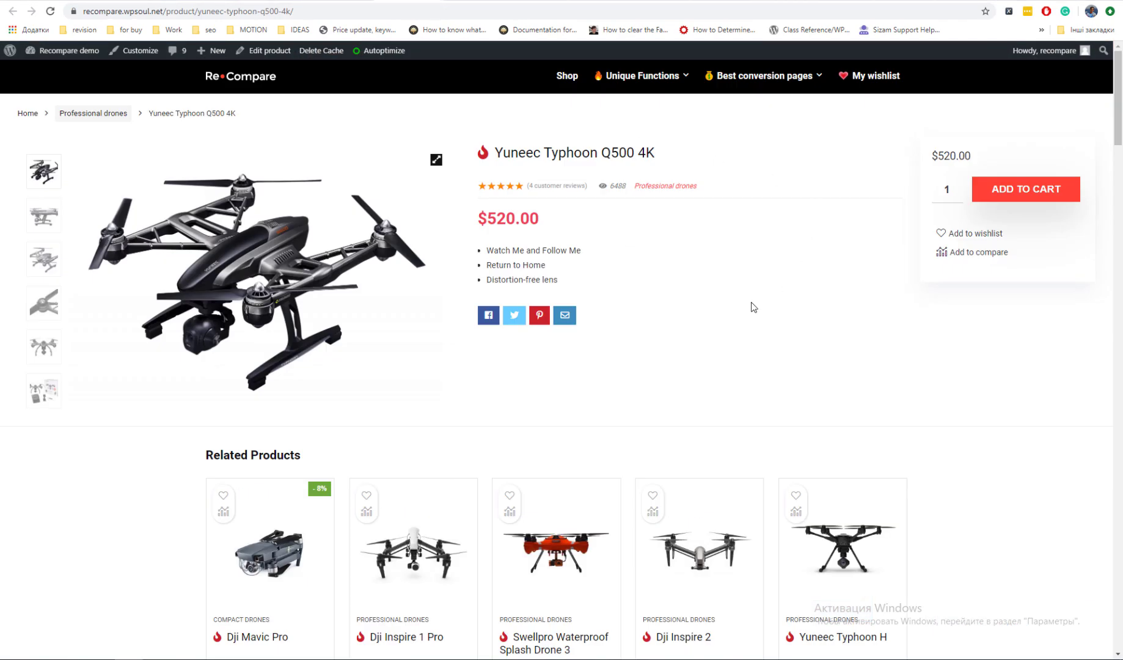
Find and select the Content Egg all_logolist_widget shortcode for copying.
{"action": "scroll", "coordinate": [753, 307], "scroll_direction": "down", "scroll_amount": 20}
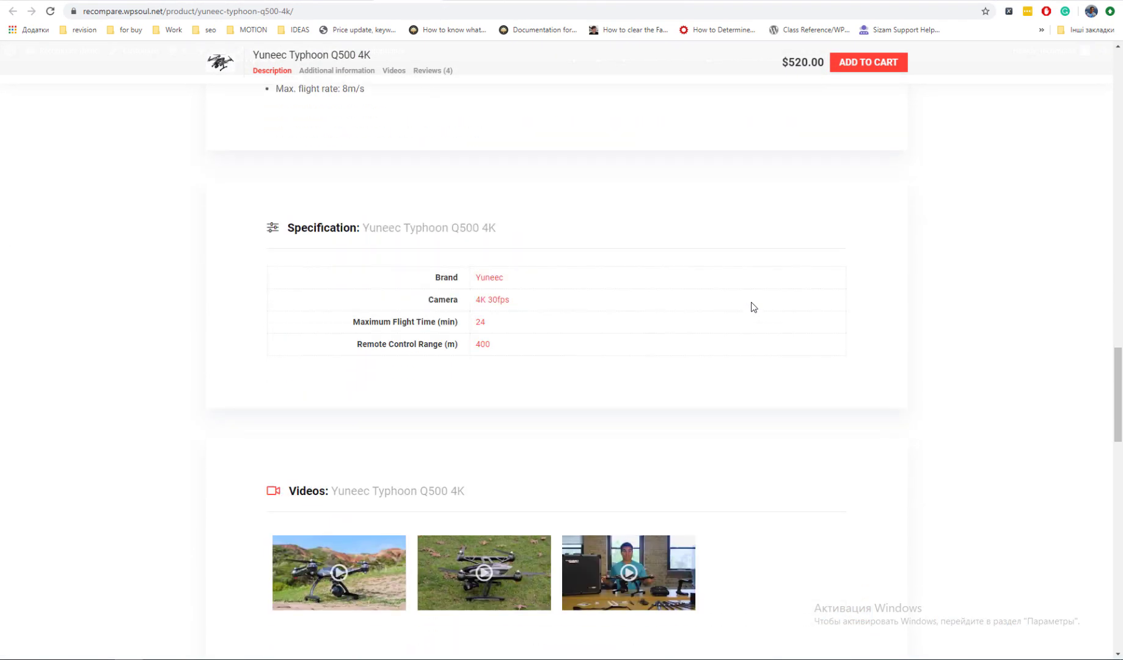
{"action": "scroll", "coordinate": [753, 307], "scroll_direction": "up", "scroll_amount": 20}
{"action": "scroll", "coordinate": [753, 307], "scroll_direction": "down", "scroll_amount": 20}
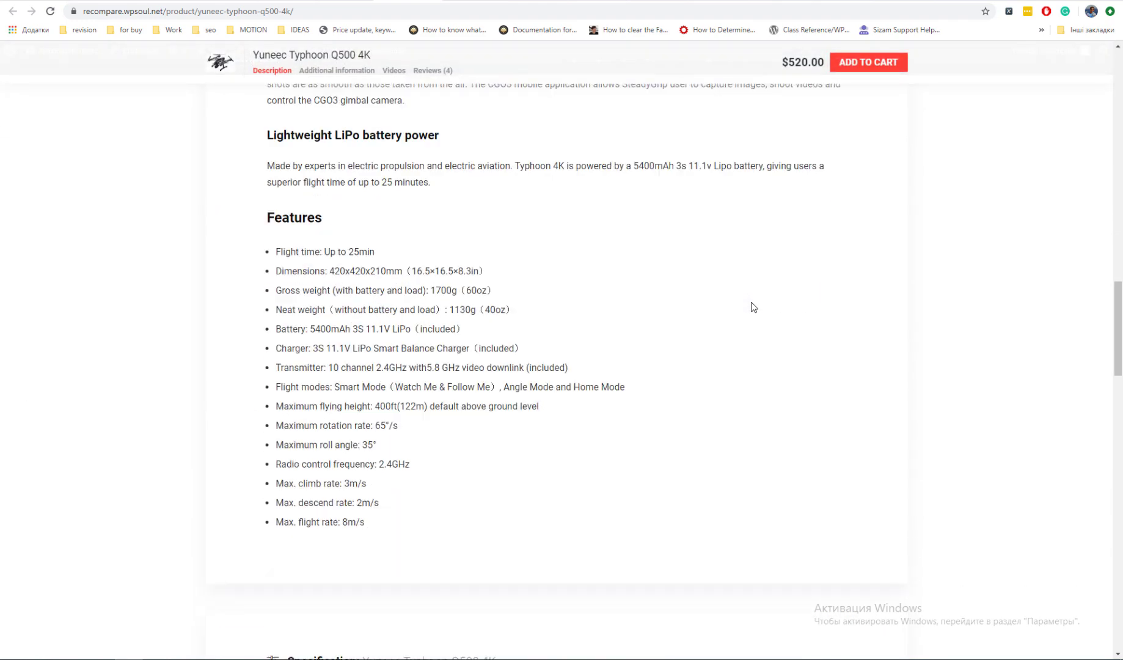
{"action": "scroll", "coordinate": [753, 307], "scroll_direction": "down", "scroll_amount": 20}
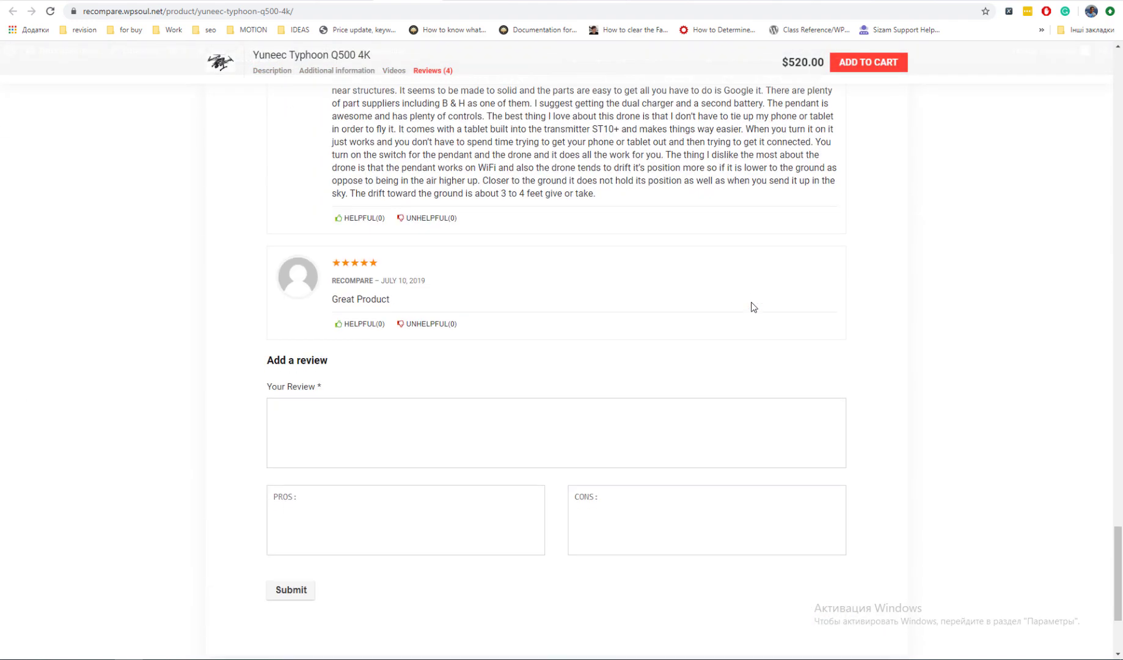
{"action": "scroll", "coordinate": [754, 307], "scroll_direction": "up", "scroll_amount": 20}
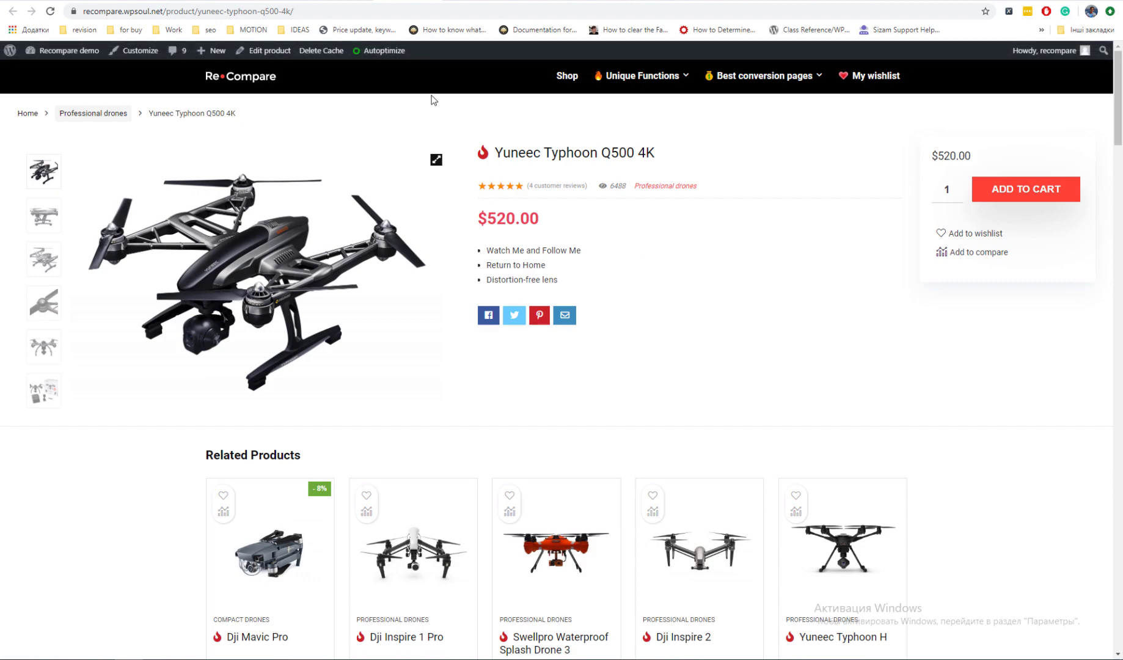
{"action": "scroll", "coordinate": [637, 192], "scroll_direction": "down", "scroll_amount": 20}
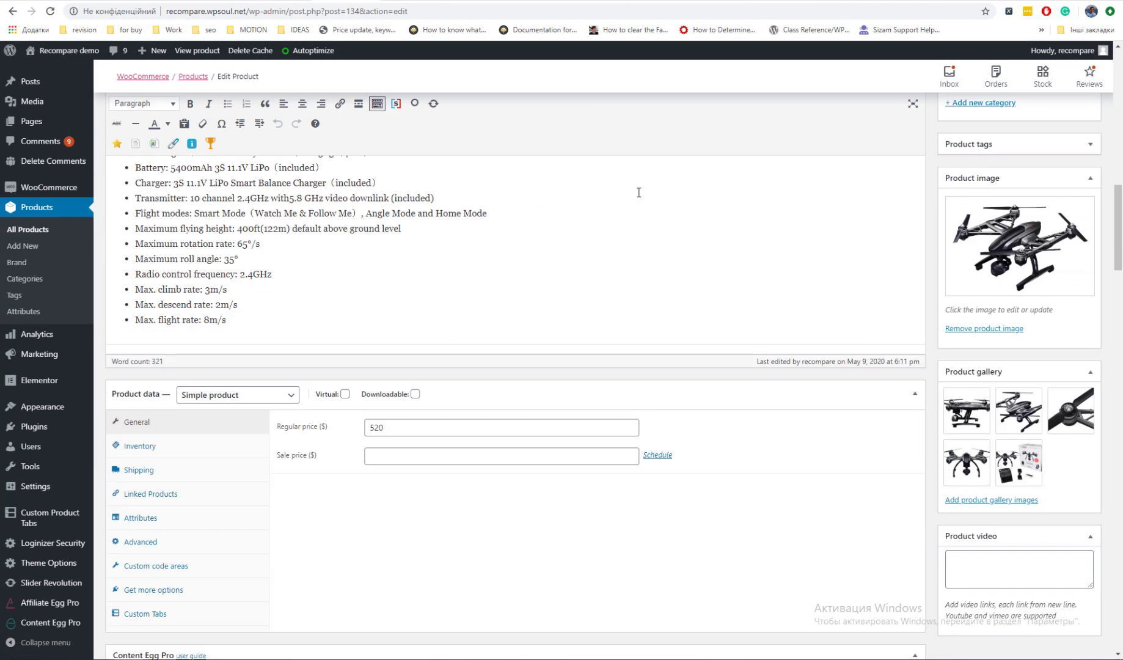
{"action": "scroll", "coordinate": [637, 192], "scroll_direction": "up", "scroll_amount": 3}
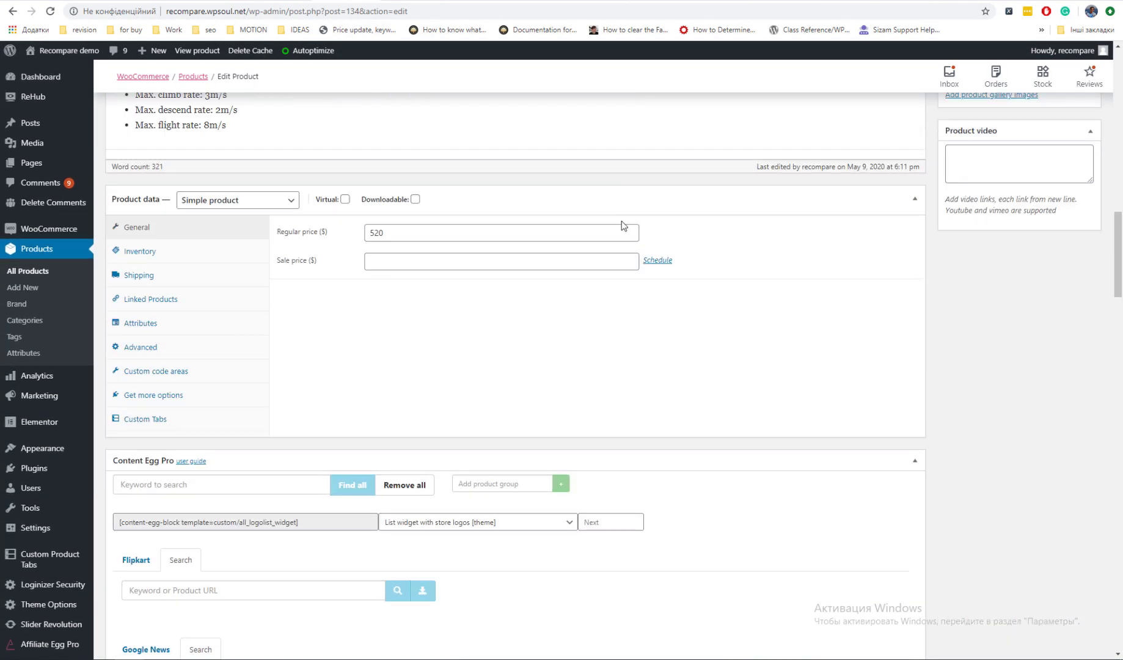
{"action": "scroll", "coordinate": [623, 225], "scroll_direction": "down", "scroll_amount": 3}
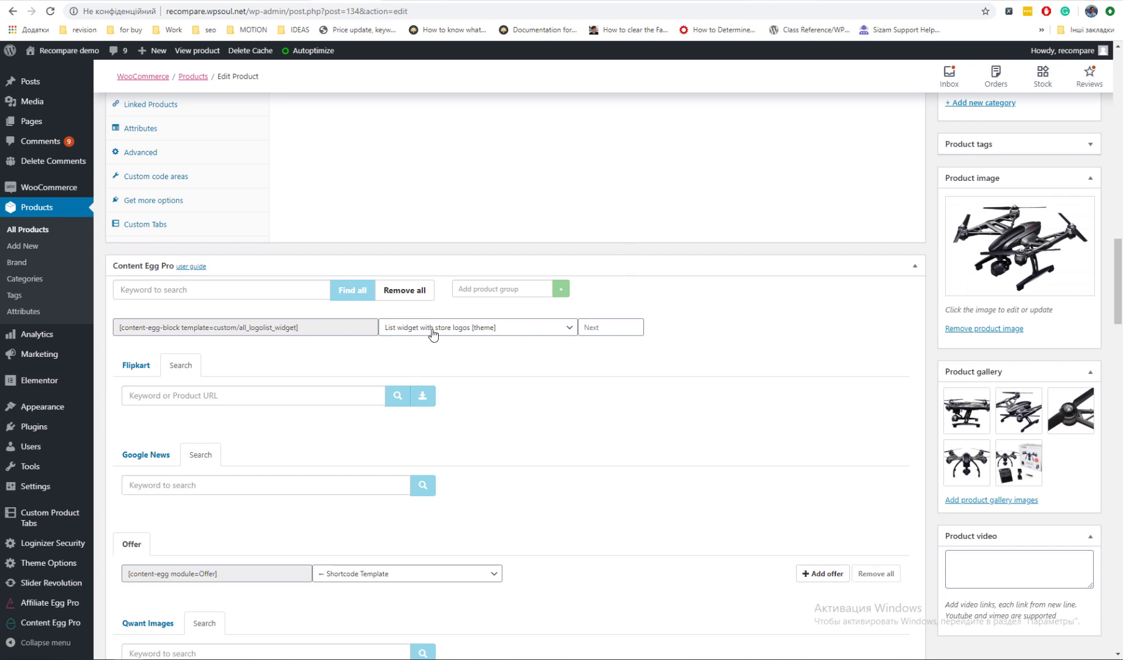
{"action": "left_click", "coordinate": [321, 333]}
{"action": "key", "text": "ctrl+c"}
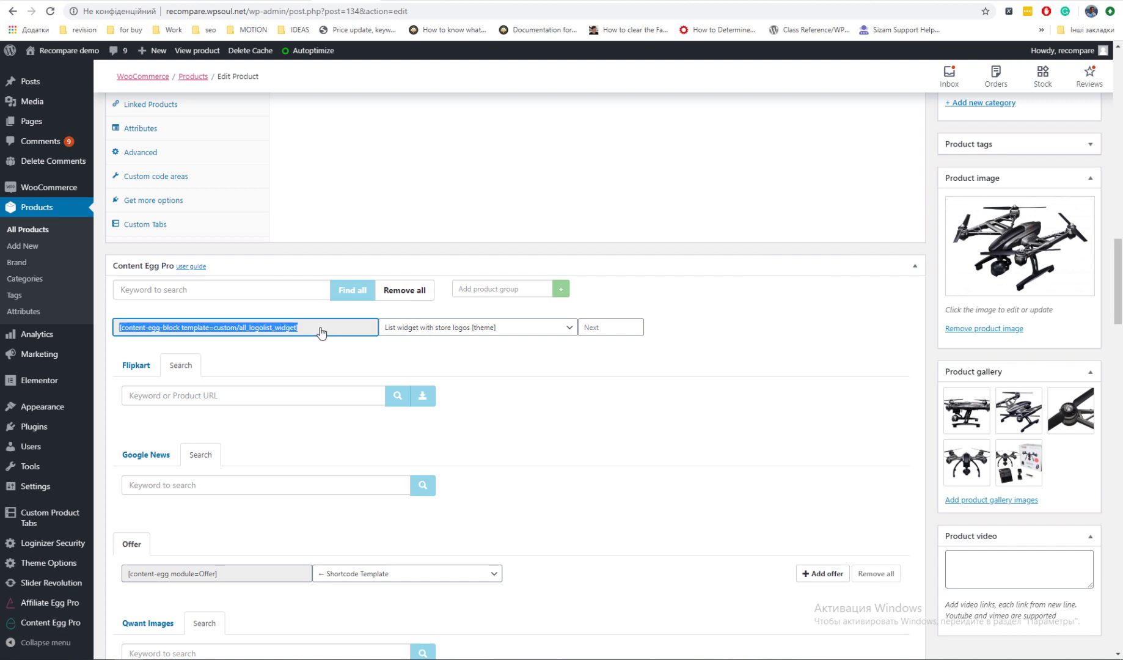
Paste the shortcode into the custom code area rendered near the button and update the product.
{"action": "scroll", "coordinate": [434, 257], "scroll_direction": "up", "scroll_amount": 3}
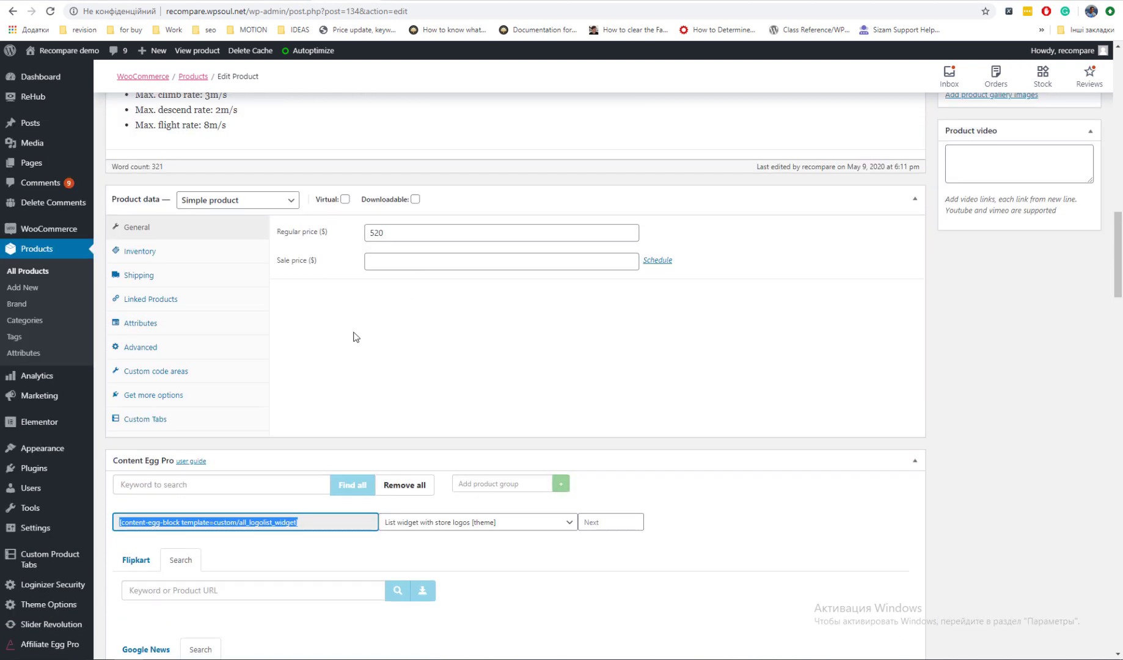
{"action": "left_click", "coordinate": [180, 375]}
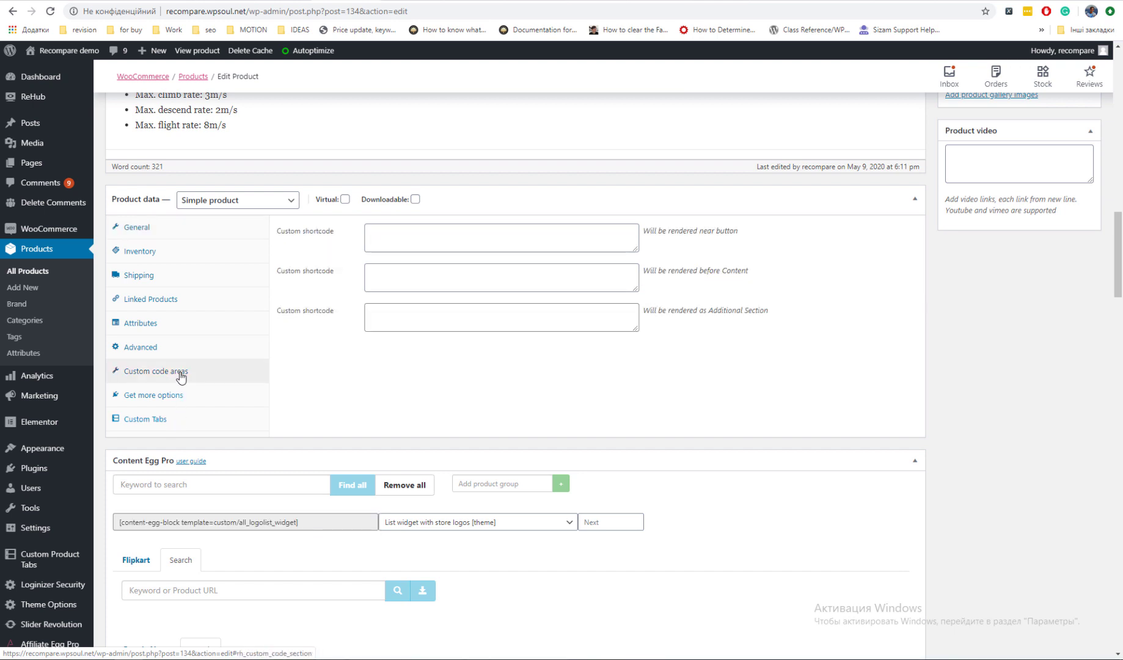
{"action": "left_click", "coordinate": [431, 243]}
{"action": "key", "text": "ctrl+v"}
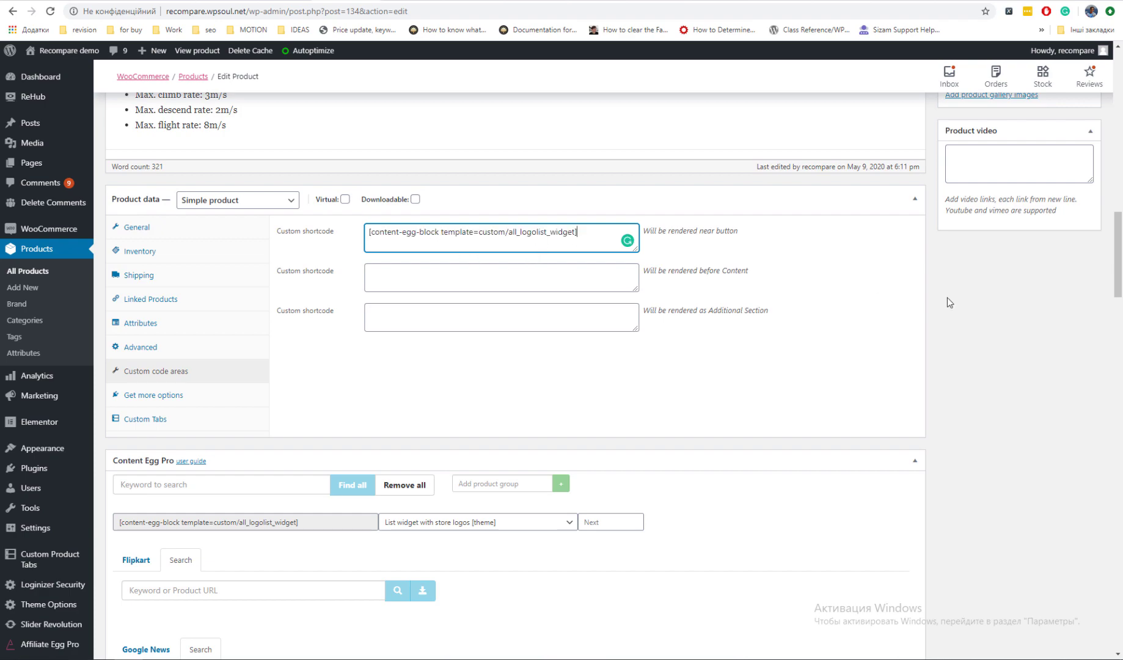
{"action": "scroll", "coordinate": [1027, 307], "scroll_direction": "up", "scroll_amount": 15}
{"action": "left_click", "coordinate": [1081, 383]}
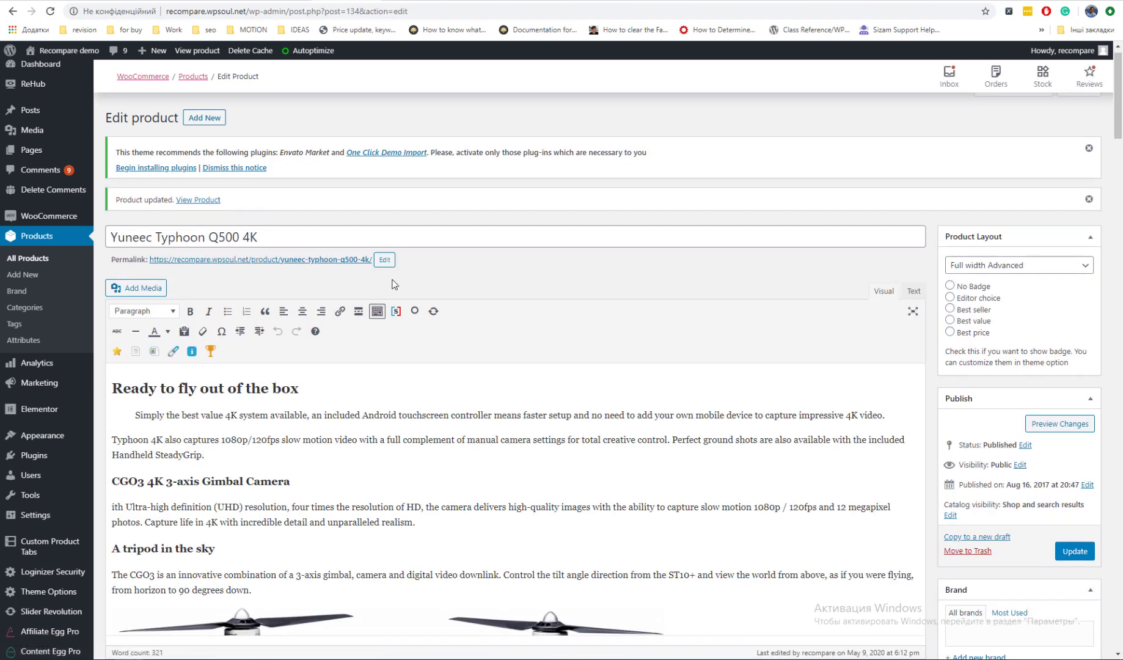
{"action": "right_click", "coordinate": [358, 269]}
{"action": "left_click", "coordinate": [360, 267]}
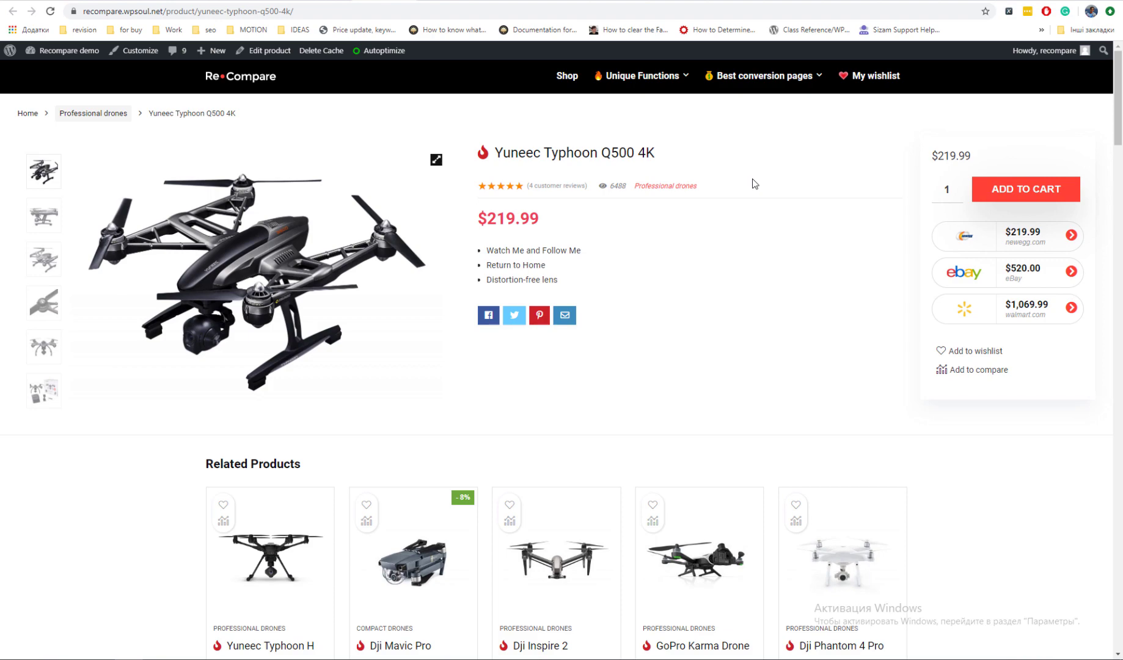
{"action": "scroll", "coordinate": [753, 182], "scroll_direction": "down", "scroll_amount": 15}
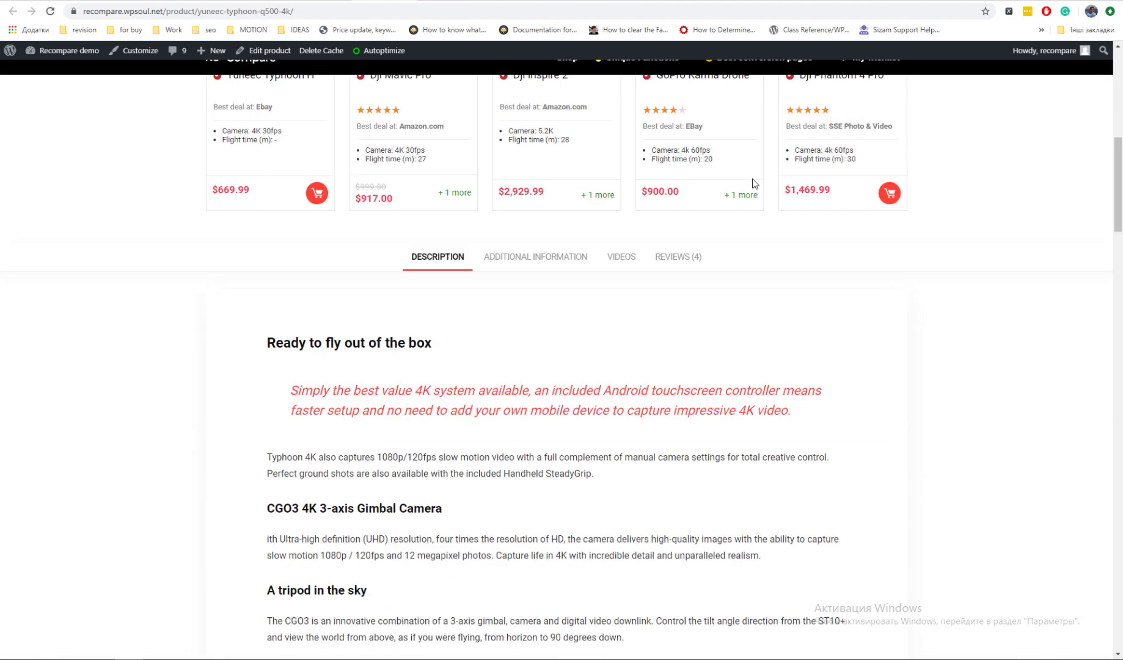
{"action": "scroll", "coordinate": [753, 182], "scroll_direction": "down", "scroll_amount": 20}
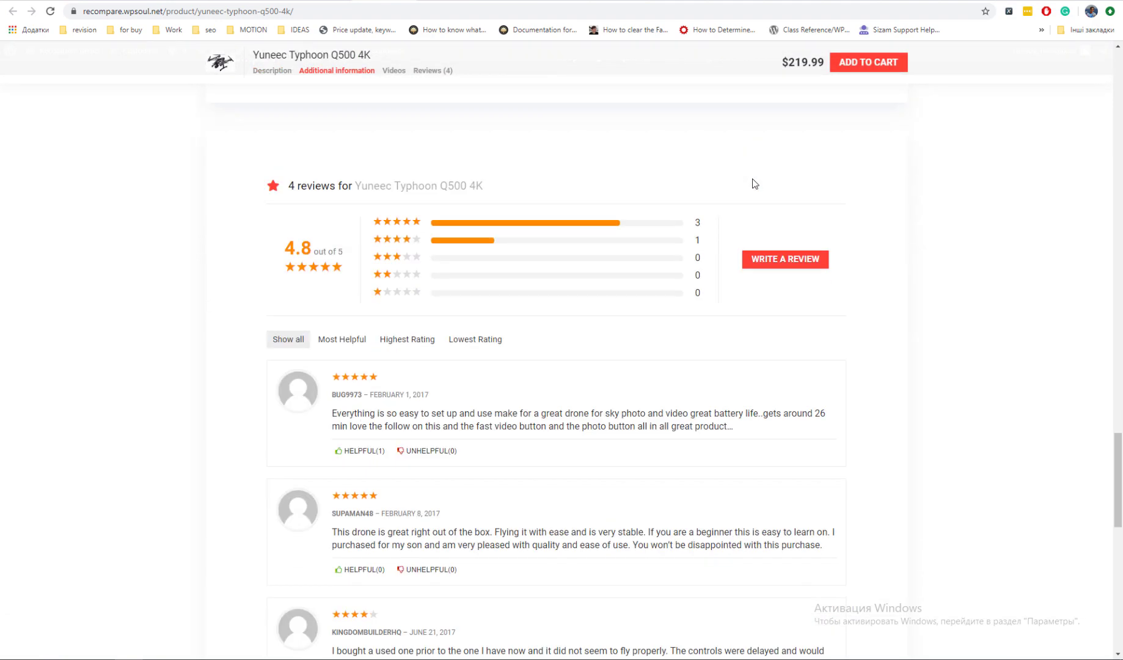
{"action": "scroll", "coordinate": [752, 183], "scroll_direction": "up", "scroll_amount": 20}
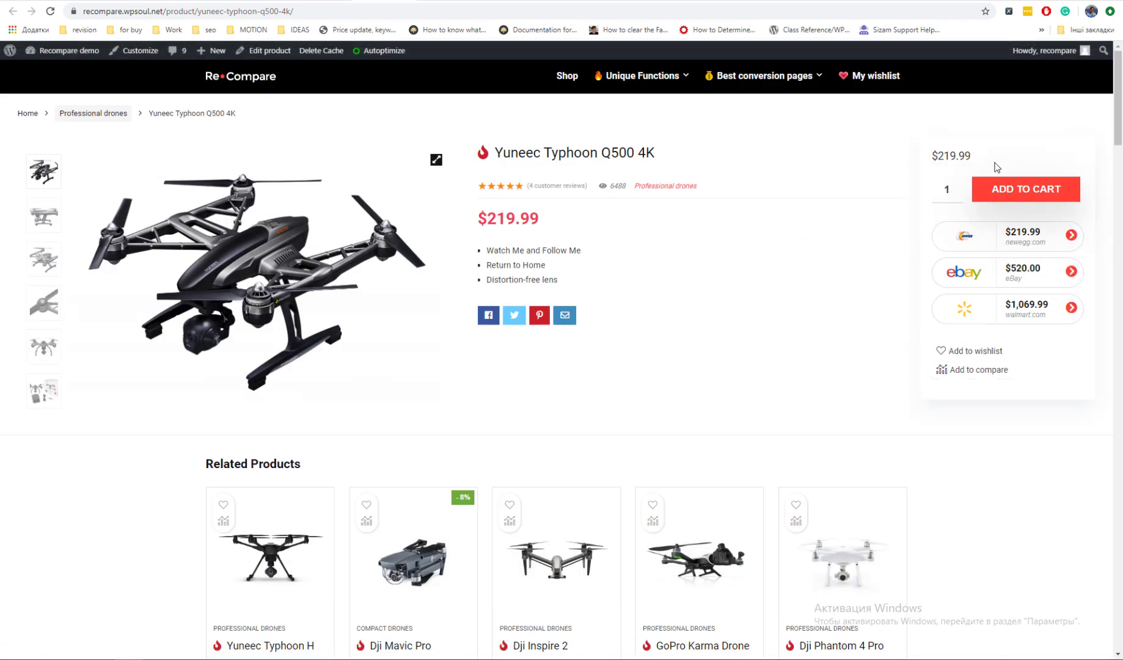
Change the Yuneec Typhoon Q500 4K to an External/Affiliate product, update it, and reload its page.
{"action": "left_click", "coordinate": [334, 1]}
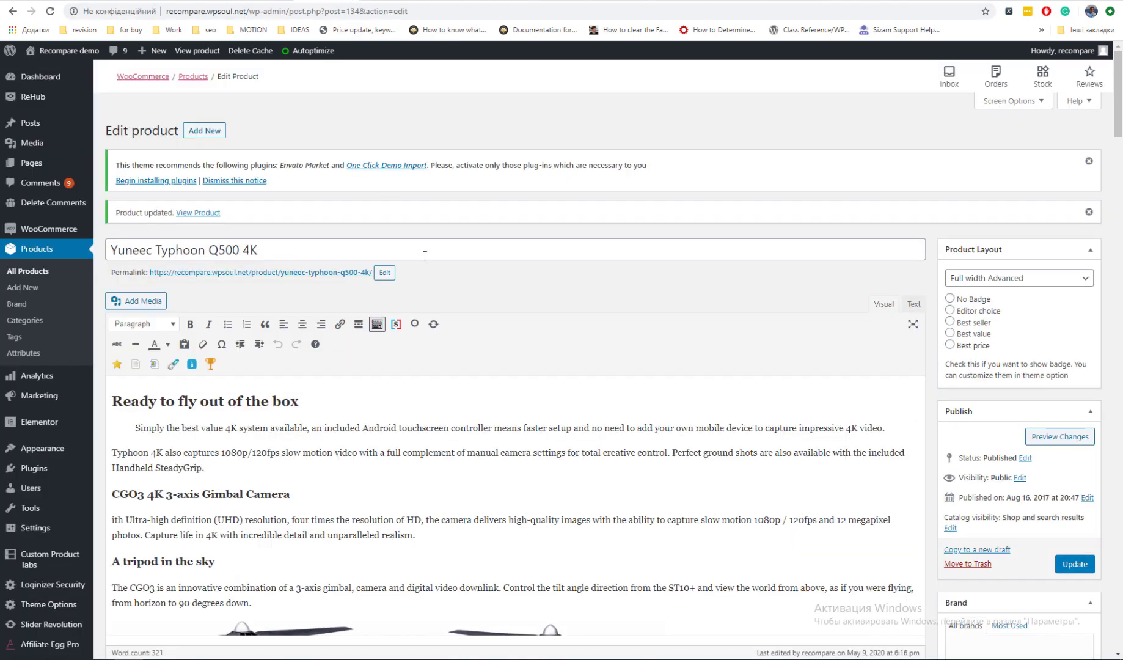
{"action": "scroll", "coordinate": [427, 294], "scroll_direction": "down", "scroll_amount": 15}
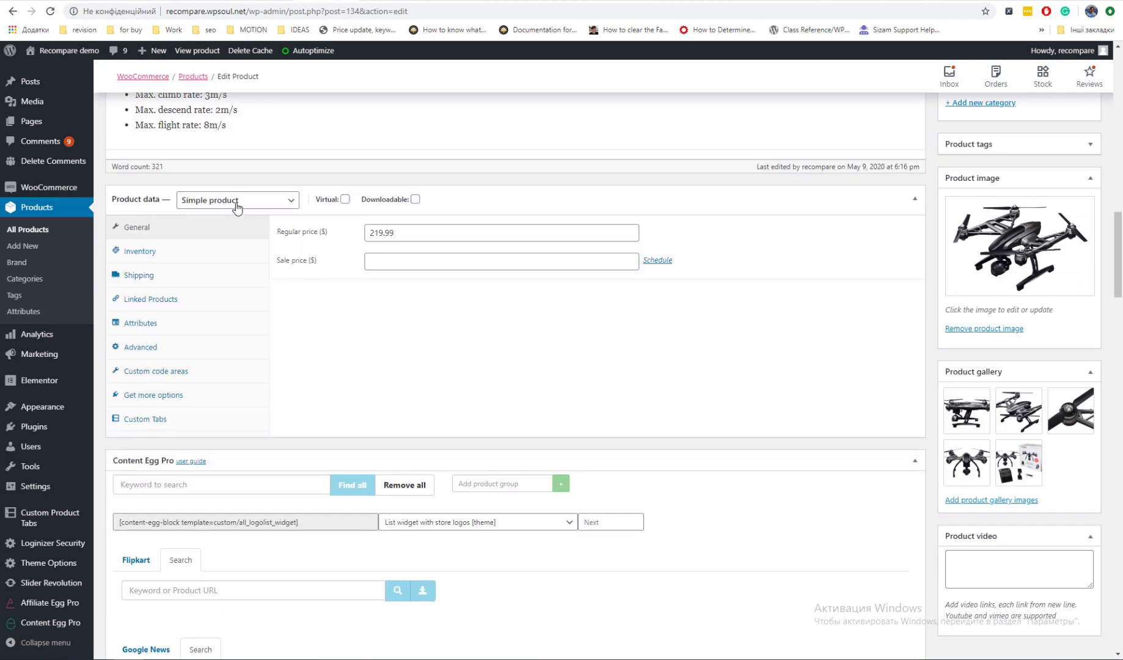
{"action": "left_click", "coordinate": [240, 200]}
{"action": "left_click", "coordinate": [244, 250]}
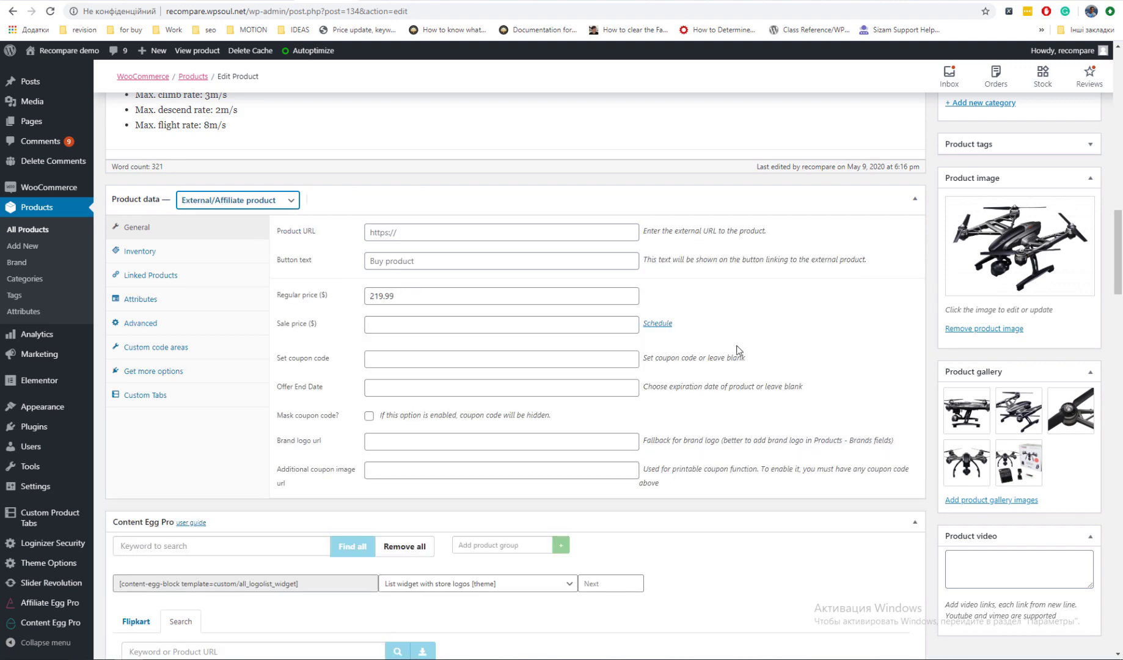
{"action": "scroll", "coordinate": [982, 357], "scroll_direction": "up", "scroll_amount": 8}
{"action": "left_click", "coordinate": [1073, 563]}
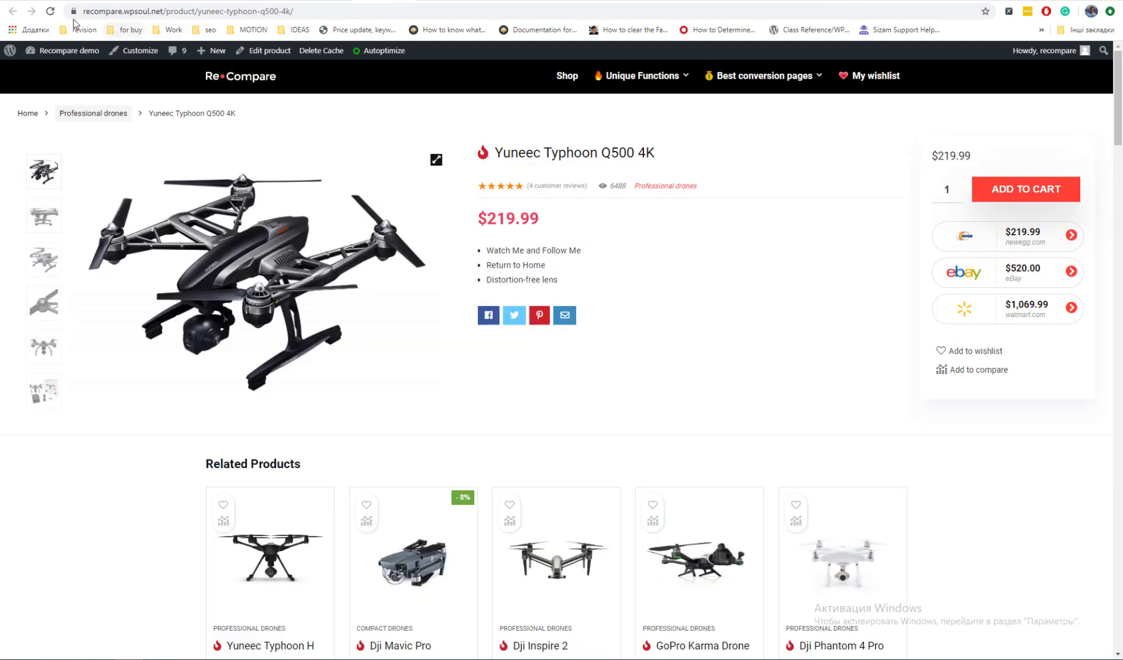
{"action": "left_click", "coordinate": [52, 12]}
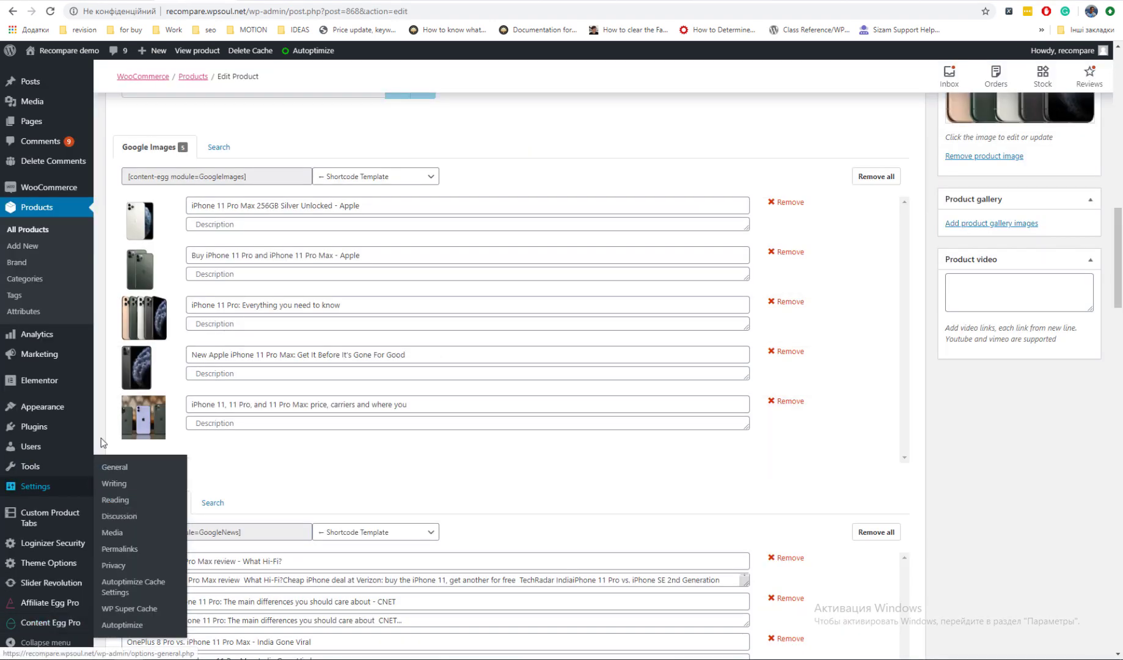
{"action": "scroll", "coordinate": [100, 452], "scroll_direction": "down", "scroll_amount": 3}
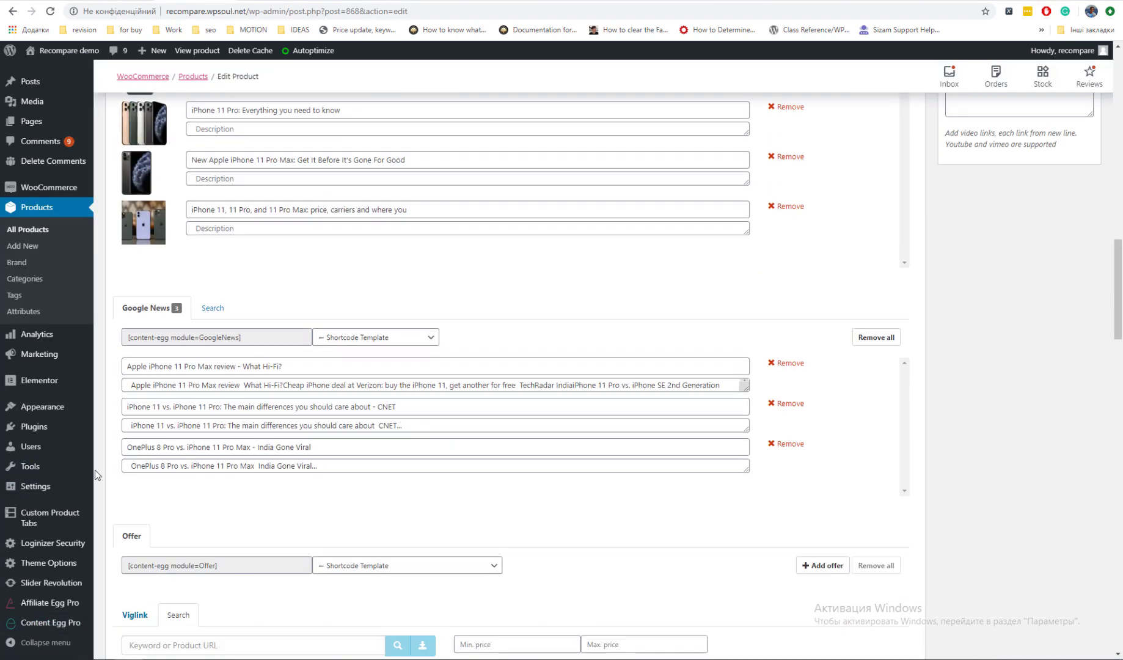
In ReHub Theme Options Shop settings, view the Product layout choices, keeping Default with sidebar.
{"action": "left_click", "coordinate": [77, 564]}
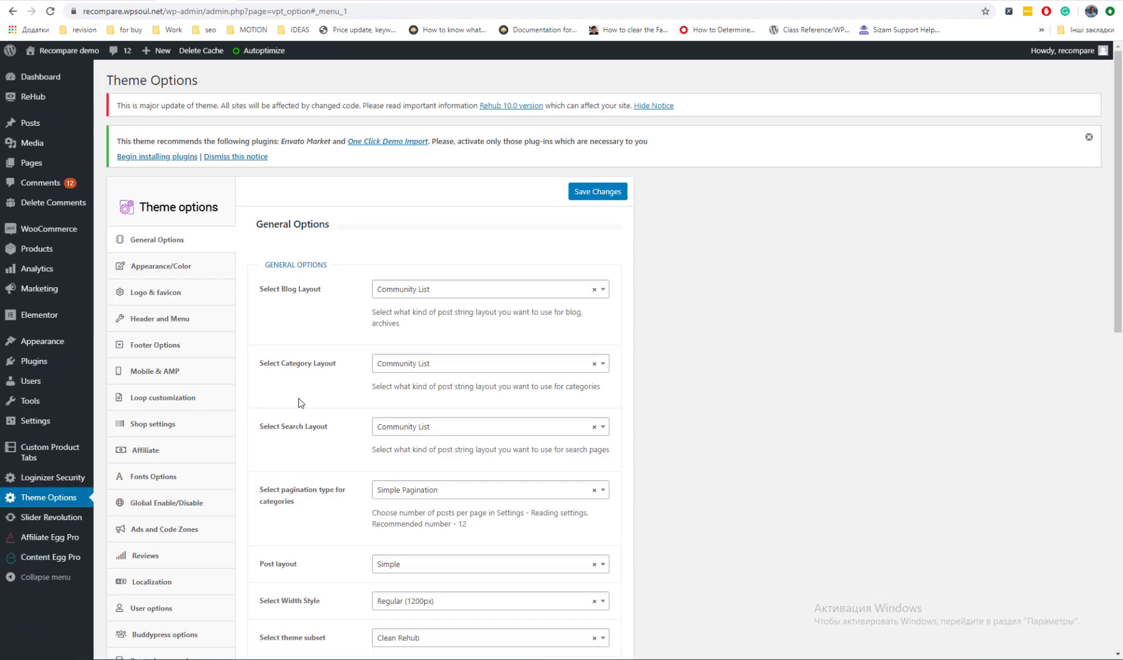
{"action": "left_click", "coordinate": [185, 423]}
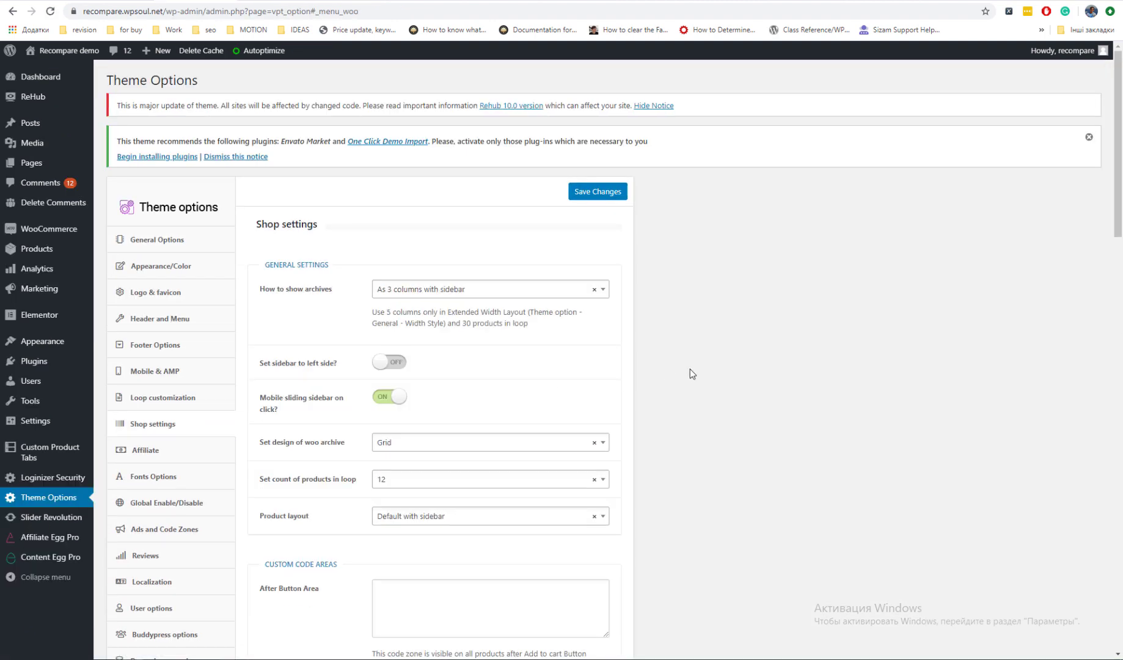
{"action": "scroll", "coordinate": [692, 371], "scroll_direction": "down", "scroll_amount": 3}
{"action": "scroll", "coordinate": [310, 393], "scroll_direction": "down", "scroll_amount": 3}
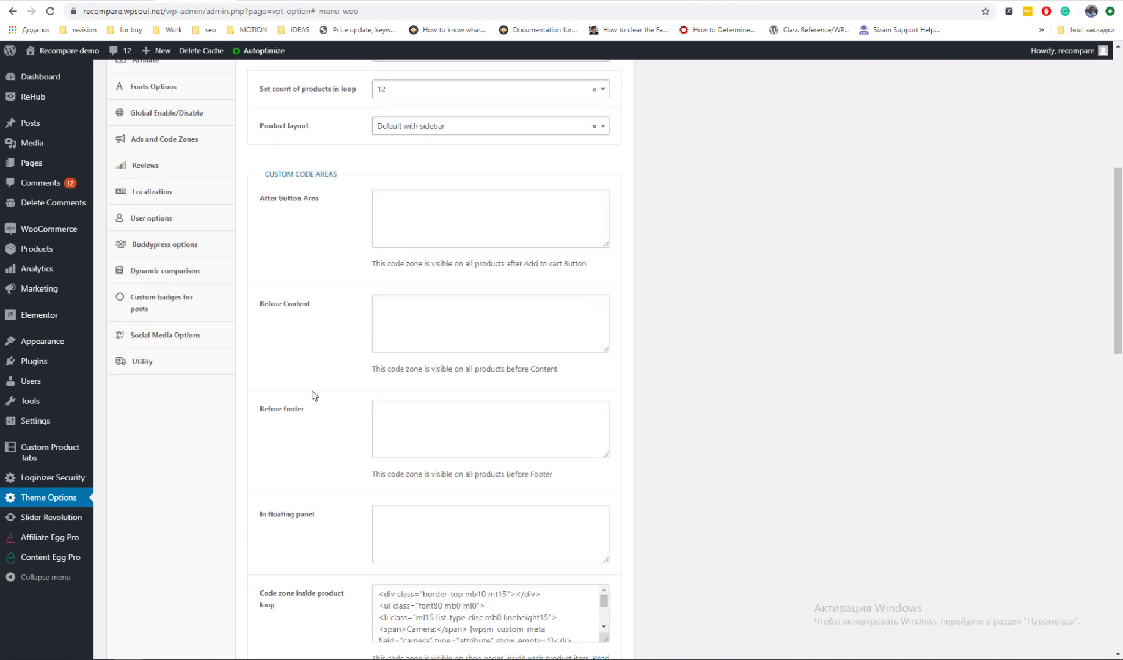
{"action": "scroll", "coordinate": [411, 457], "scroll_direction": "up", "scroll_amount": 6}
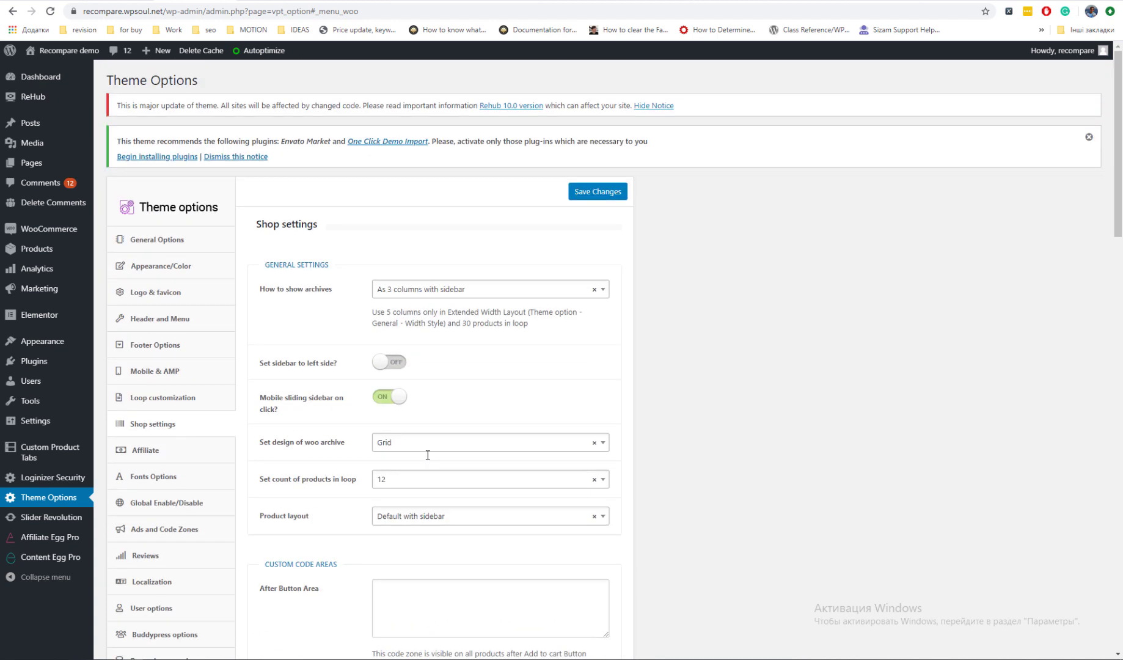
{"action": "left_click", "coordinate": [397, 517]}
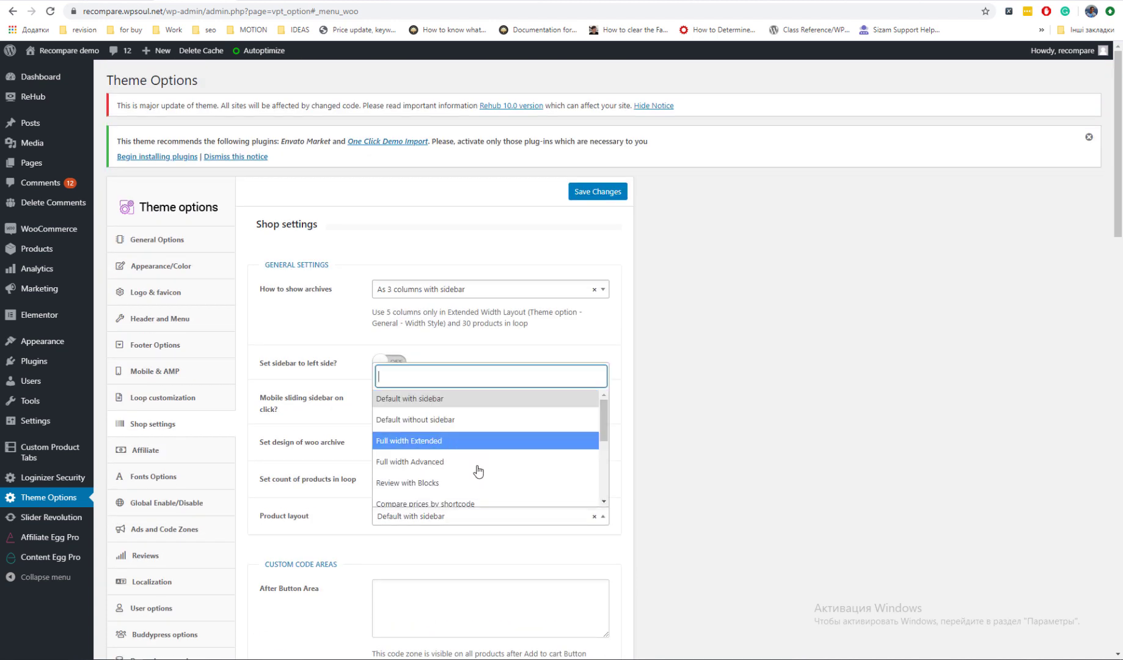
{"action": "scroll", "coordinate": [483, 469], "scroll_direction": "down", "scroll_amount": 3}
{"action": "left_click", "coordinate": [710, 464]}
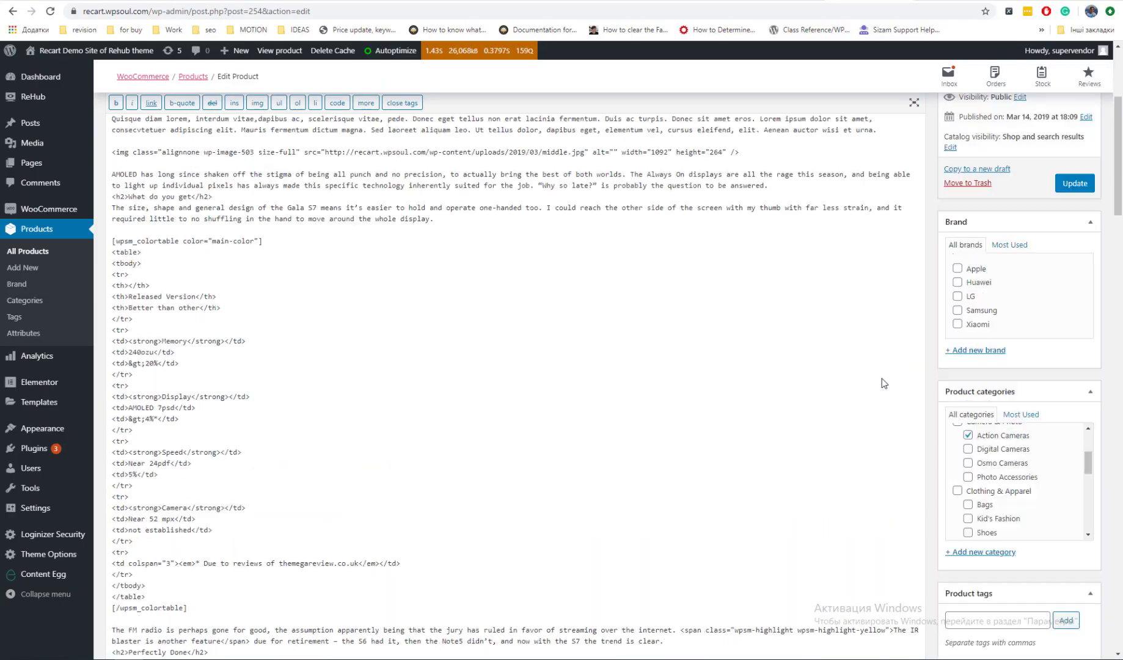
Add an empty fifth offer in the GoPro HERO7 Black's Content Egg Offer box.
{"action": "scroll", "coordinate": [881, 378], "scroll_direction": "down", "scroll_amount": 15}
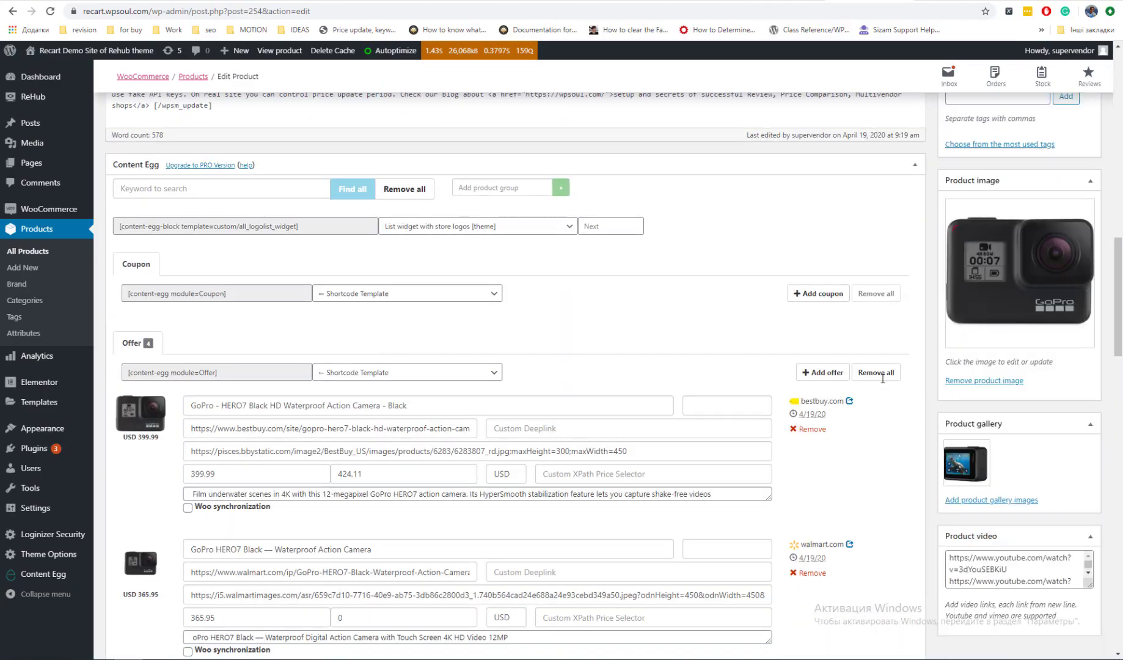
{"action": "scroll", "coordinate": [354, 397], "scroll_direction": "down", "scroll_amount": 3}
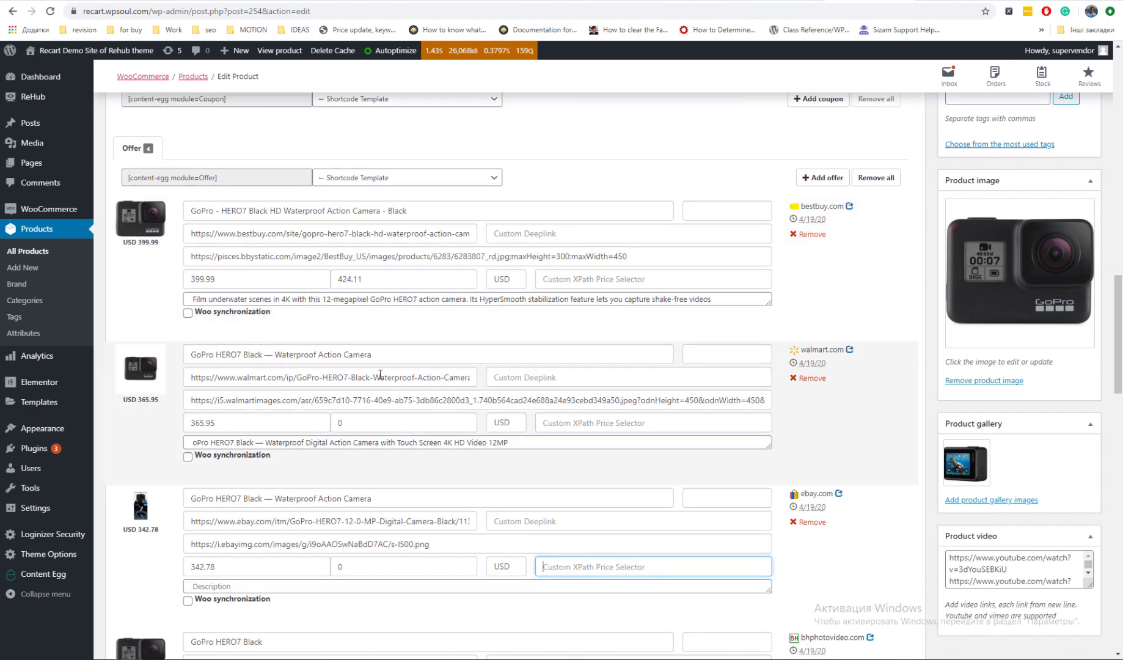
{"action": "scroll", "coordinate": [391, 369], "scroll_direction": "down", "scroll_amount": 3}
{"action": "scroll", "coordinate": [421, 357], "scroll_direction": "down", "scroll_amount": 3}
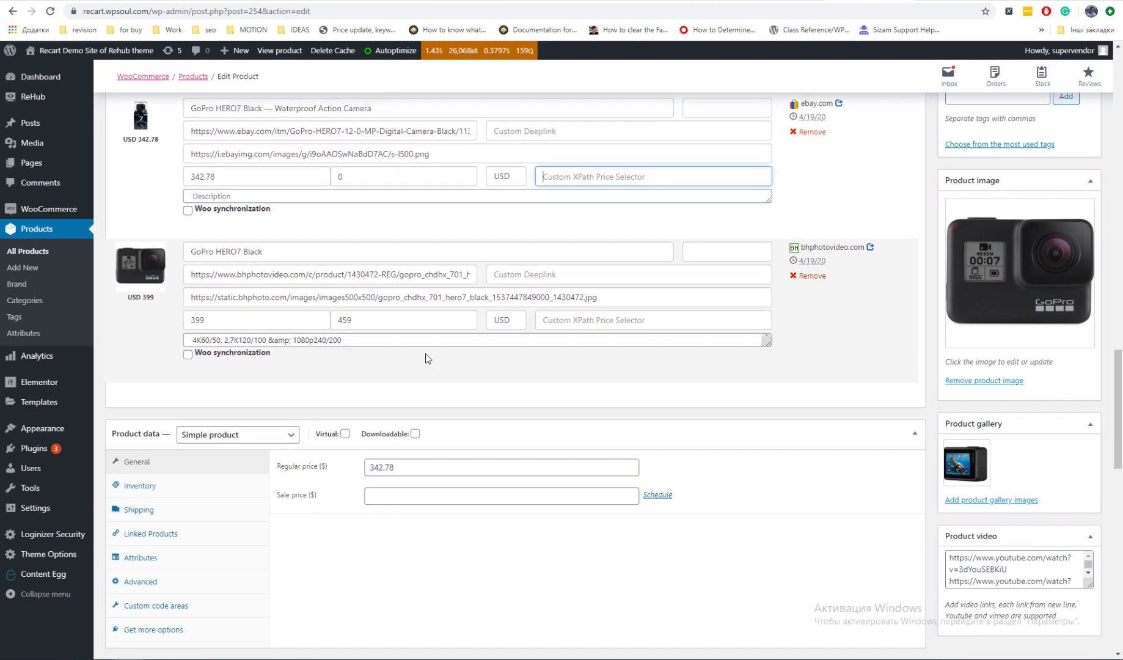
{"action": "scroll", "coordinate": [425, 353], "scroll_direction": "up", "scroll_amount": 3}
{"action": "scroll", "coordinate": [426, 358], "scroll_direction": "up", "scroll_amount": 3}
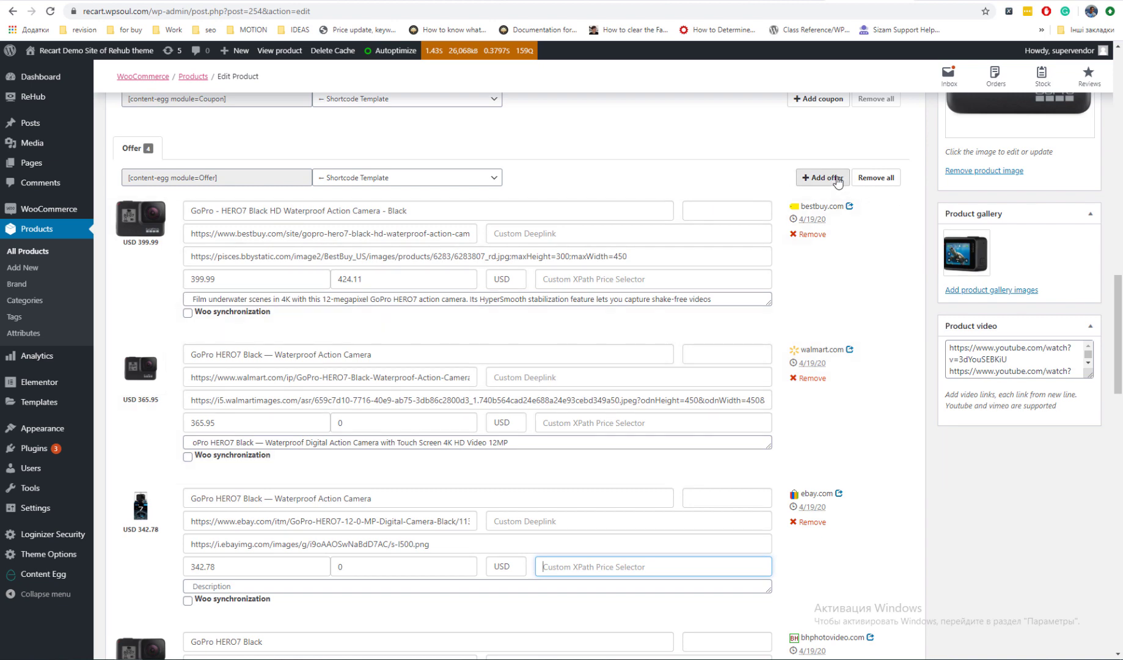
{"action": "left_click", "coordinate": [837, 182]}
{"action": "scroll", "coordinate": [842, 286], "scroll_direction": "down", "scroll_amount": 6}
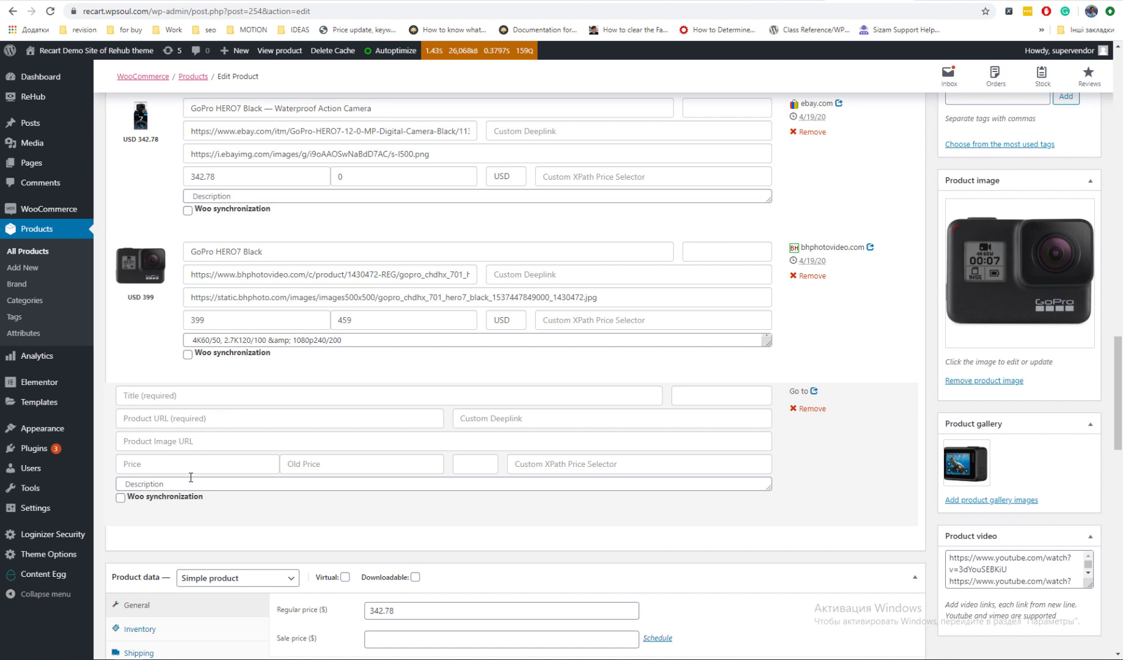
Check the product's live price-comparison page, then return to the editor.
{"action": "left_click", "coordinate": [933, 1]}
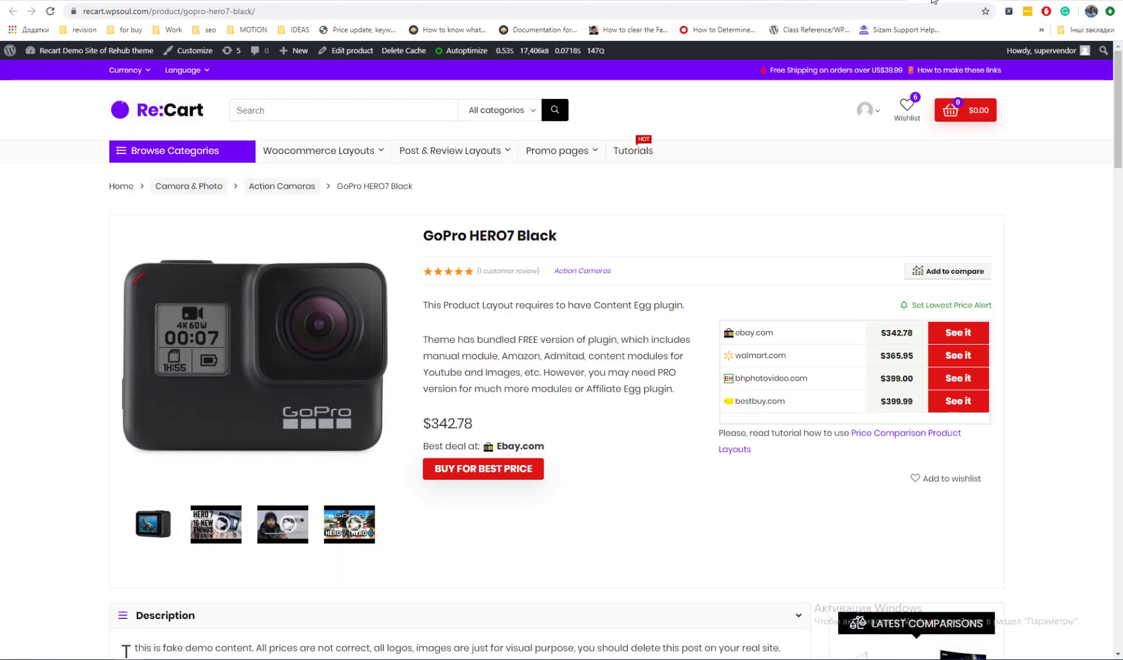
{"action": "scroll", "coordinate": [1057, 239], "scroll_direction": "down", "scroll_amount": 3}
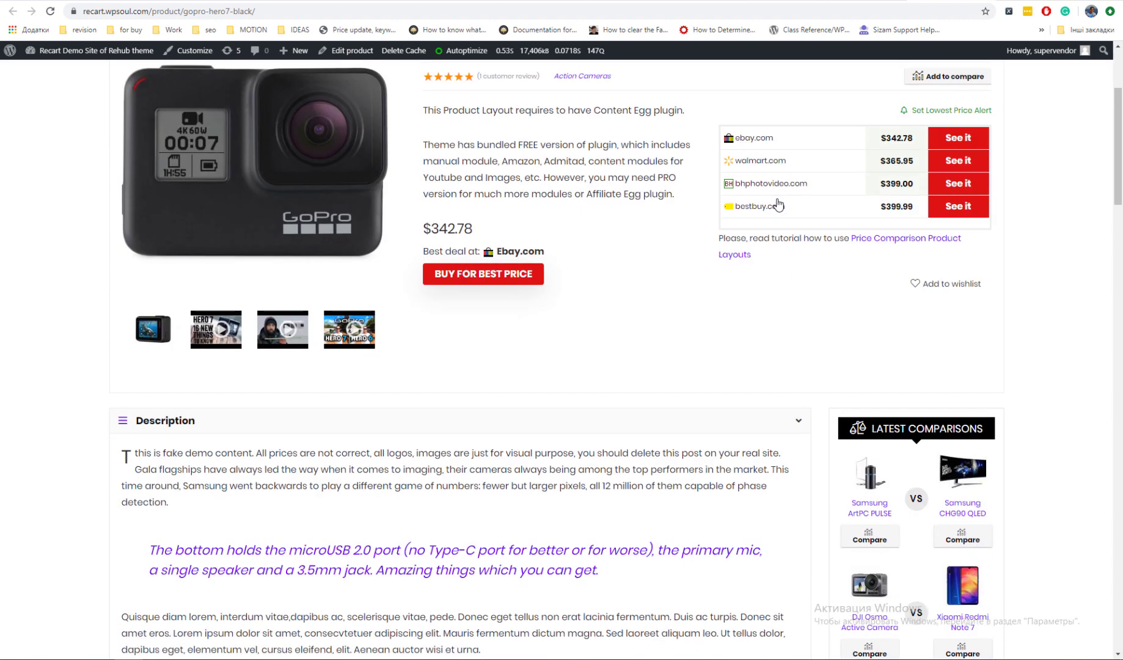
{"action": "left_click", "coordinate": [861, 2]}
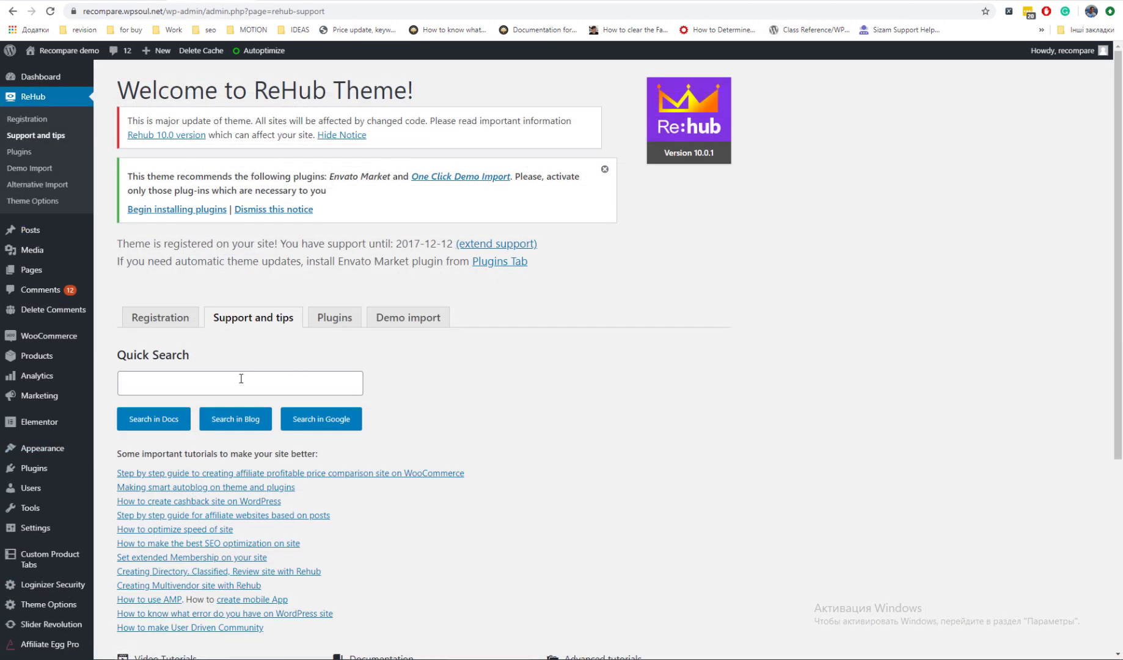
Search the docs for 'Xpath', open the Content Egg Offer module article, and copy its universal Xpath code.
{"action": "left_click", "coordinate": [240, 379]}
{"action": "type", "text": "Xpath for offer"}
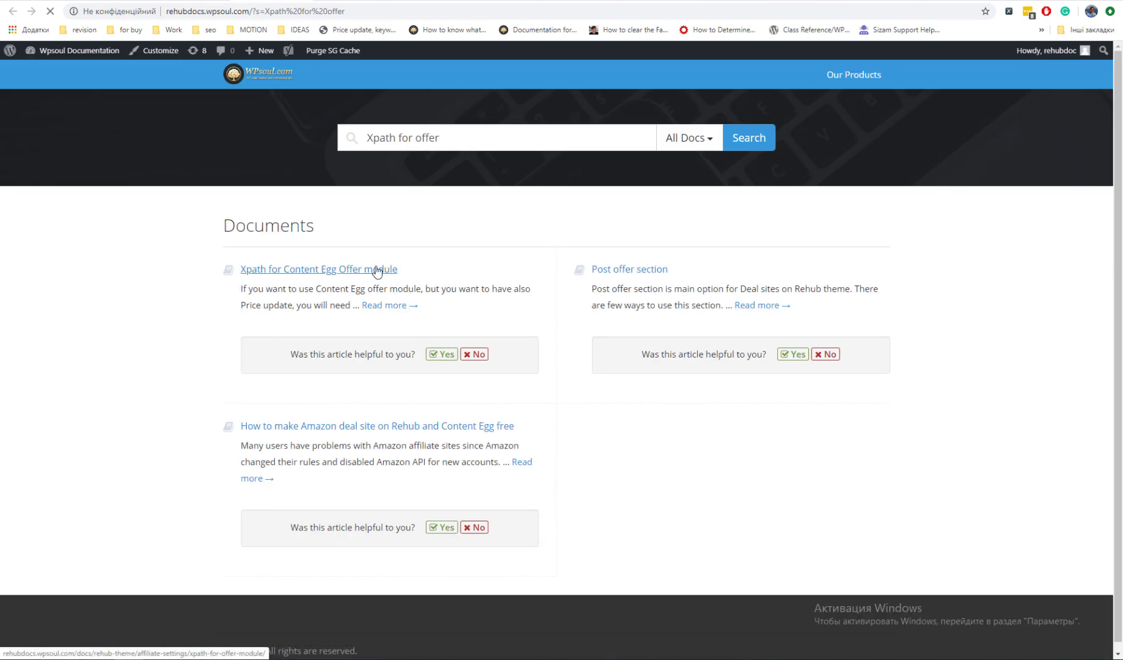
{"action": "left_click", "coordinate": [396, 269]}
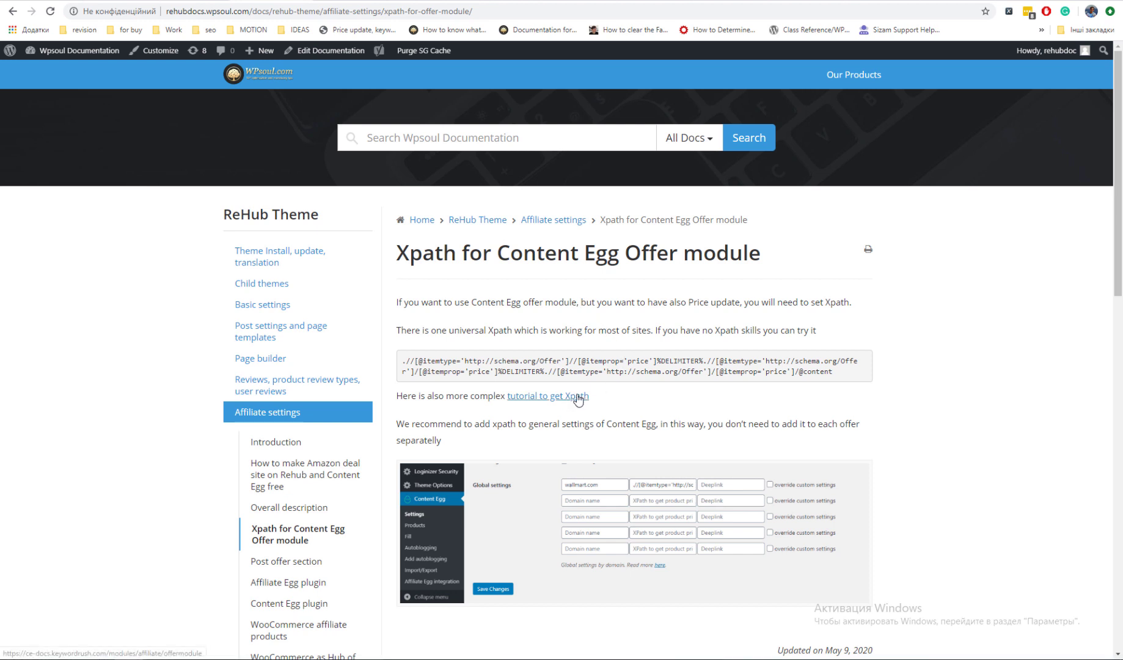
{"action": "left_click_drag", "start_coordinate": [835, 375], "coordinate": [402, 365]}
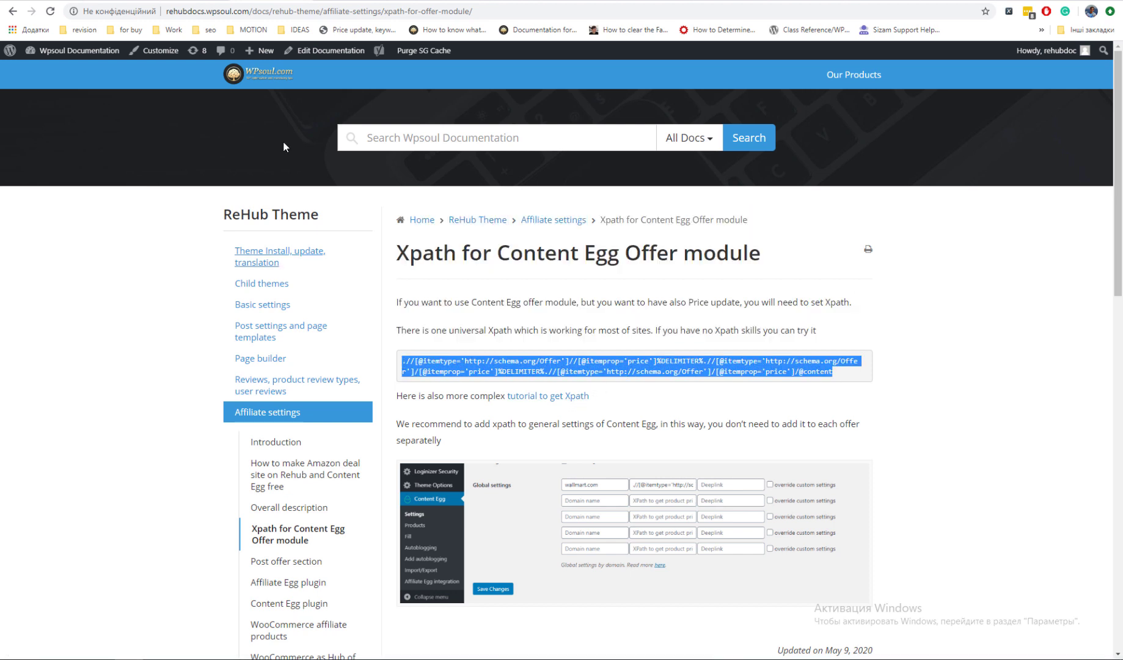
{"action": "key", "text": "ctrl+c"}
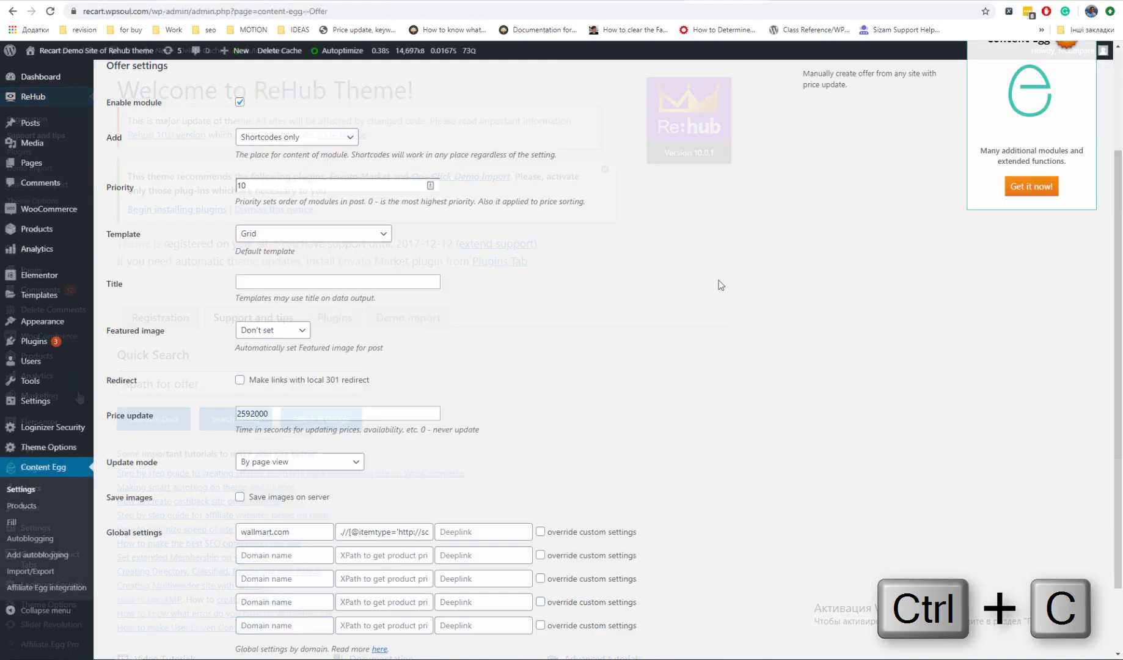
In Content Egg's Offer module global settings, add domain iherb.com with the pasted universal XPath.
{"action": "scroll", "coordinate": [720, 285], "scroll_direction": "up", "scroll_amount": 3}
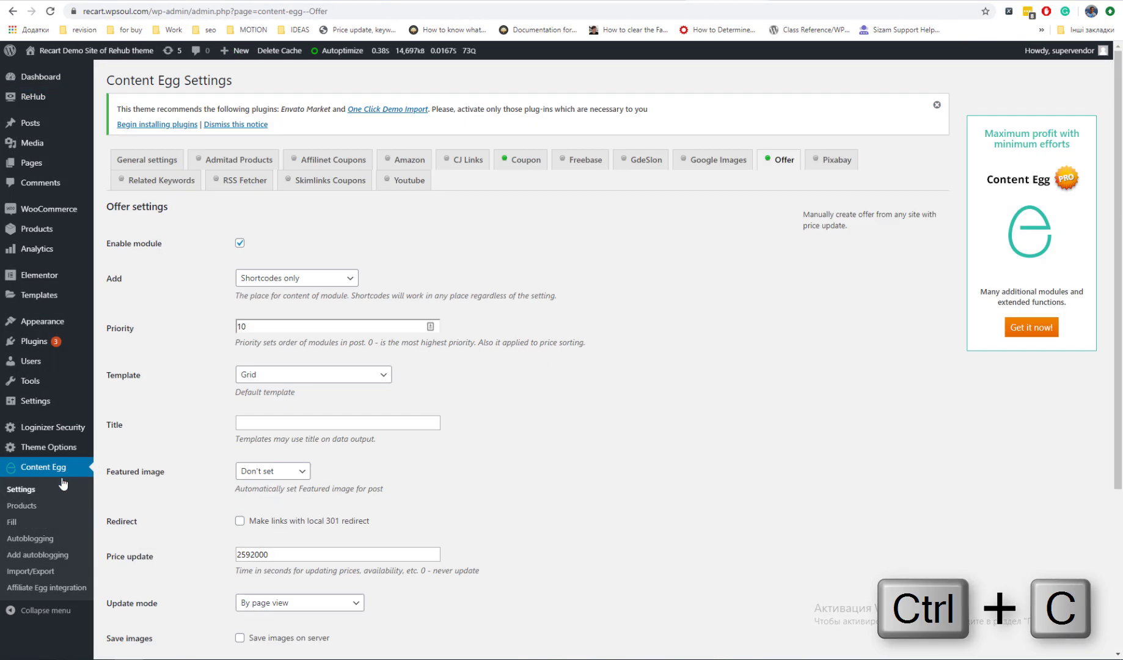
{"action": "left_click", "coordinate": [38, 490]}
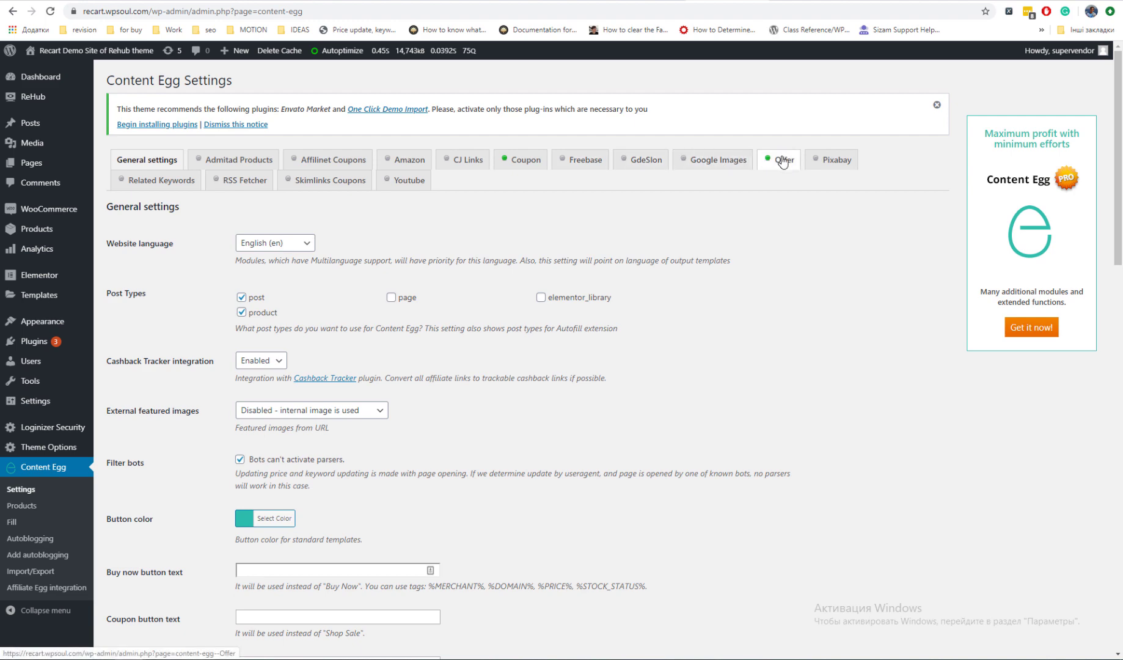
{"action": "left_click", "coordinate": [782, 160]}
{"action": "scroll", "coordinate": [839, 296], "scroll_direction": "down", "scroll_amount": 4}
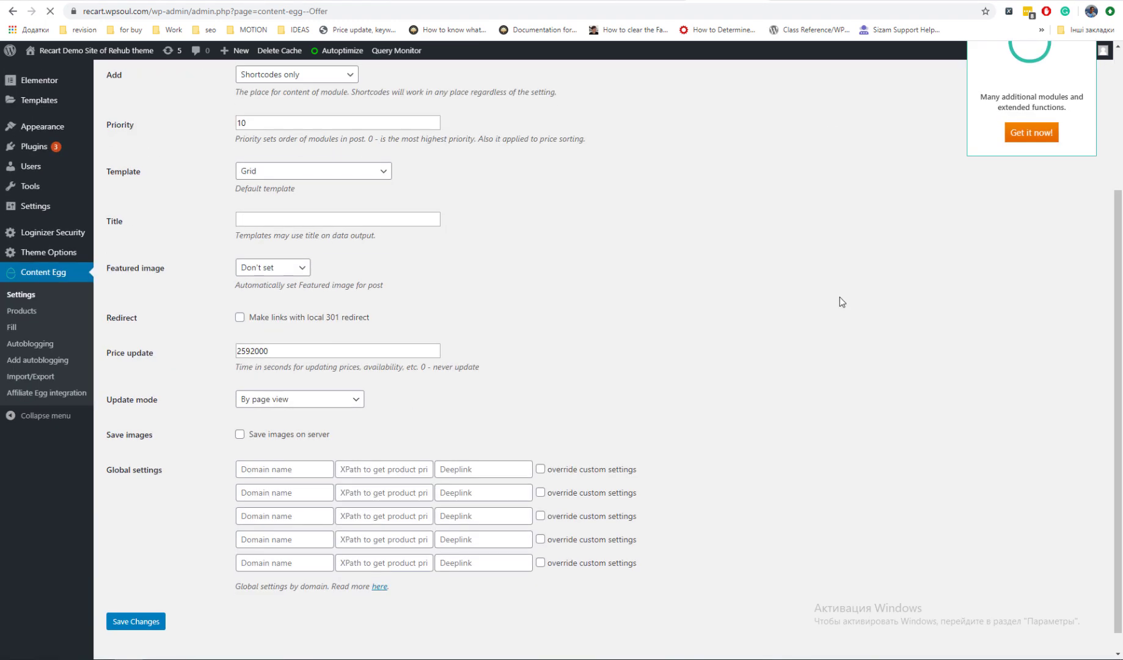
{"action": "left_click", "coordinate": [267, 457]}
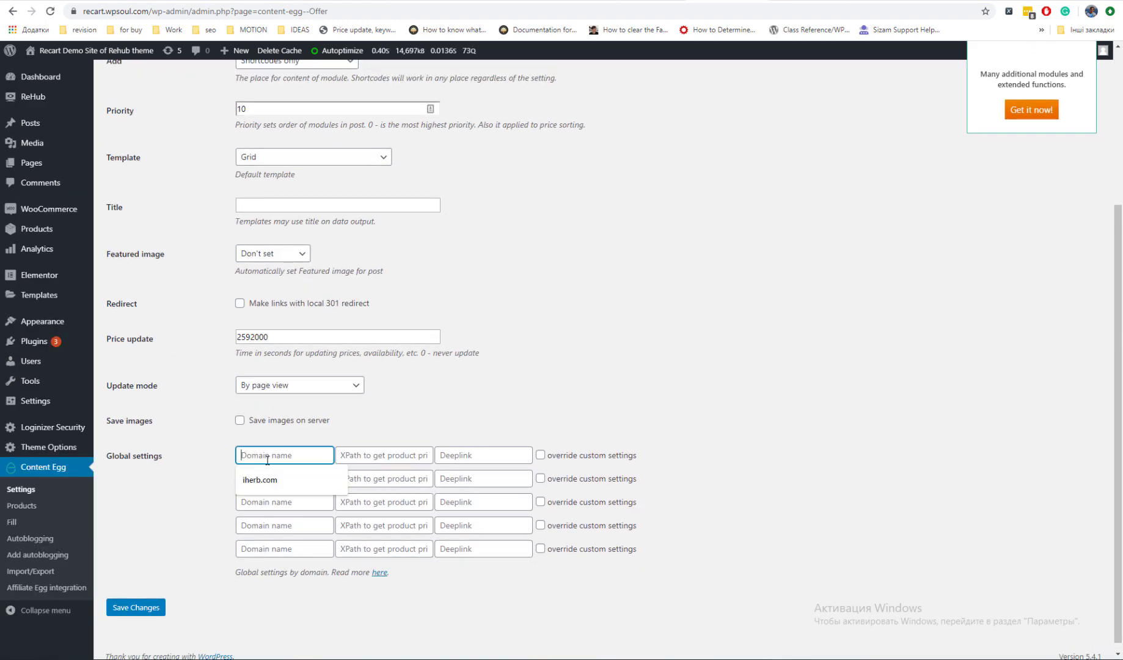
{"action": "left_click", "coordinate": [267, 479]}
{"action": "left_click", "coordinate": [378, 453]}
{"action": "key", "text": "ctrl+v"}
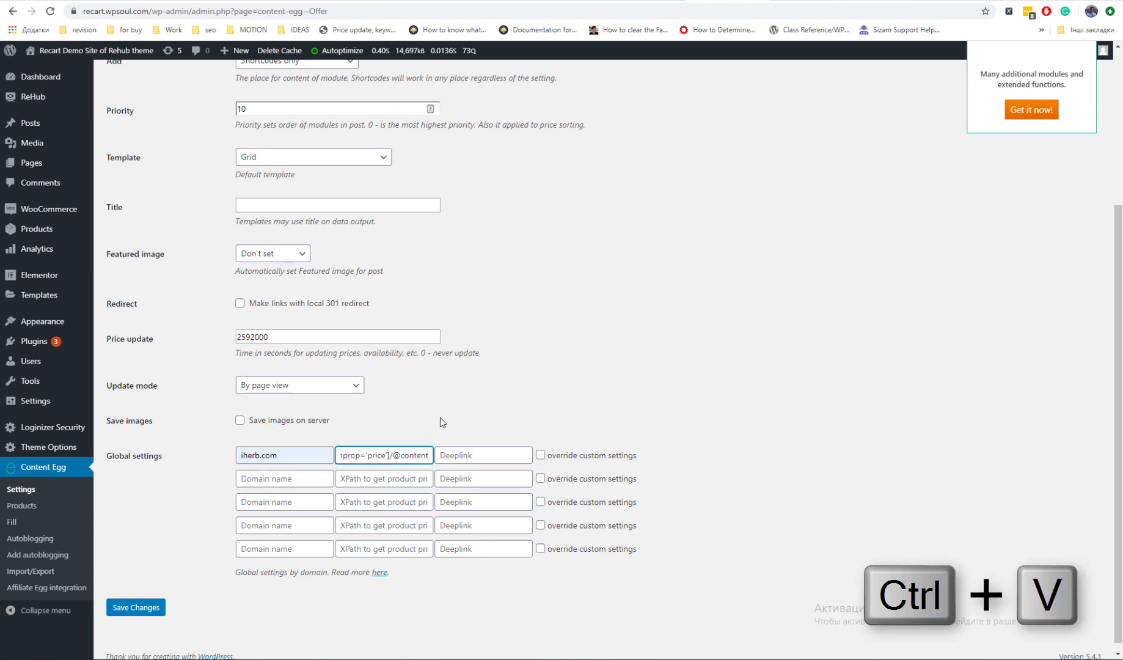
{"action": "left_click", "coordinate": [484, 409]}
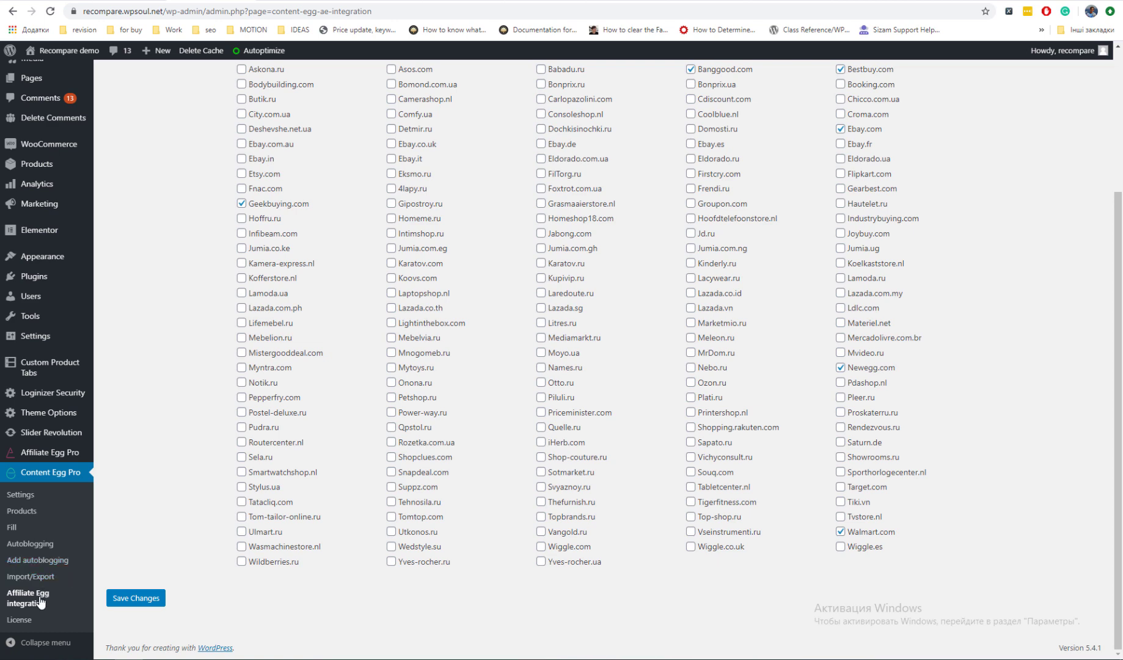
Enable the Cdiscount.com Affiliate Egg parser as a module and save the changes.
{"action": "scroll", "coordinate": [159, 426], "scroll_direction": "up", "scroll_amount": 3}
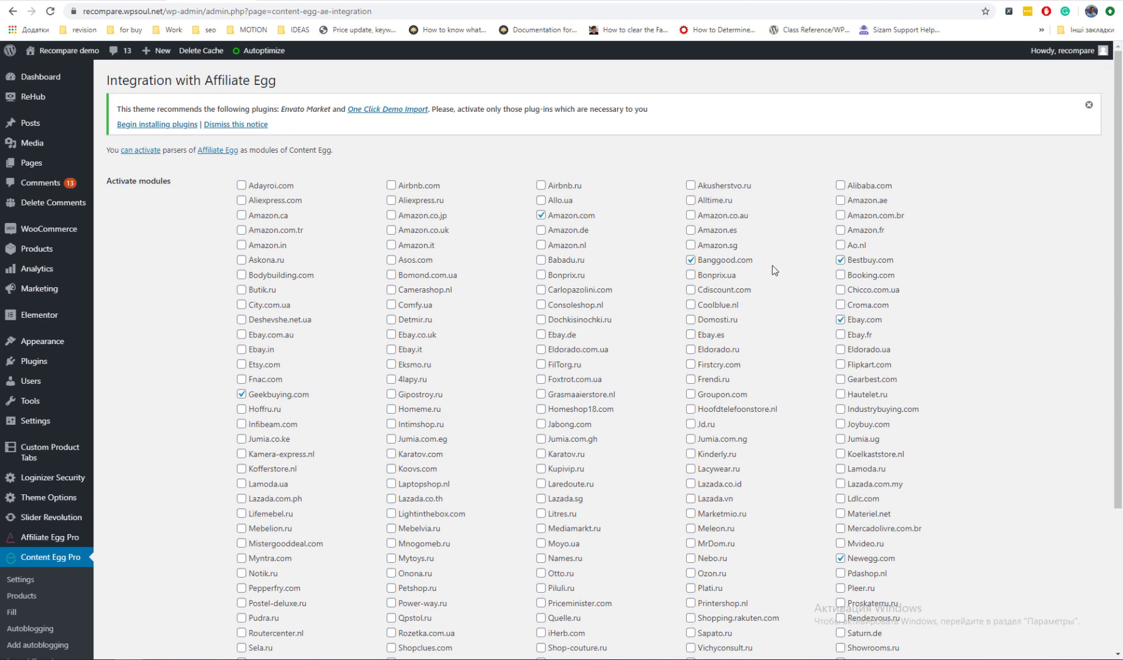
{"action": "left_click", "coordinate": [691, 290]}
{"action": "scroll", "coordinate": [926, 298], "scroll_direction": "down", "scroll_amount": 2}
{"action": "scroll", "coordinate": [927, 298], "scroll_direction": "down", "scroll_amount": 1}
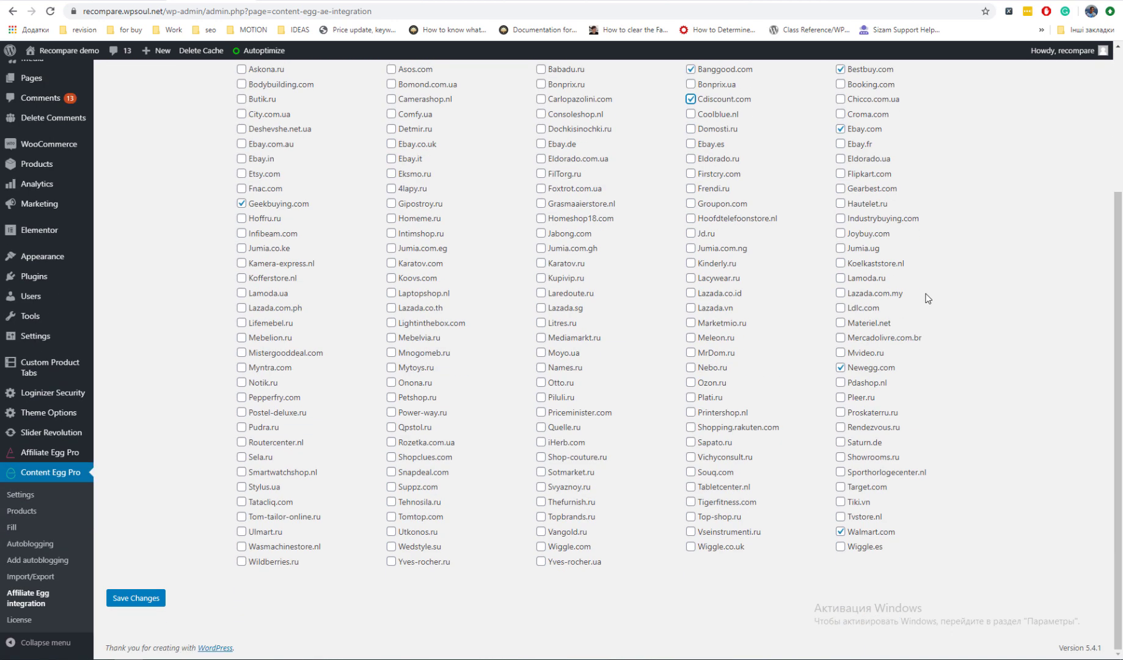
{"action": "left_click", "coordinate": [161, 601]}
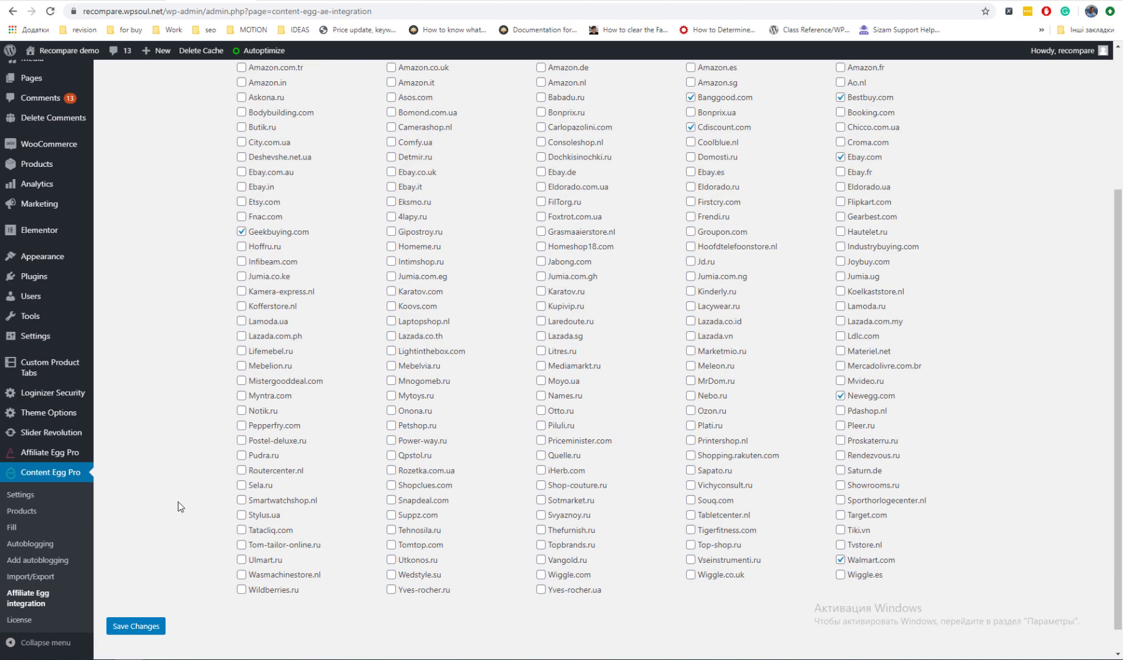
Open Content Egg Pro settings on the AE:Cdiscount.com module tab.
{"action": "left_click", "coordinate": [51, 498]}
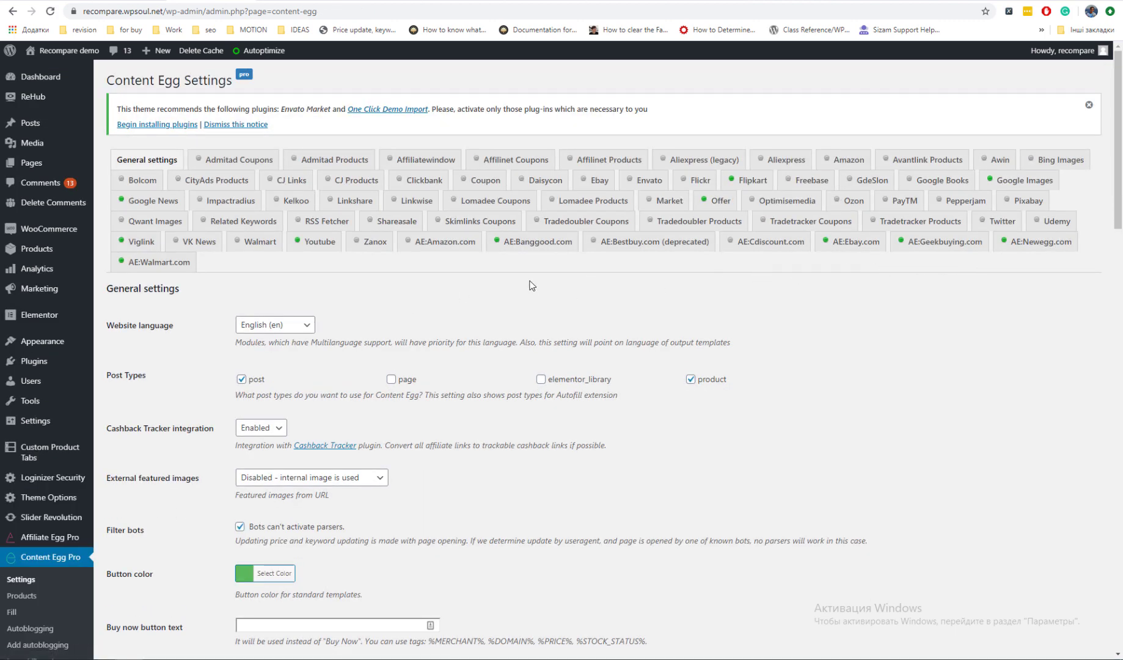
{"action": "left_click", "coordinate": [769, 243]}
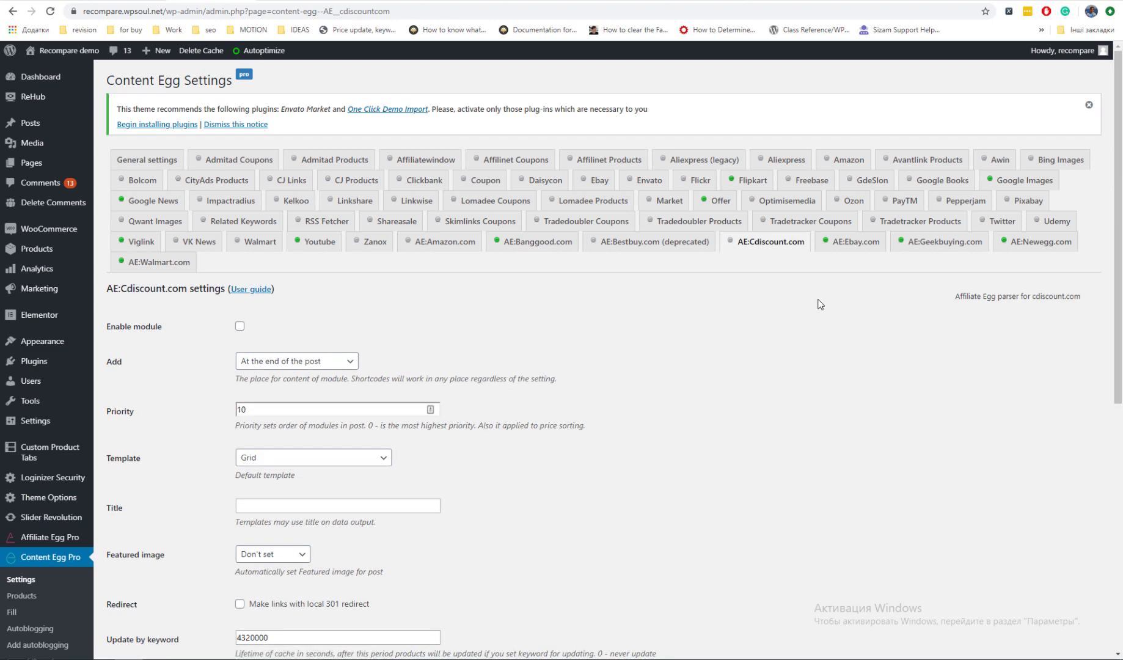
{"action": "scroll", "coordinate": [820, 304], "scroll_direction": "down", "scroll_amount": 6}
{"action": "scroll", "coordinate": [820, 304], "scroll_direction": "up", "scroll_amount": 7}
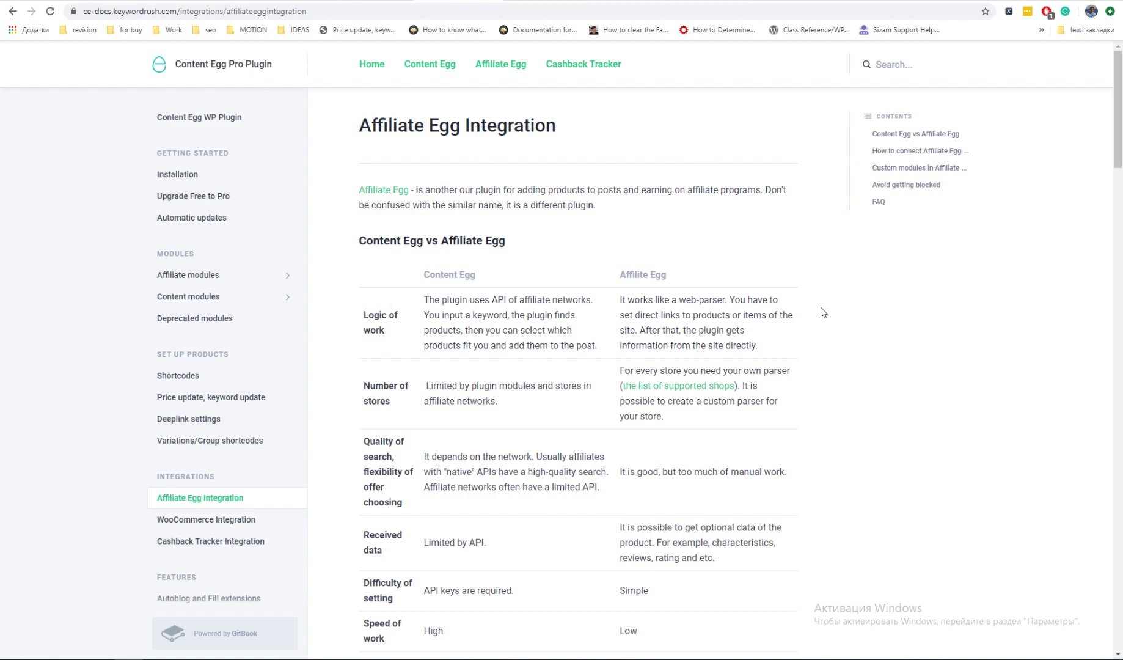
Skim the Affiliate Egg Integration article, then view the ae-docs Custom Output Templates page.
{"action": "scroll", "coordinate": [838, 311], "scroll_direction": "down", "scroll_amount": 3}
{"action": "scroll", "coordinate": [838, 311], "scroll_direction": "down", "scroll_amount": 10}
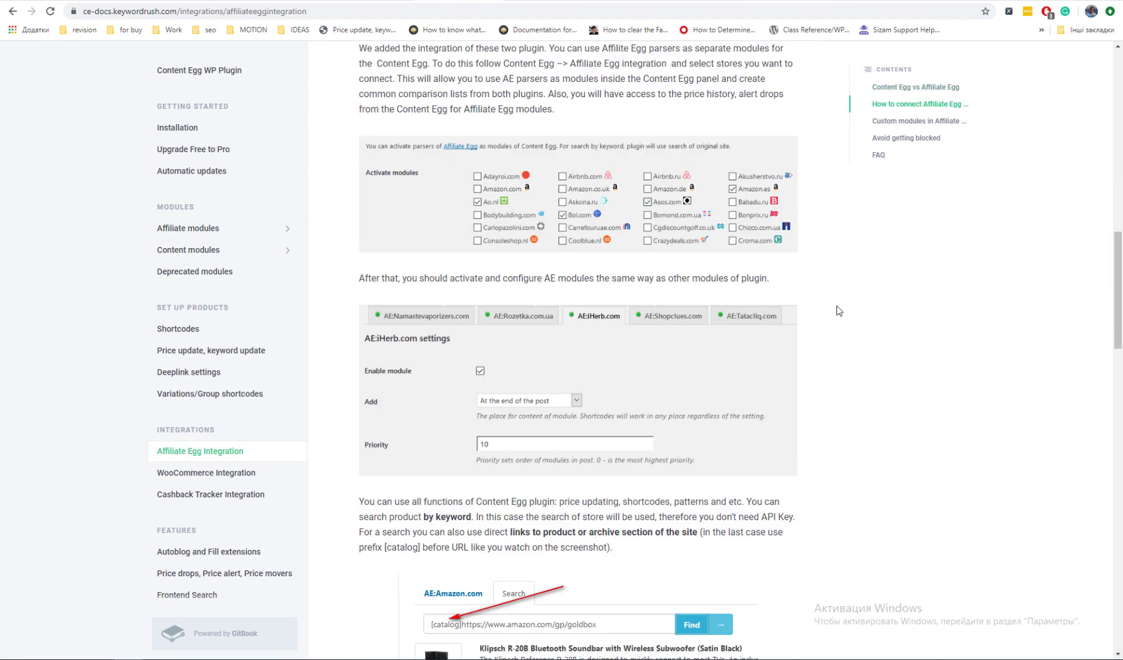
{"action": "scroll", "coordinate": [838, 311], "scroll_direction": "up", "scroll_amount": 12}
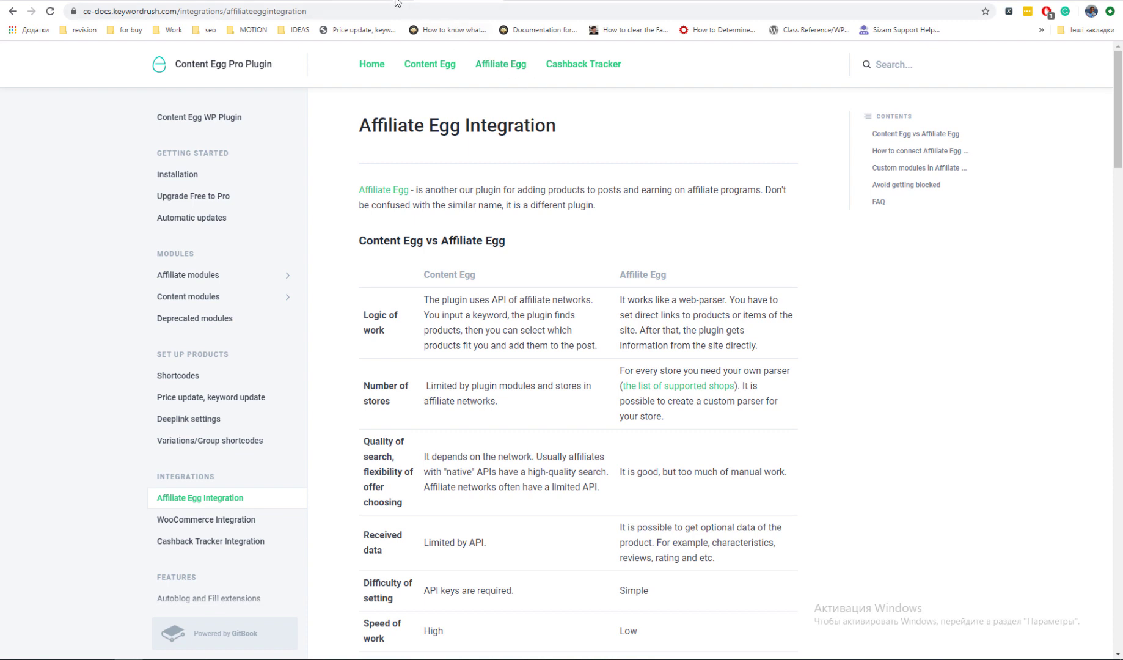
{"action": "left_click", "coordinate": [394, 5]}
{"action": "scroll", "coordinate": [513, 389], "scroll_direction": "down", "scroll_amount": 1}
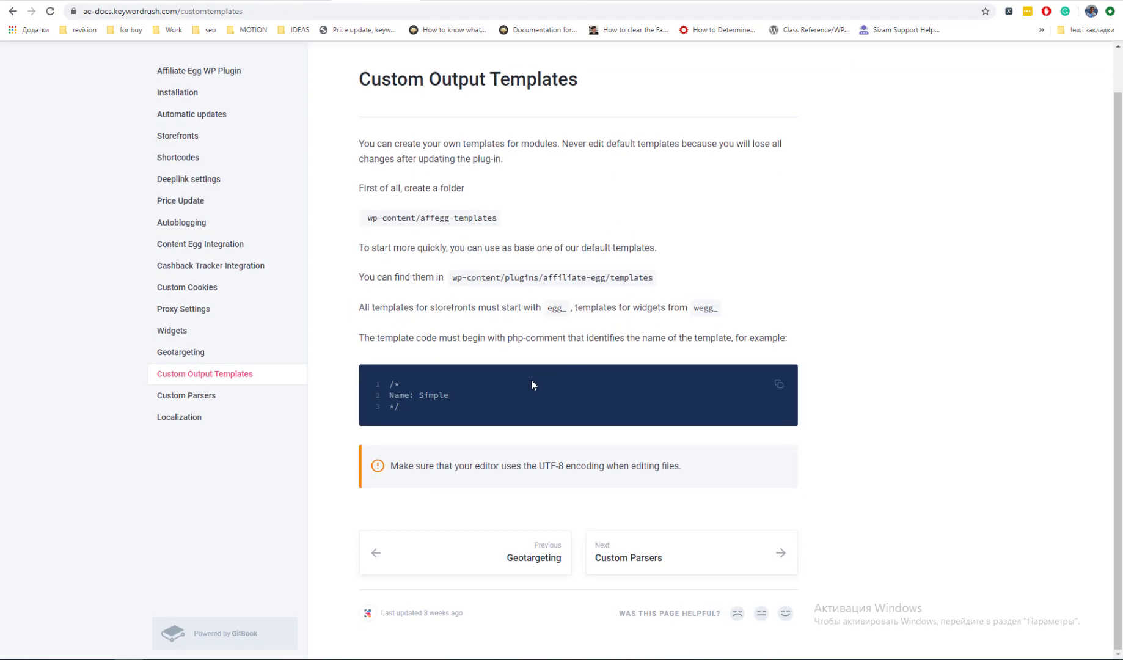
{"action": "scroll", "coordinate": [516, 252], "scroll_direction": "up", "scroll_amount": 1}
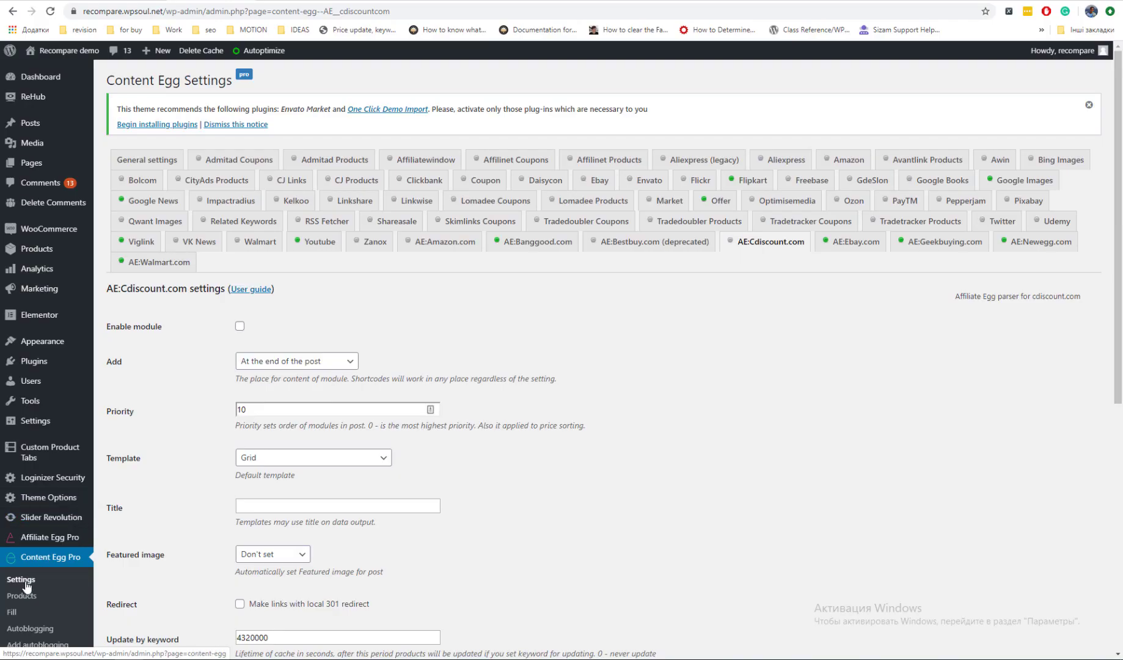
Open Content Egg Pro's General settings and review them down to WooCommerce synchronization.
{"action": "left_click", "coordinate": [26, 583]}
{"action": "scroll", "coordinate": [208, 468], "scroll_direction": "down", "scroll_amount": 3}
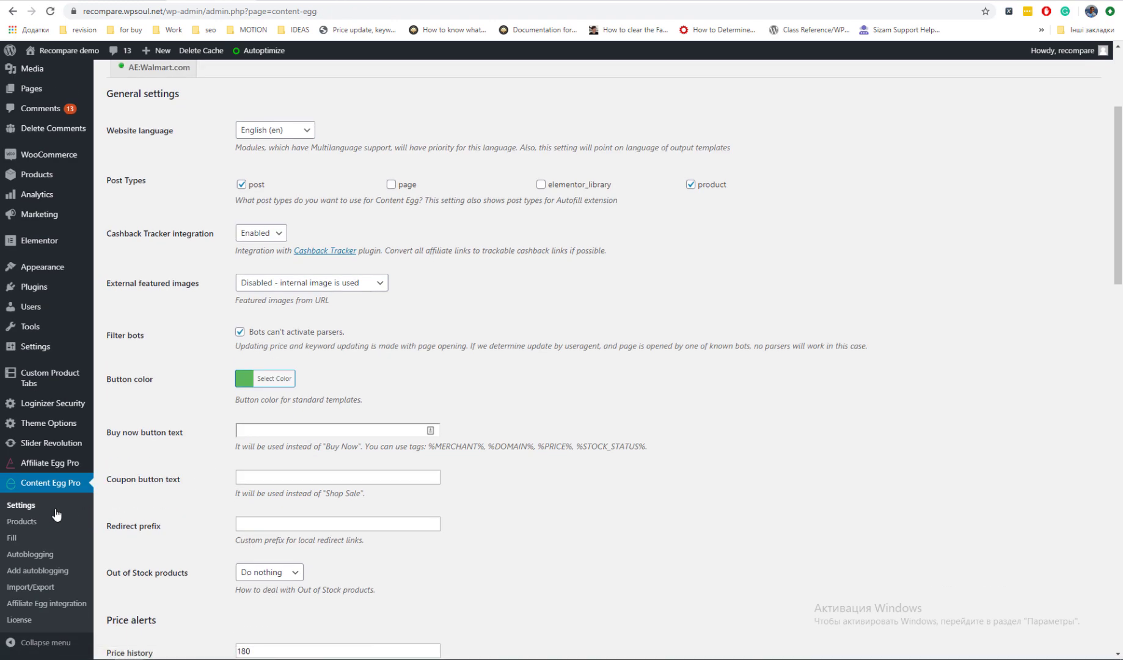
{"action": "scroll", "coordinate": [250, 470], "scroll_direction": "up", "scroll_amount": 3}
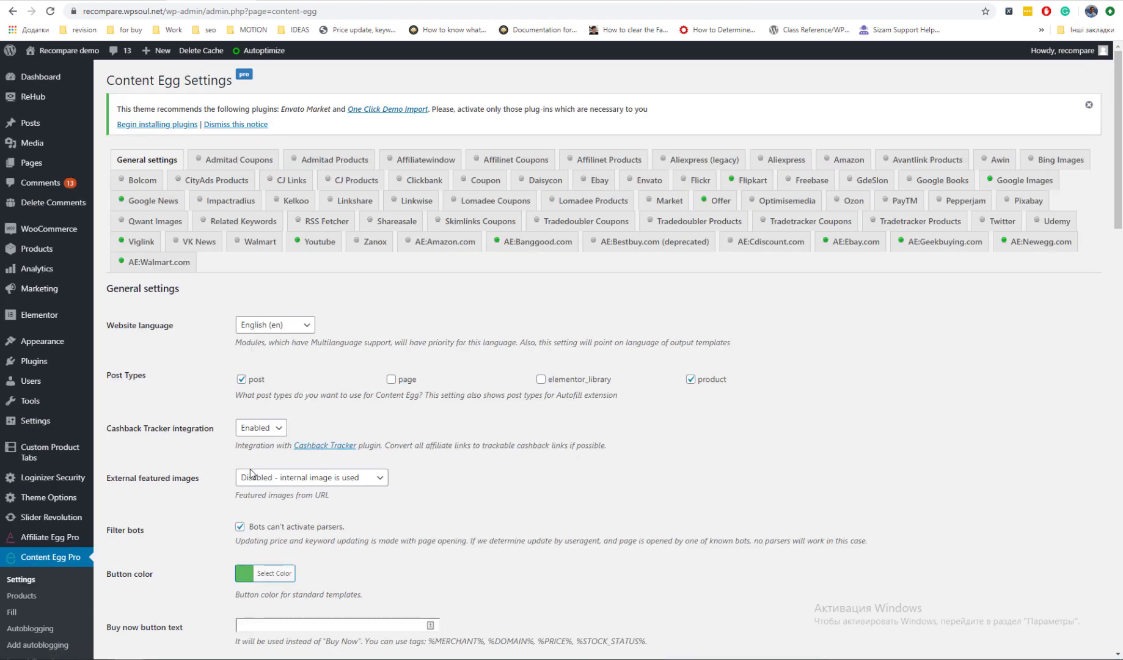
{"action": "scroll", "coordinate": [249, 473], "scroll_direction": "down", "scroll_amount": 3}
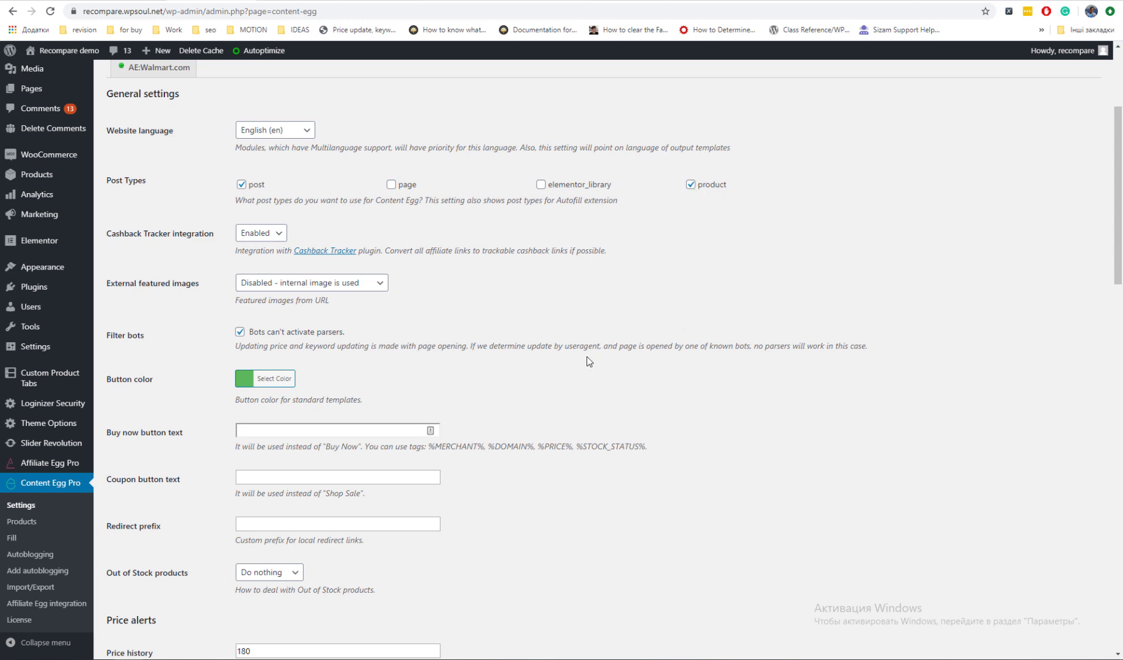
{"action": "scroll", "coordinate": [586, 357], "scroll_direction": "down", "scroll_amount": 3}
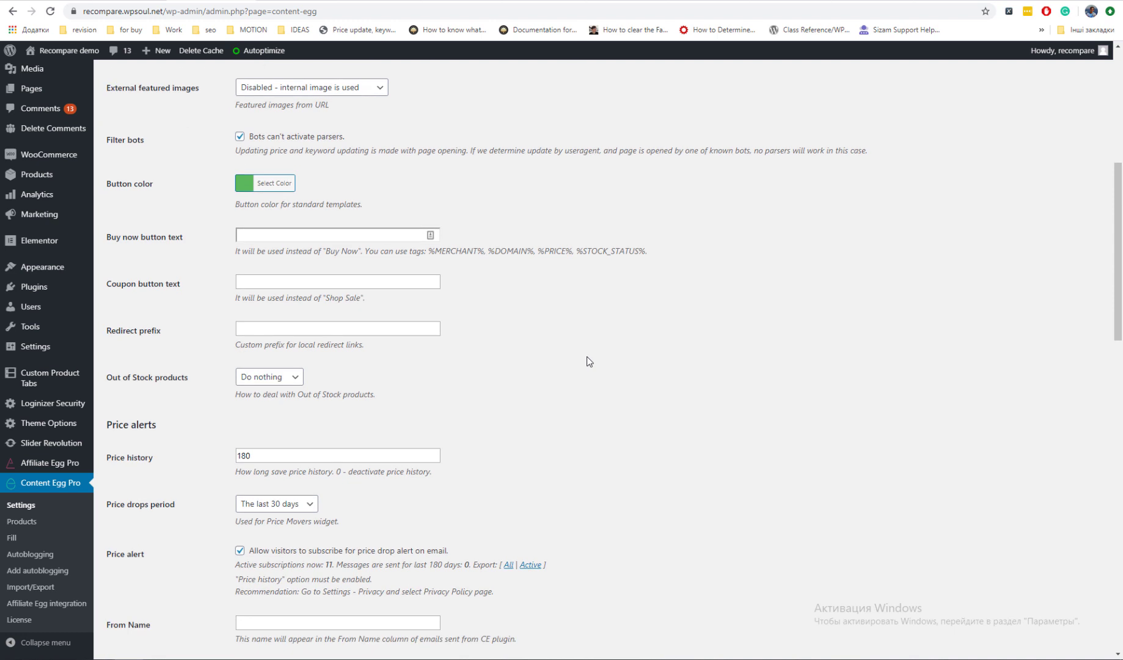
{"action": "scroll", "coordinate": [560, 394], "scroll_direction": "down", "scroll_amount": 3}
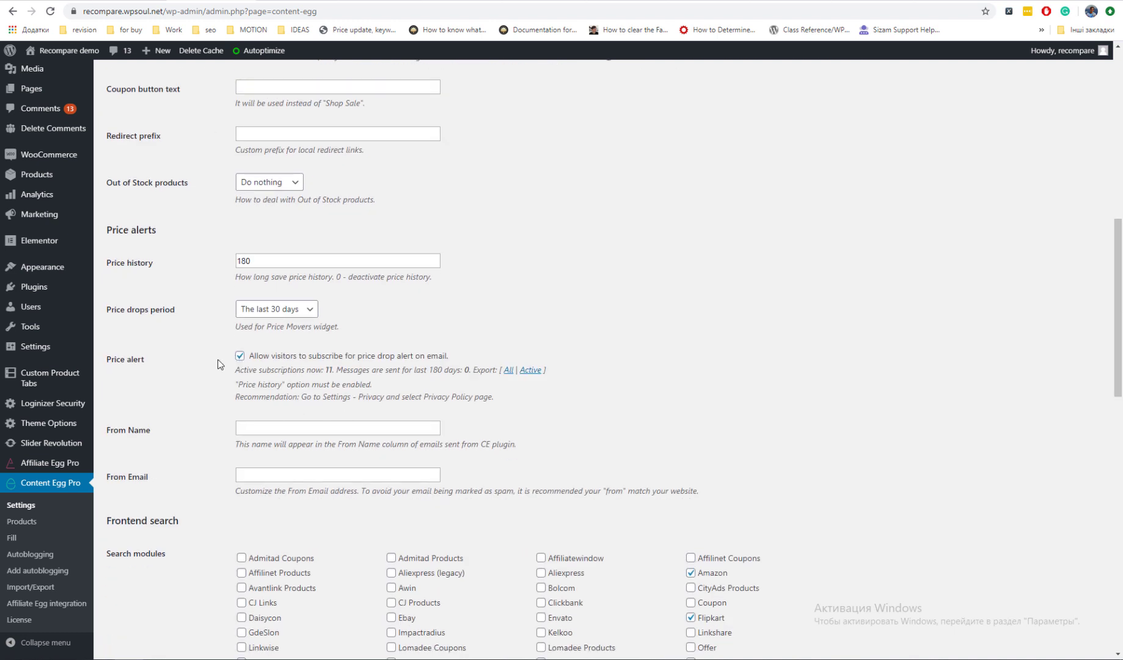
{"action": "scroll", "coordinate": [220, 364], "scroll_direction": "down", "scroll_amount": 6}
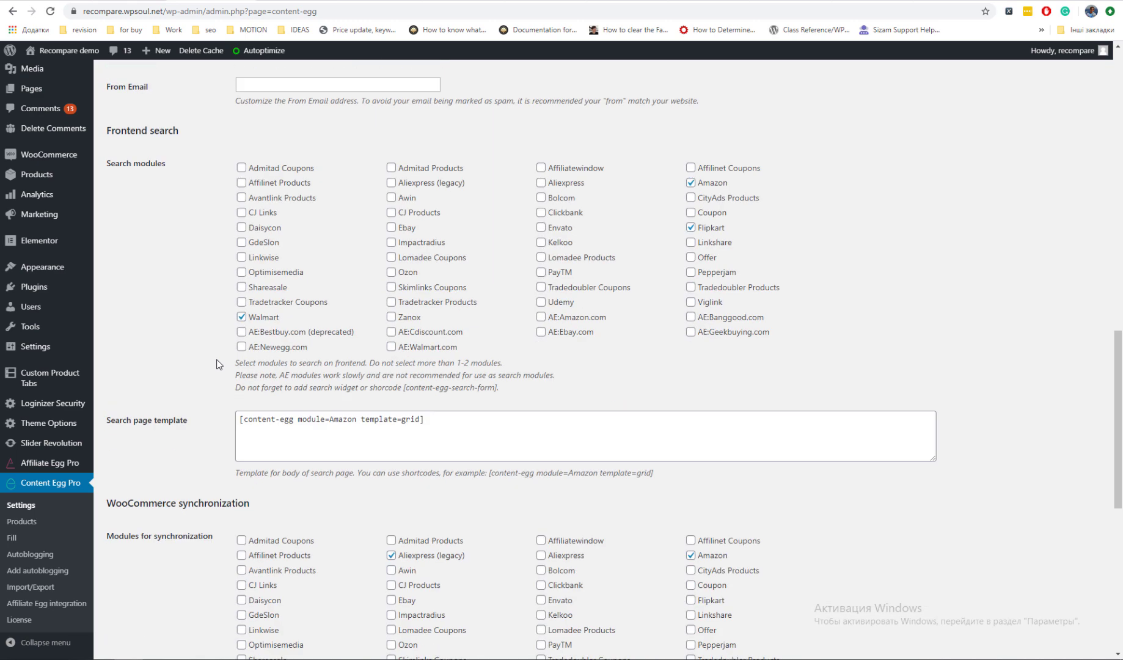
{"action": "scroll", "coordinate": [218, 364], "scroll_direction": "down", "scroll_amount": 6}
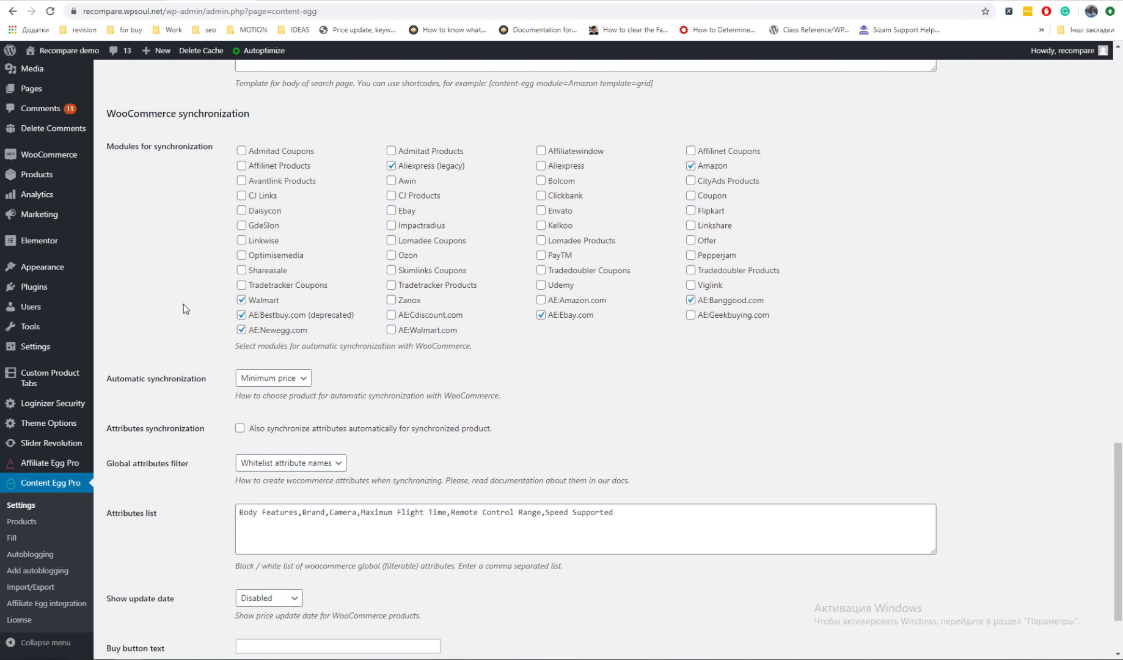
{"action": "scroll", "coordinate": [183, 304], "scroll_direction": "down", "scroll_amount": 2}
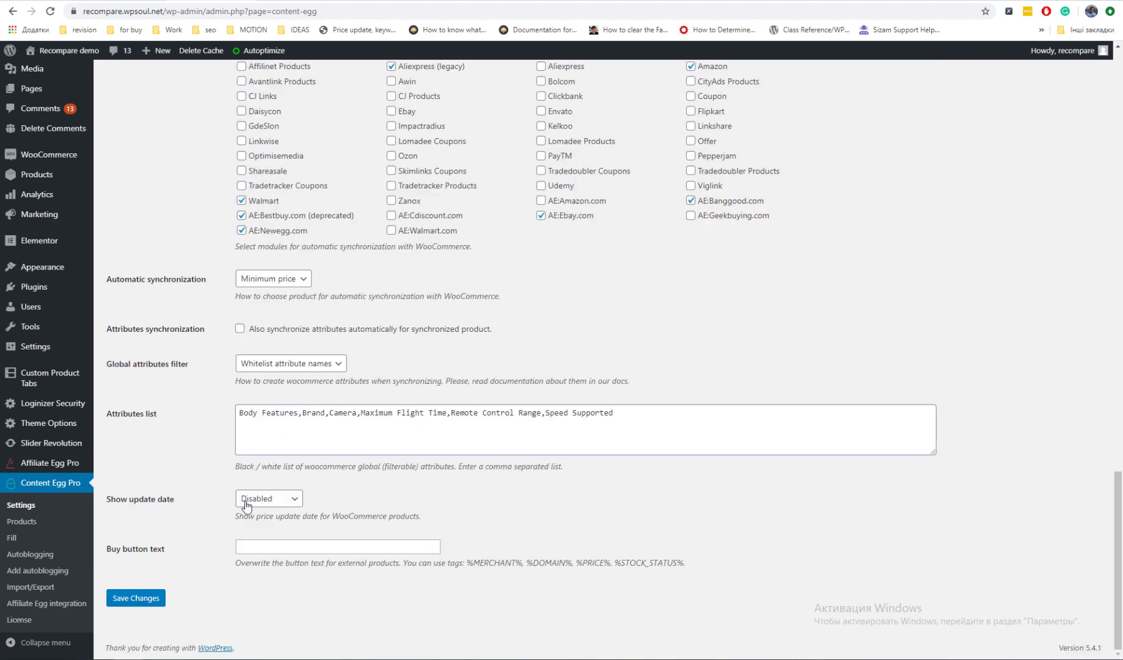
{"action": "scroll", "coordinate": [157, 552], "scroll_direction": "up", "scroll_amount": 20}
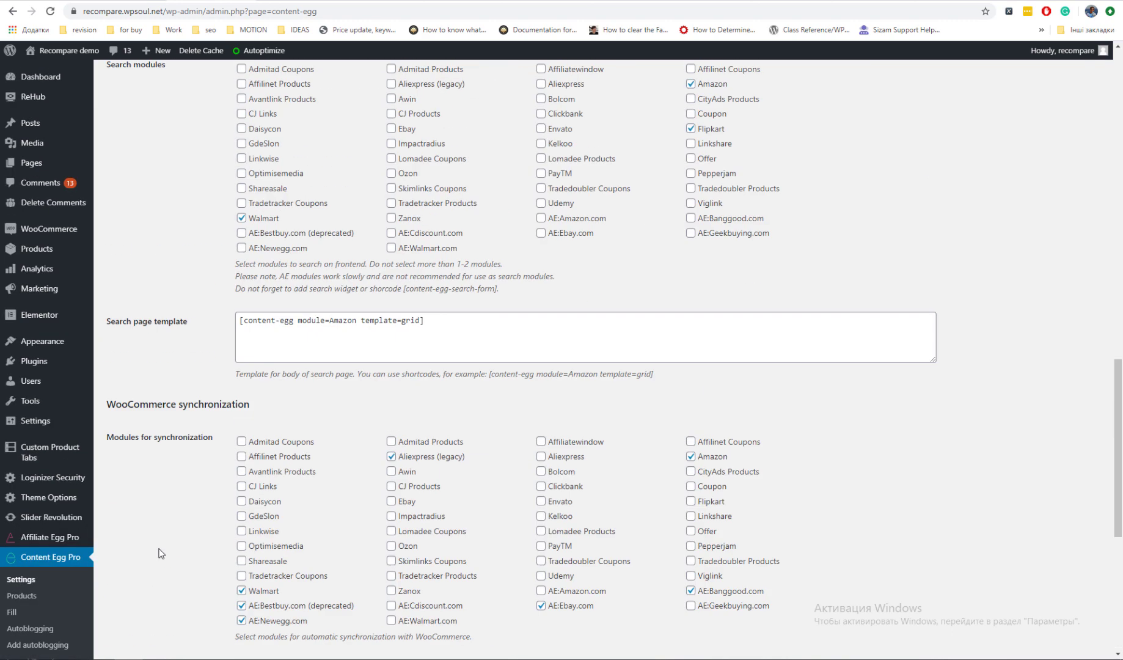
{"action": "scroll", "coordinate": [161, 550], "scroll_direction": "up", "scroll_amount": 5}
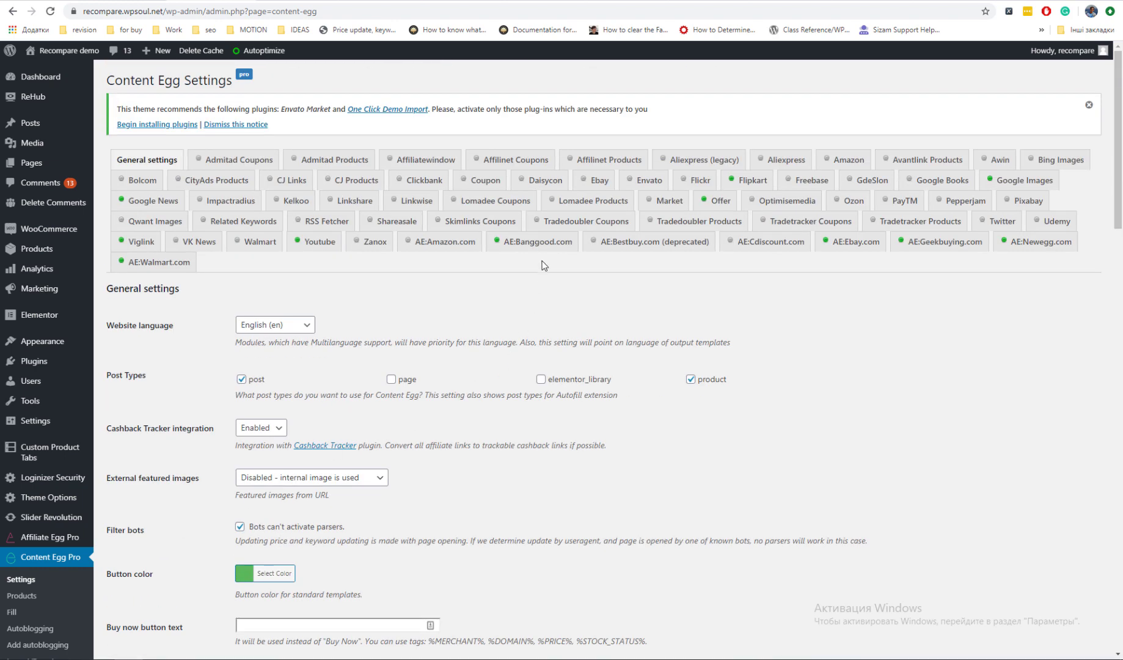
Show the AE:Banggood.com module tab and look through its options.
{"action": "left_click", "coordinate": [545, 250]}
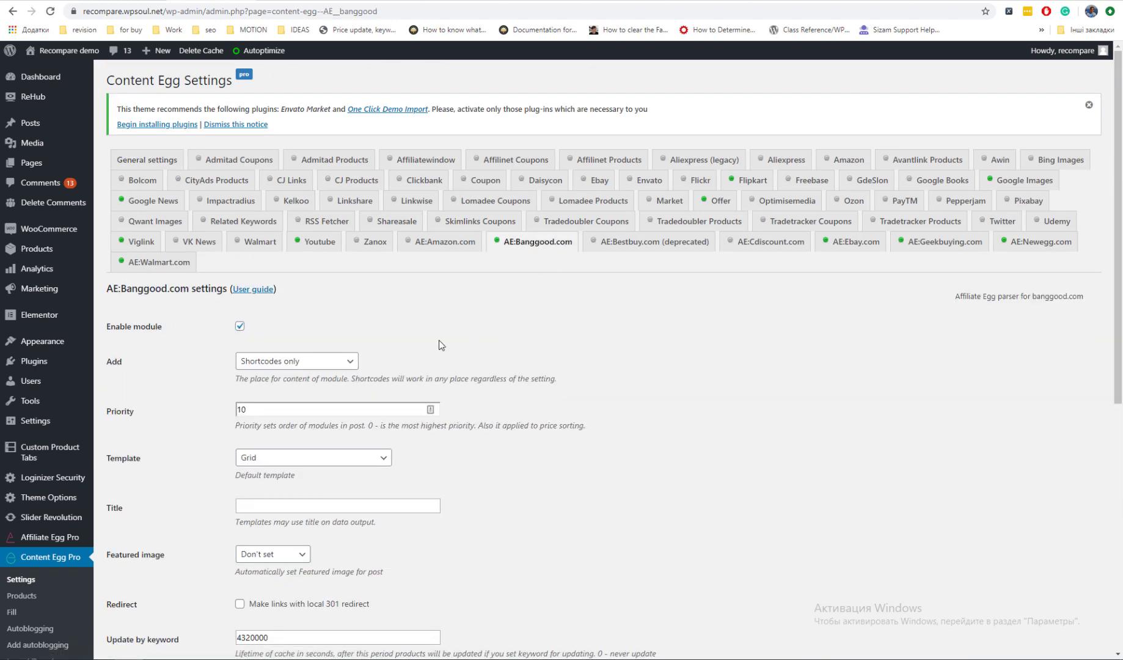
{"action": "scroll", "coordinate": [438, 339], "scroll_direction": "down", "scroll_amount": 3}
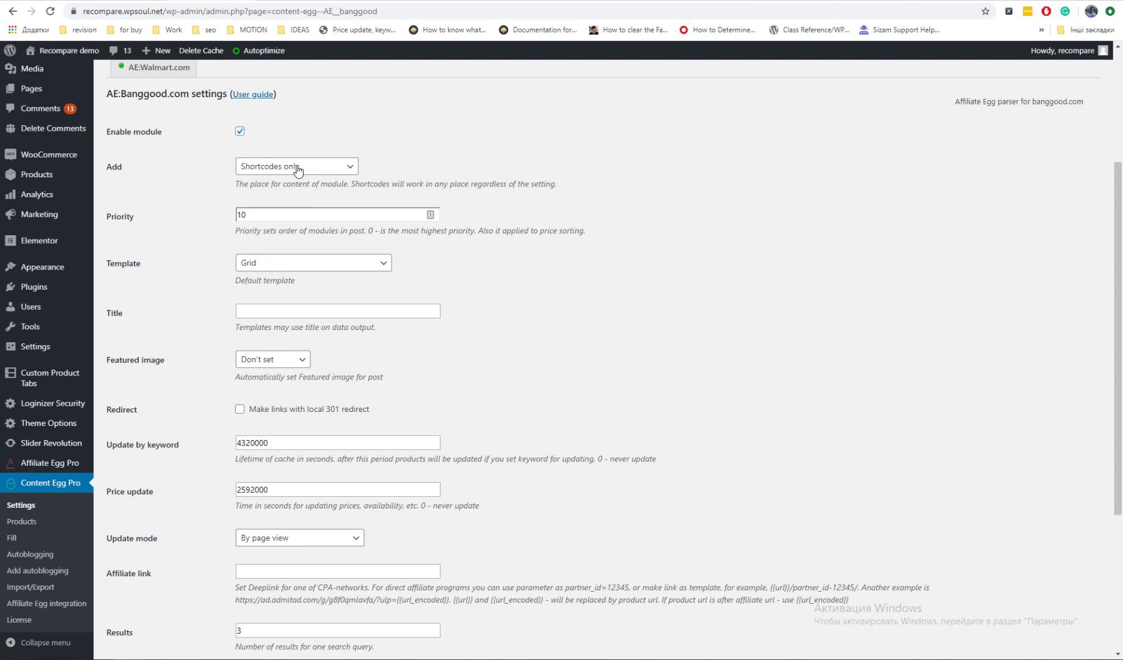
{"action": "scroll", "coordinate": [428, 317], "scroll_direction": "down", "scroll_amount": 3}
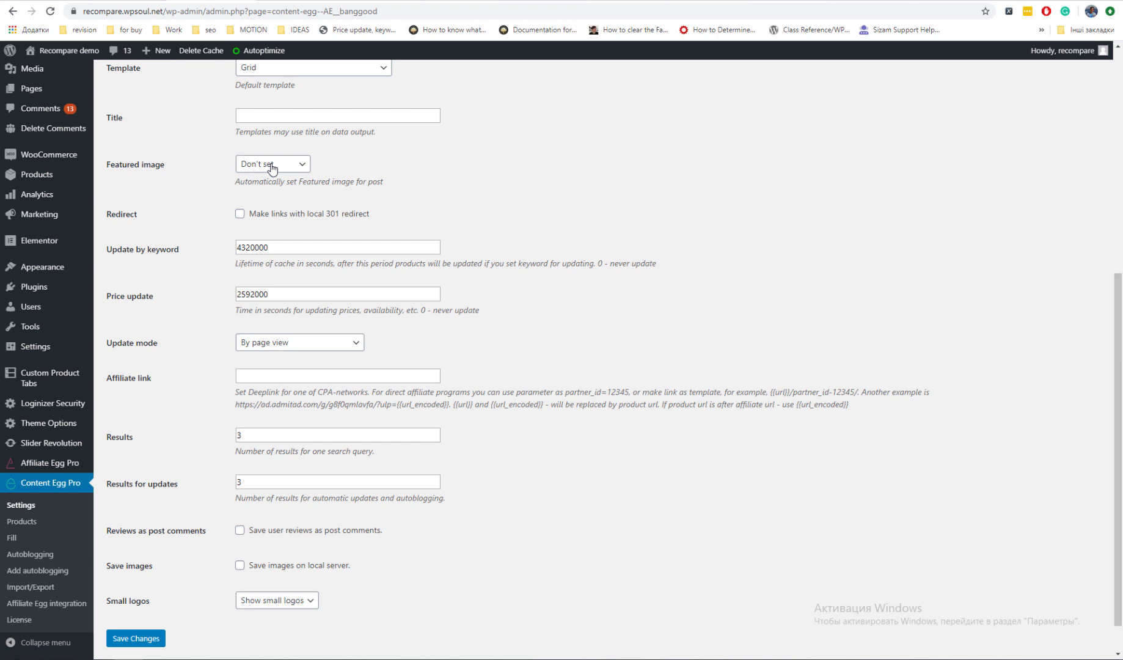
{"action": "scroll", "coordinate": [449, 292], "scroll_direction": "down", "scroll_amount": 1}
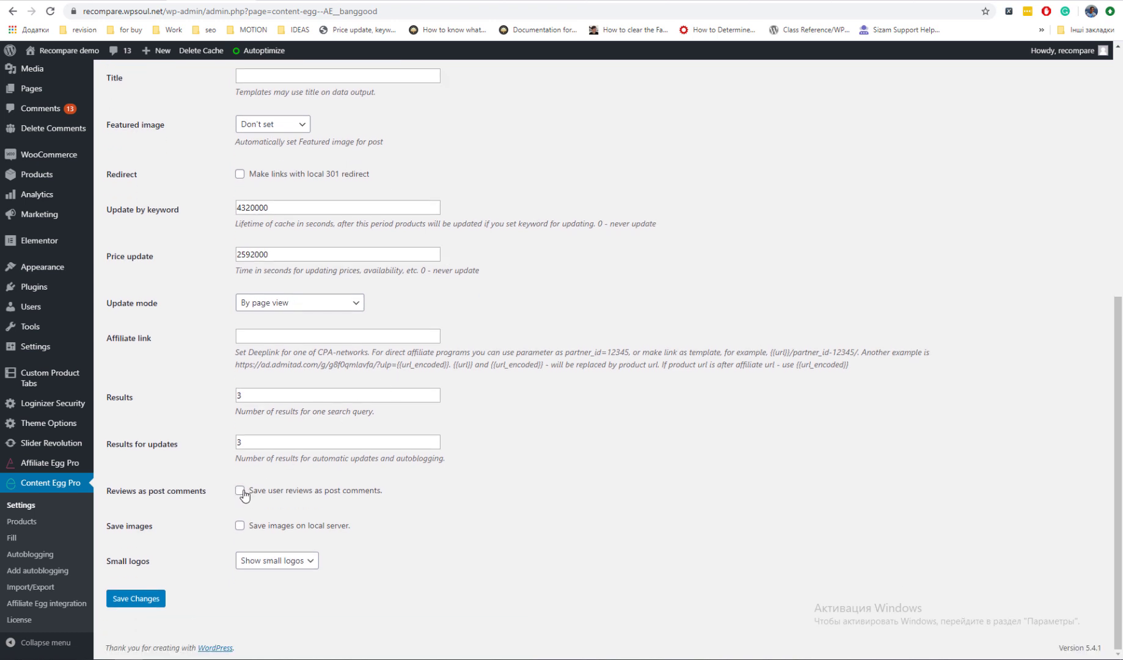
{"action": "scroll", "coordinate": [521, 464], "scroll_direction": "up", "scroll_amount": 7}
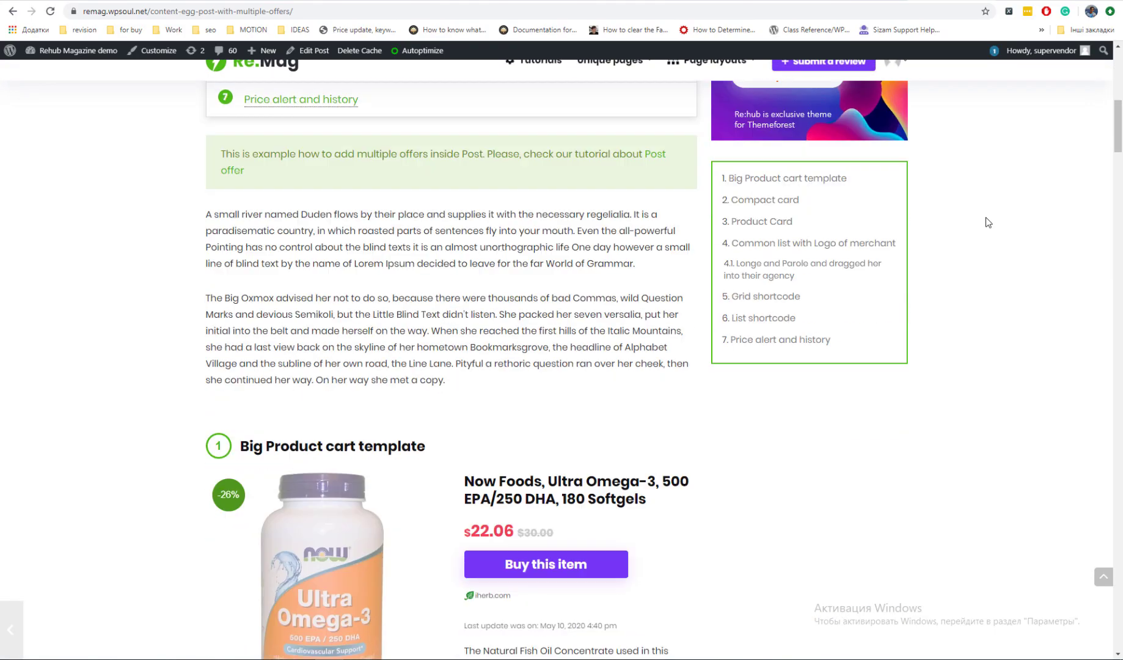
Scroll the multiple-offers demo post from the big product card down to price history.
{"action": "scroll", "coordinate": [987, 222], "scroll_direction": "down", "scroll_amount": 15}
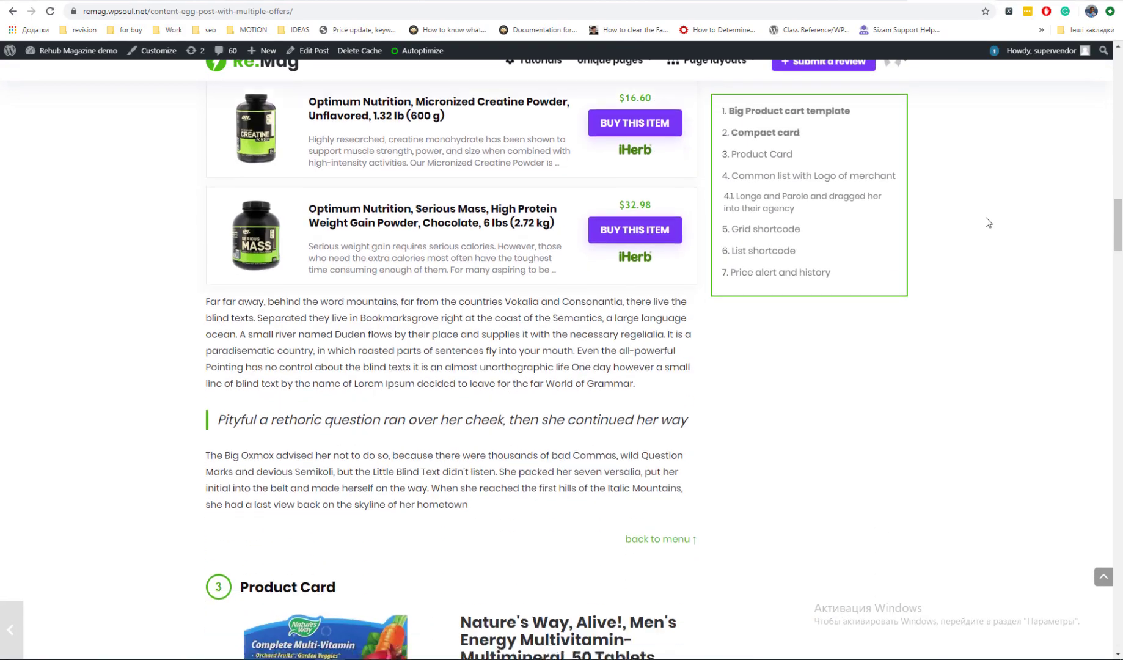
{"action": "scroll", "coordinate": [988, 222], "scroll_direction": "down", "scroll_amount": 15}
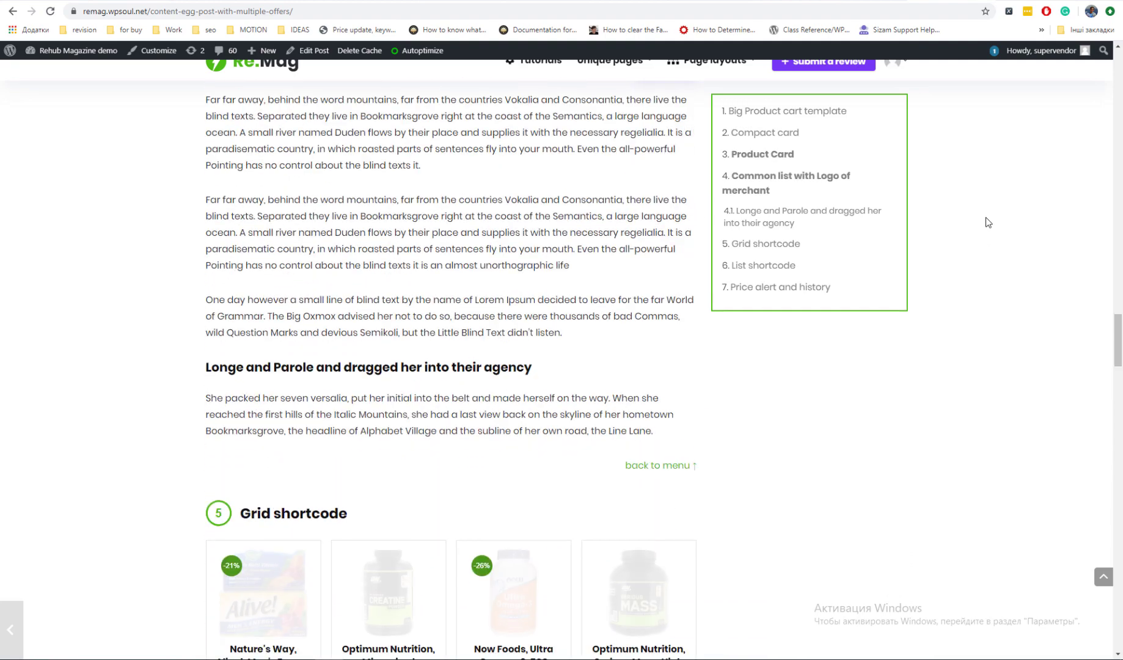
{"action": "scroll", "coordinate": [988, 221], "scroll_direction": "down", "scroll_amount": 15}
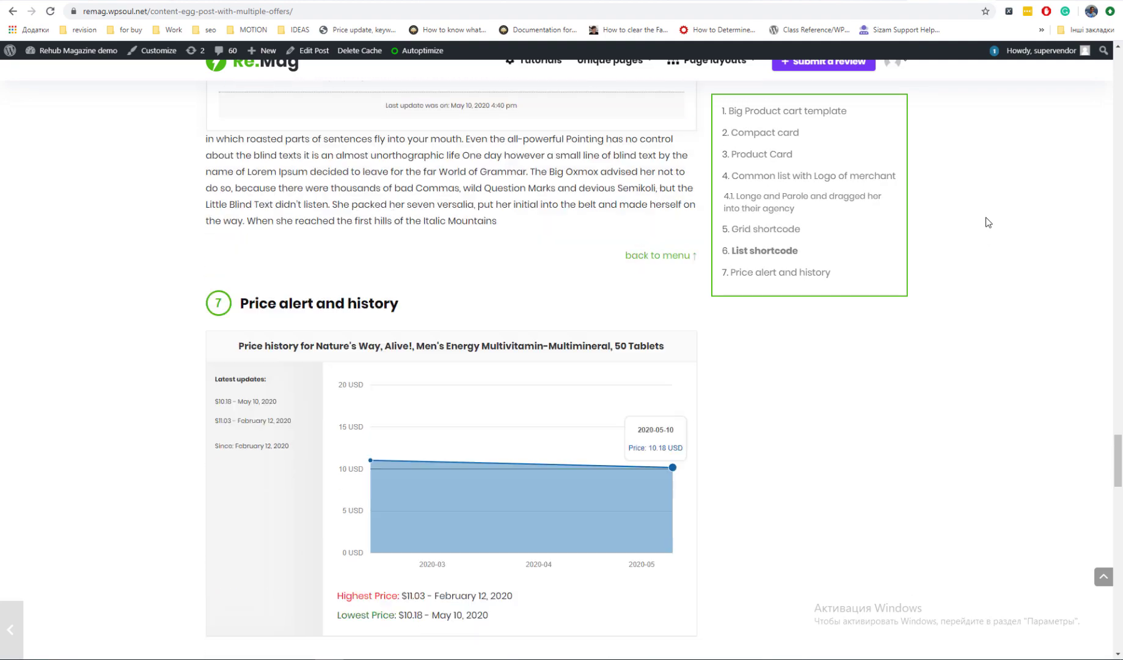
{"action": "scroll", "coordinate": [987, 222], "scroll_direction": "down", "scroll_amount": 8}
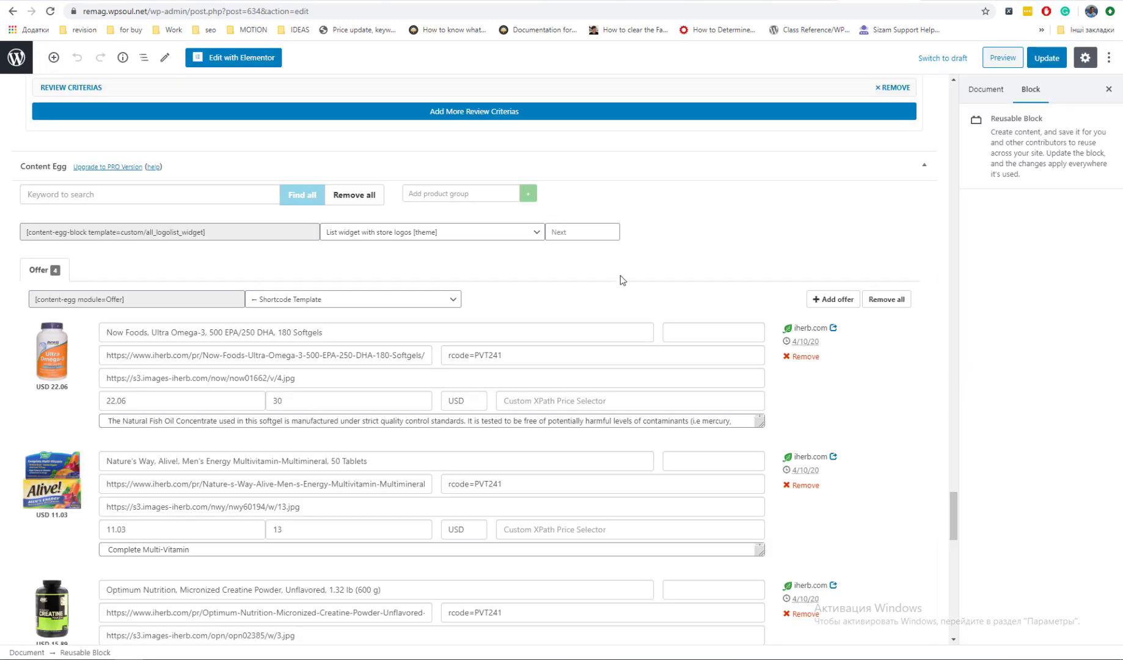
{"action": "scroll", "coordinate": [163, 368], "scroll_direction": "down", "scroll_amount": 3}
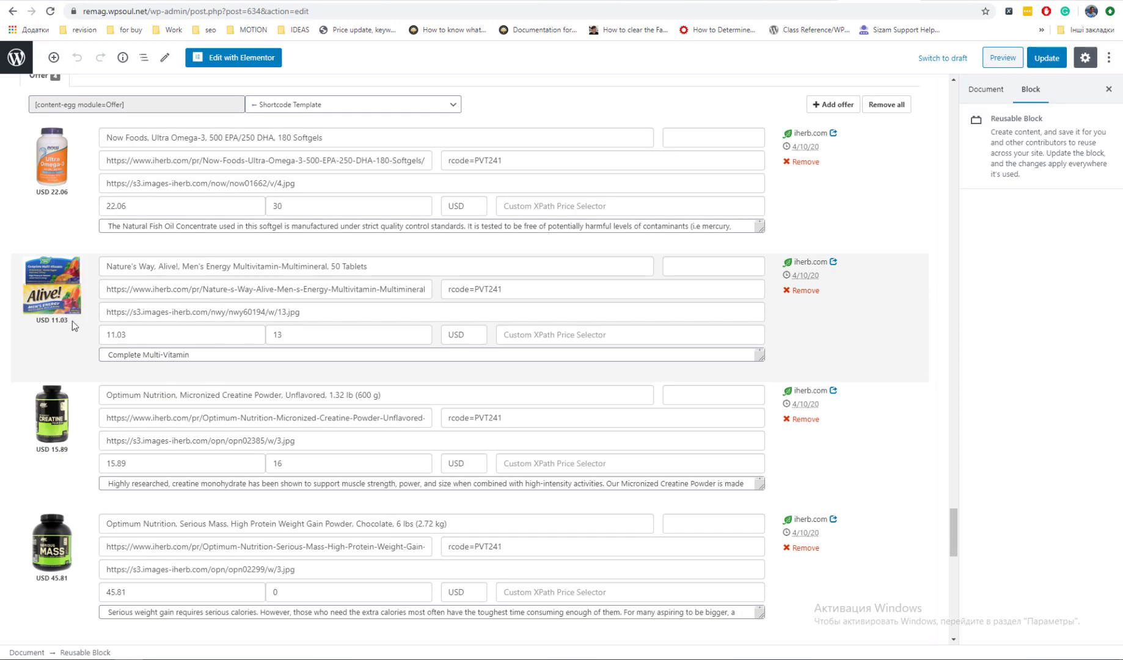
{"action": "scroll", "coordinate": [212, 431], "scroll_direction": "down", "scroll_amount": 3}
Choose Big product card [theme] as the Offer shortcode template and select the generated shortcode.
{"action": "scroll", "coordinate": [212, 431], "scroll_direction": "up", "scroll_amount": 6}
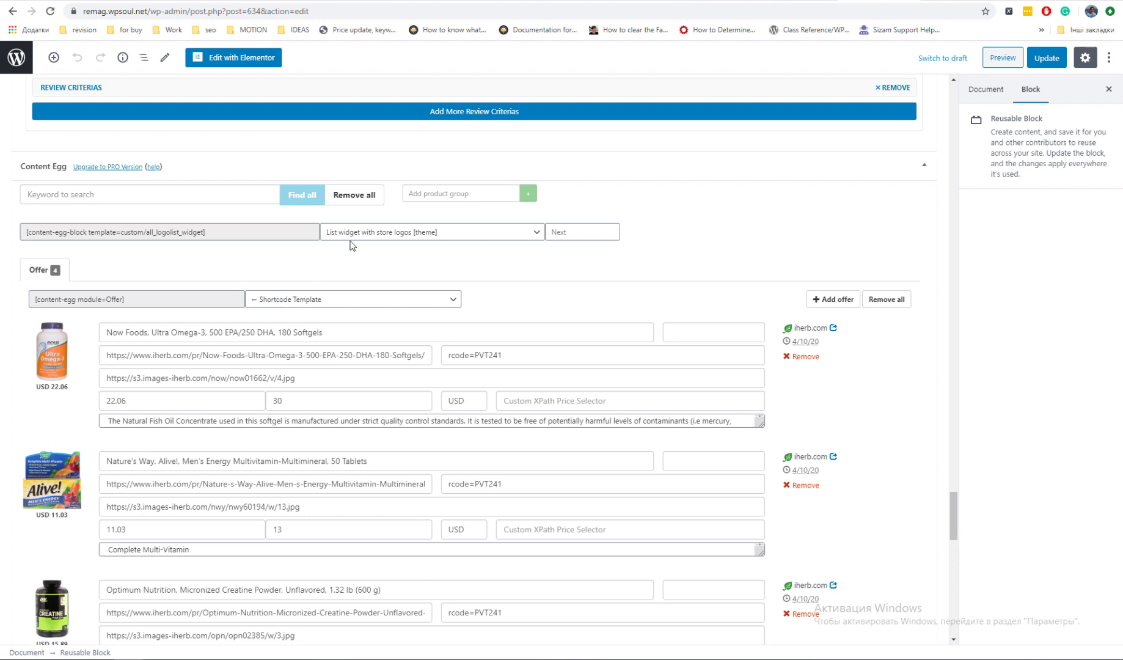
{"action": "left_click", "coordinate": [299, 304]}
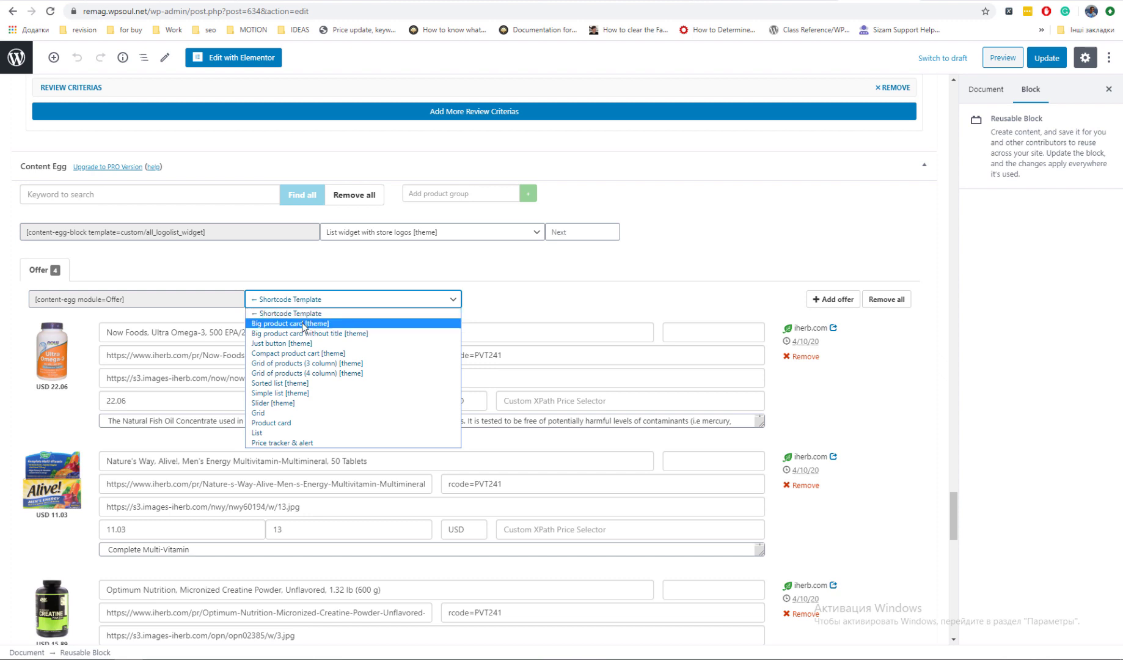
{"action": "left_click", "coordinate": [301, 323]}
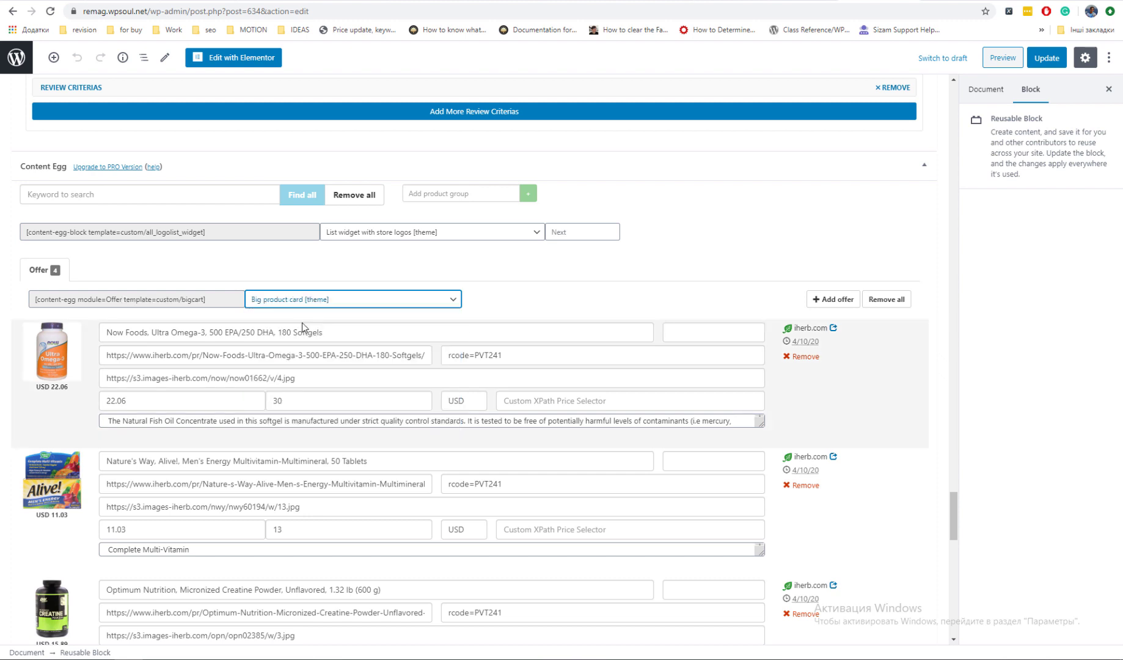
{"action": "left_click", "coordinate": [203, 304]}
{"action": "key", "text": "ctrl+c"}
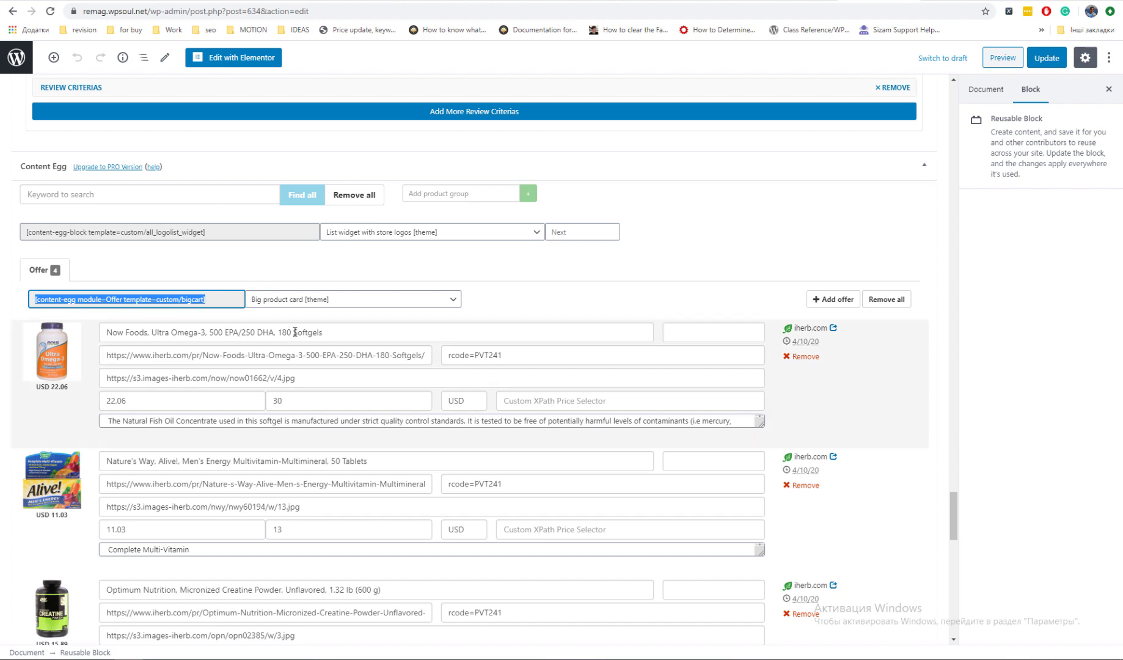
Add a Shortcode block with [content-egg module=Offer template=custom/bigcart] after the notice and update the post.
{"action": "scroll", "coordinate": [295, 332], "scroll_direction": "up", "scroll_amount": 15}
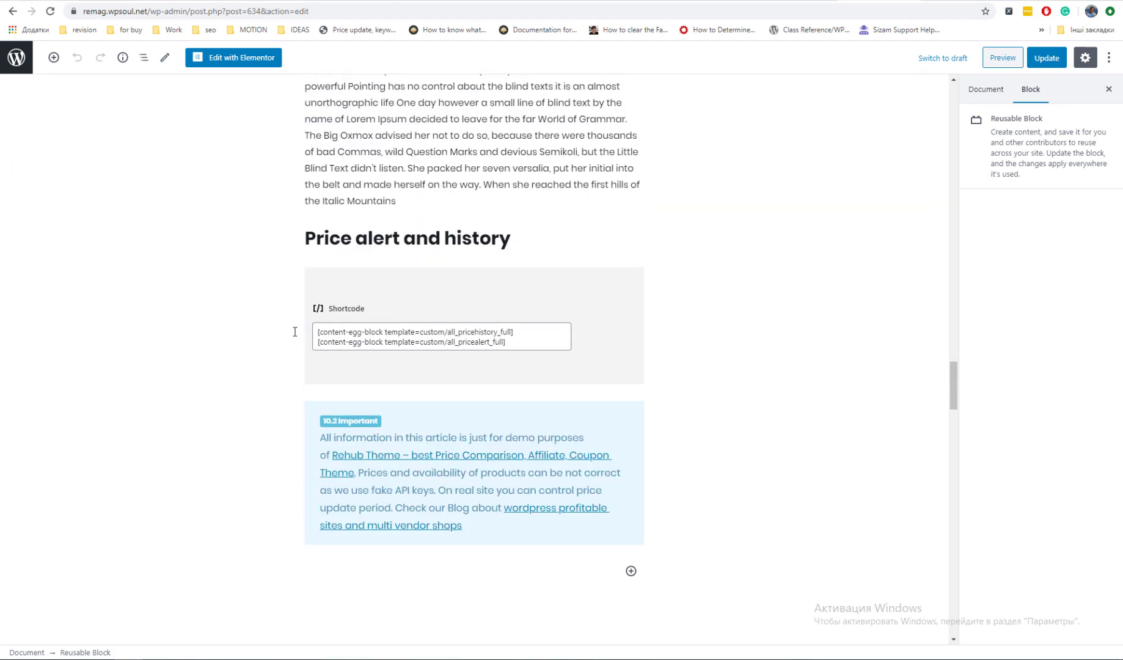
{"action": "scroll", "coordinate": [294, 332], "scroll_direction": "down", "scroll_amount": 3}
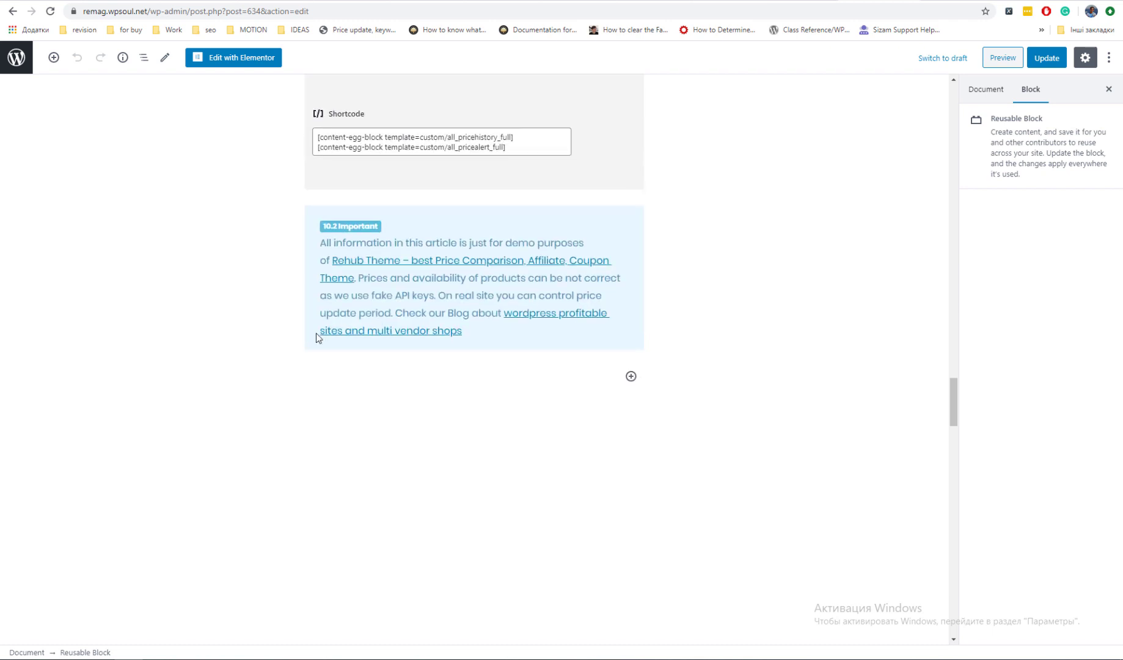
{"action": "left_click", "coordinate": [630, 377]}
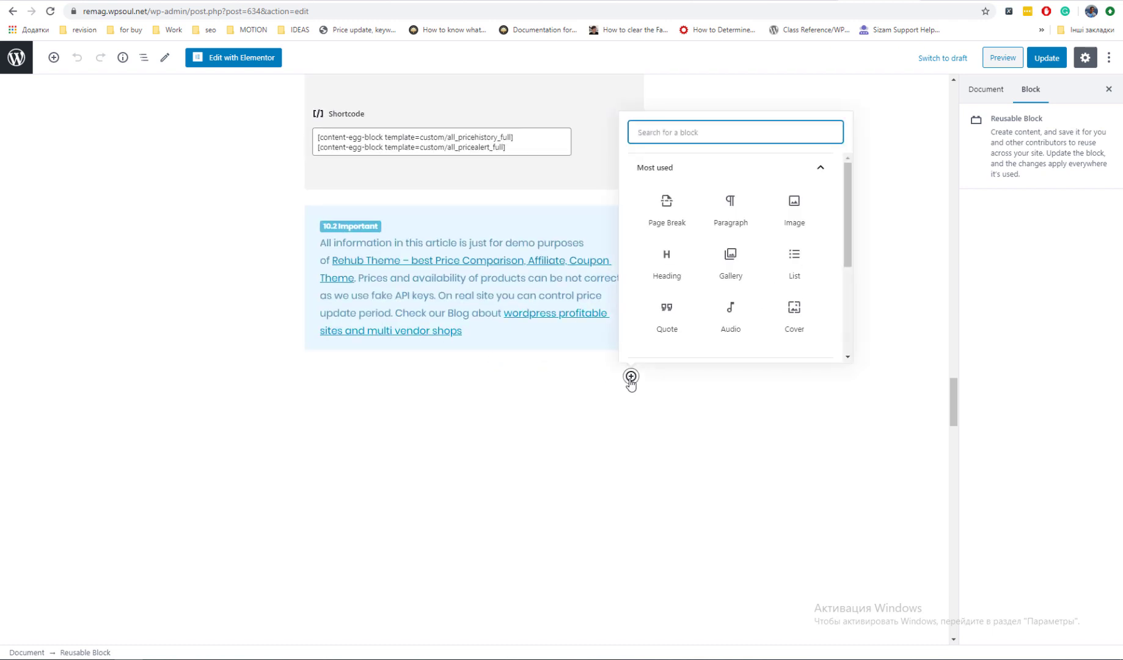
{"action": "type", "text": "sh"}
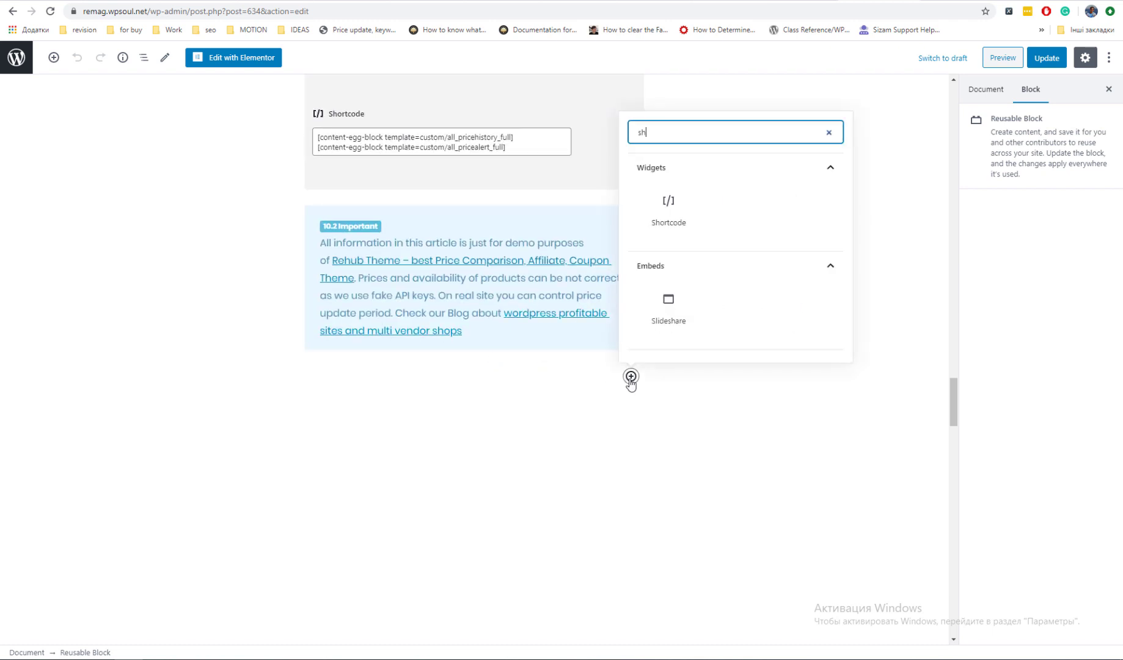
{"action": "left_click", "coordinate": [669, 209]}
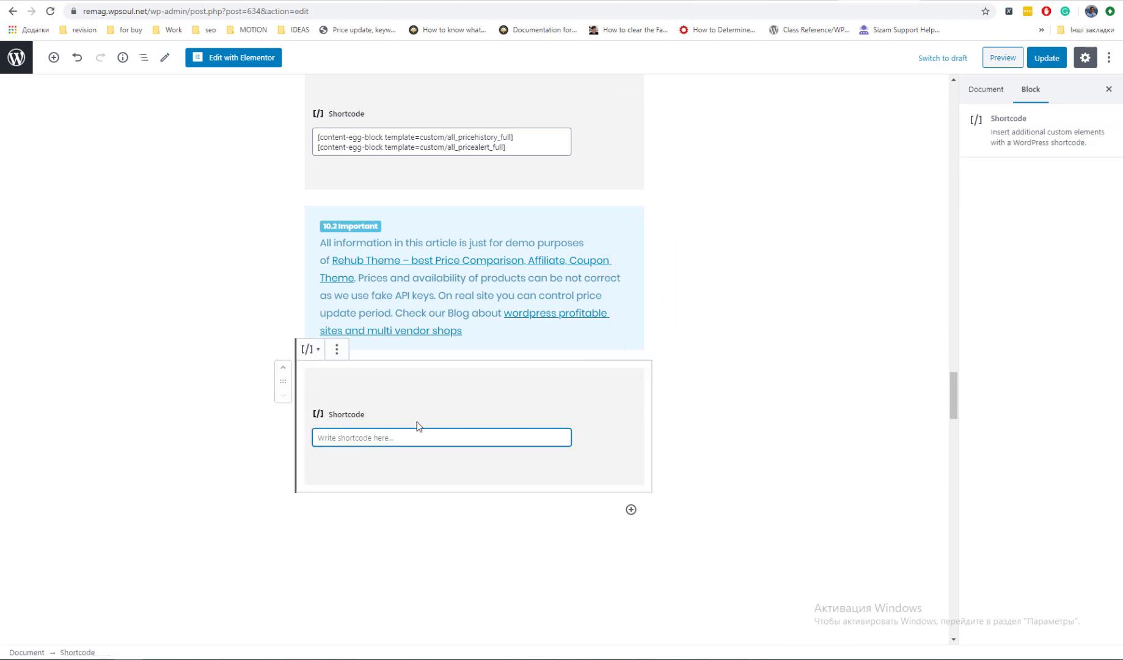
{"action": "key", "text": "ctrl+v"}
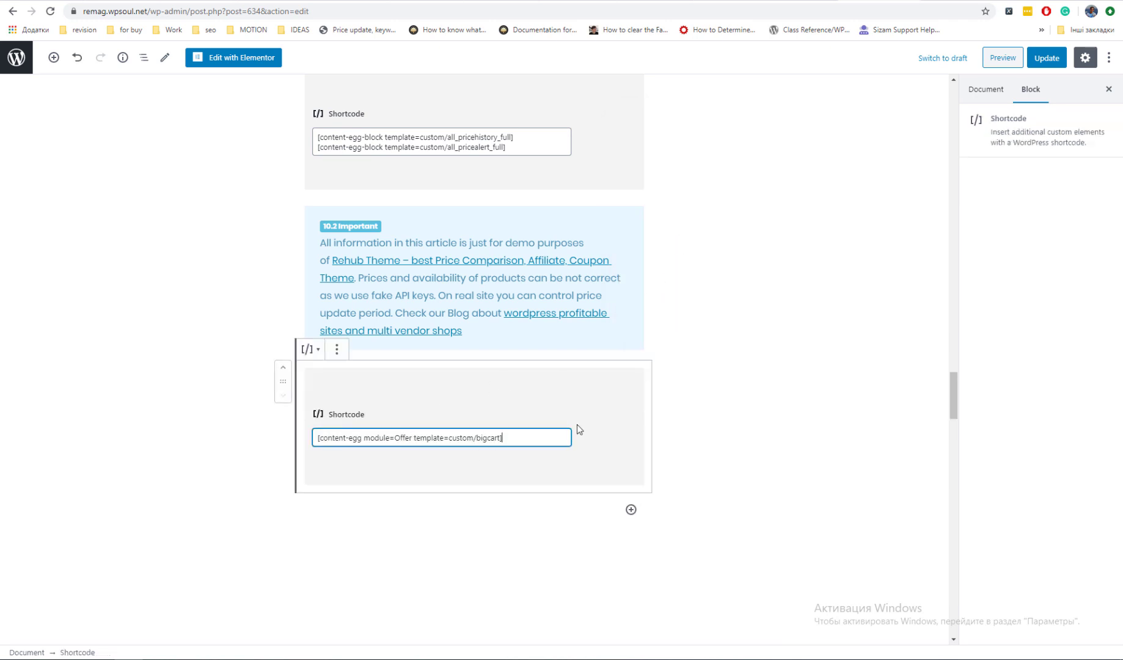
{"action": "left_click", "coordinate": [1046, 60]}
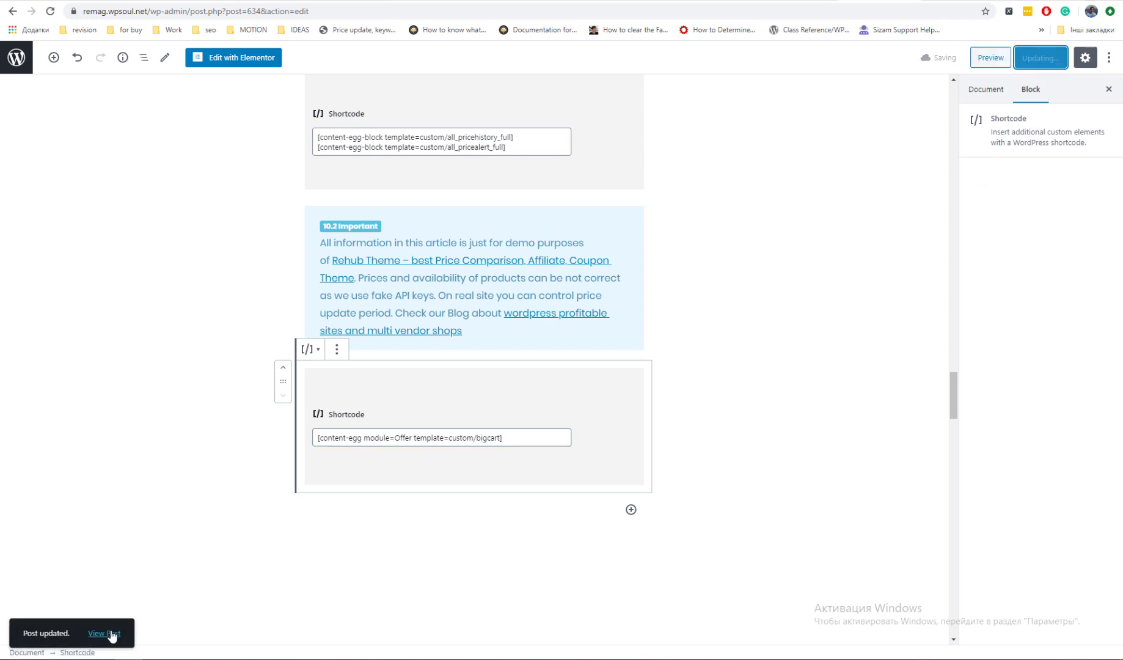
Open the updated post in a new tab and check its big offer cards.
{"action": "right_click", "coordinate": [112, 635]}
{"action": "left_click", "coordinate": [171, 488]}
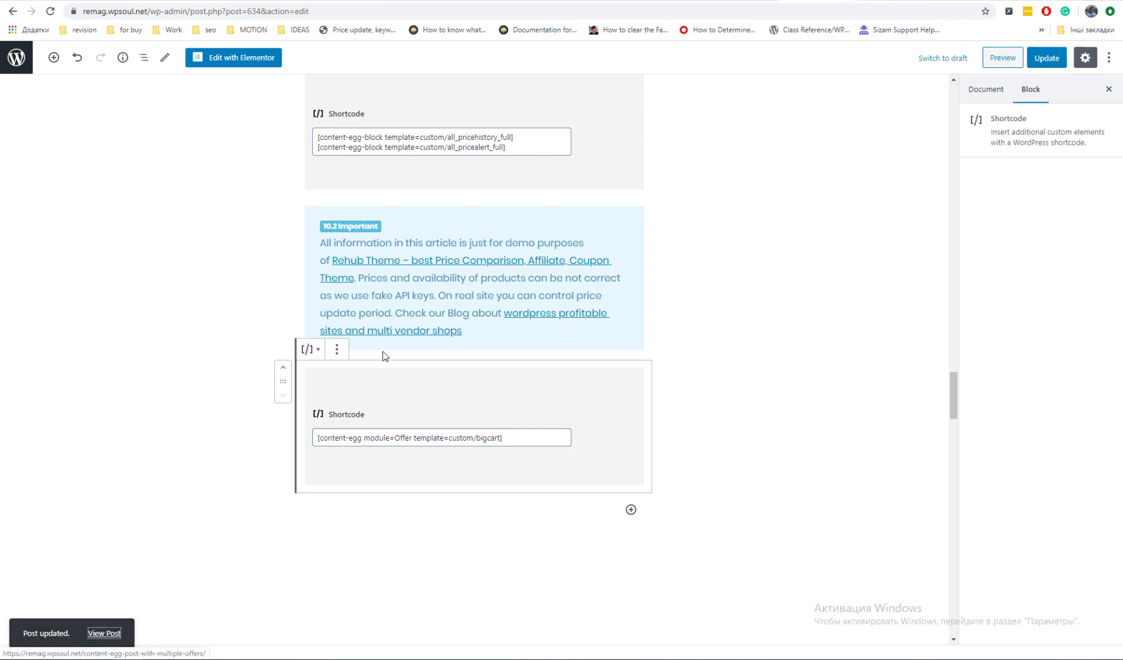
{"action": "left_click", "coordinate": [882, 4]}
{"action": "scroll", "coordinate": [447, 427], "scroll_direction": "down", "scroll_amount": 15}
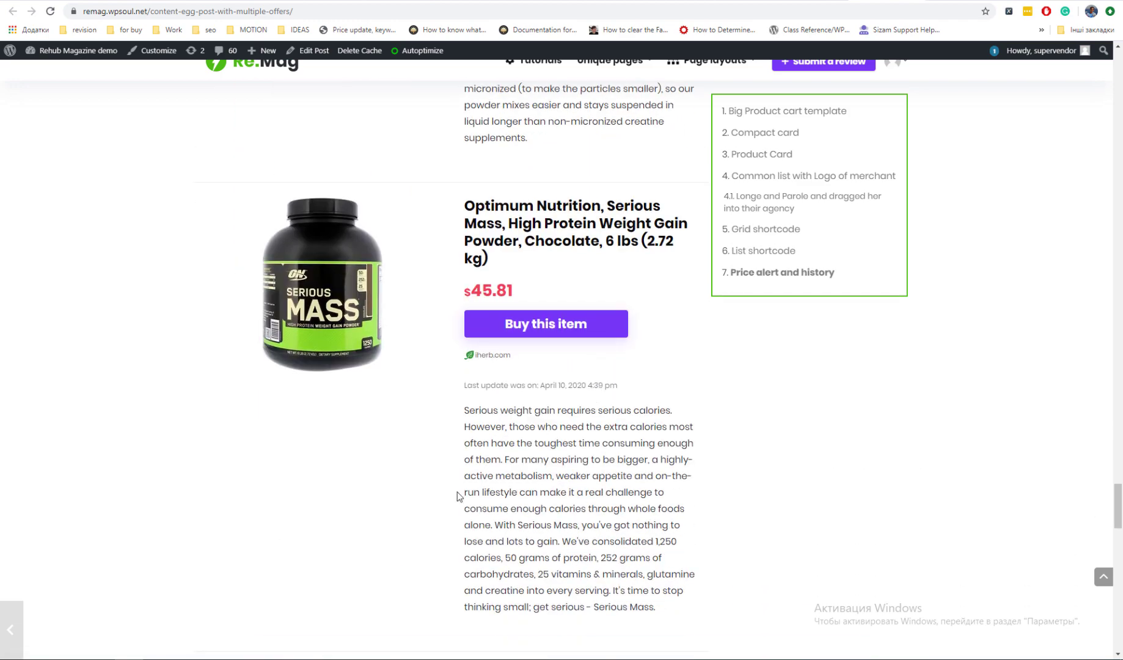
{"action": "scroll", "coordinate": [448, 497], "scroll_direction": "up", "scroll_amount": 20}
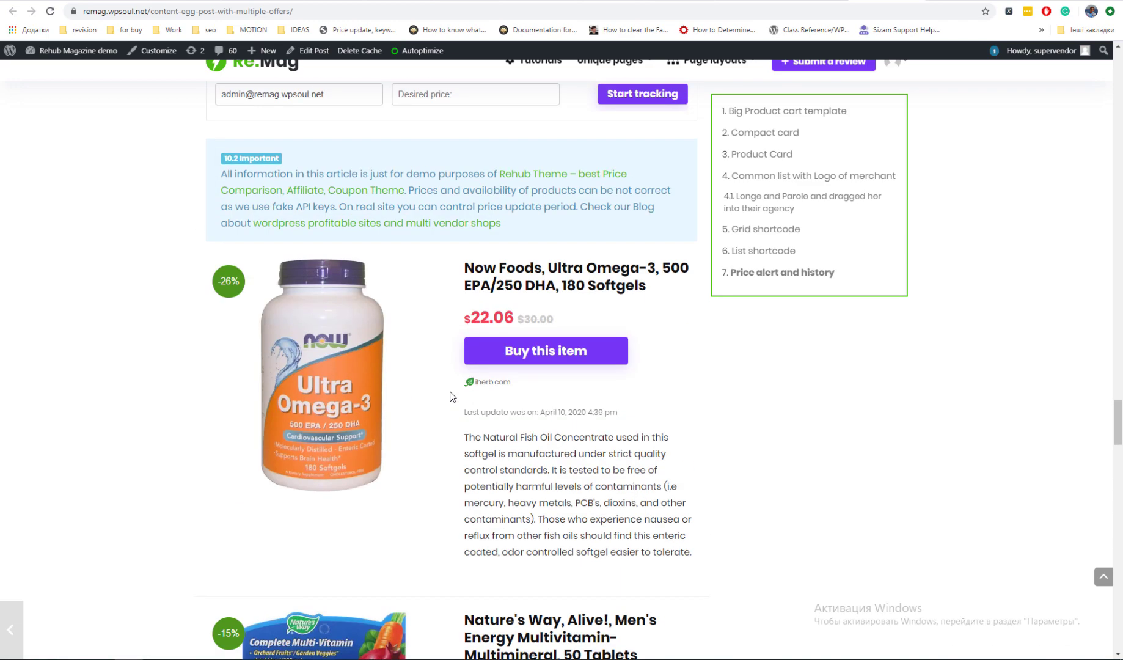
{"action": "left_click", "coordinate": [791, 5]}
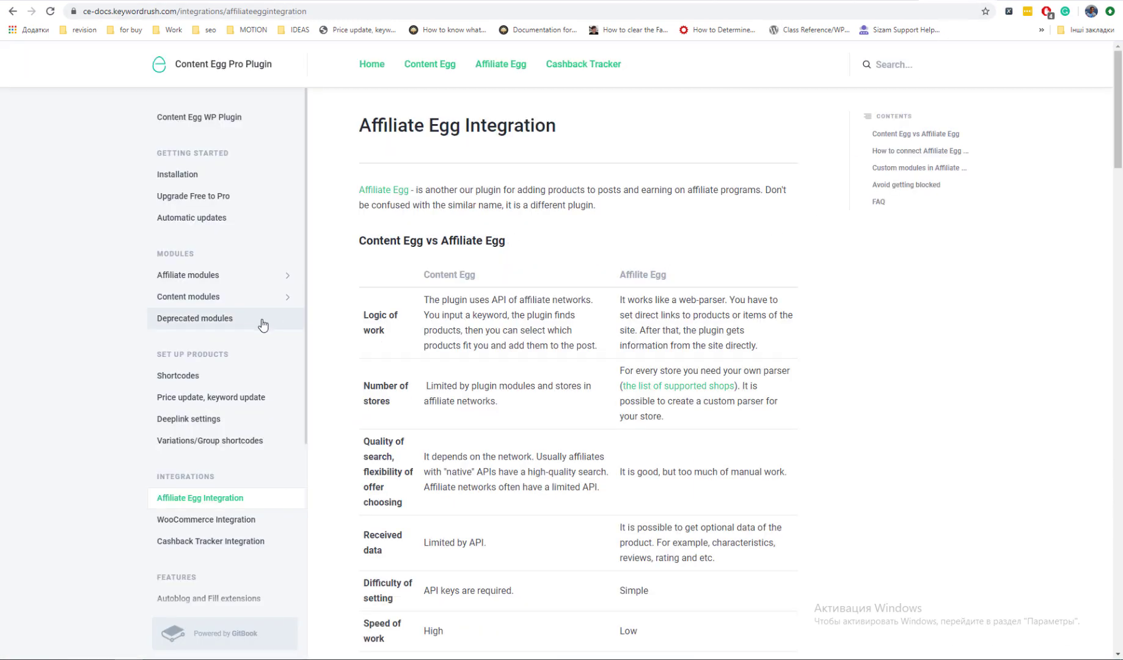
{"action": "left_click", "coordinate": [192, 381]}
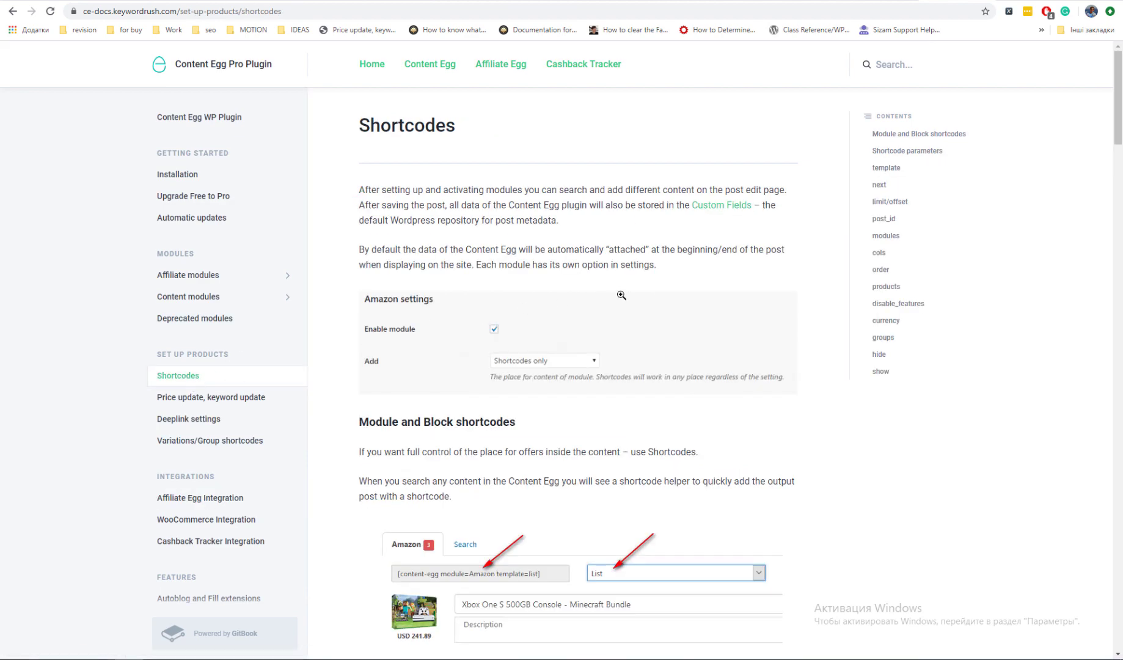
{"action": "scroll", "coordinate": [621, 295], "scroll_direction": "down", "scroll_amount": 3}
{"action": "scroll", "coordinate": [553, 333], "scroll_direction": "down", "scroll_amount": 4}
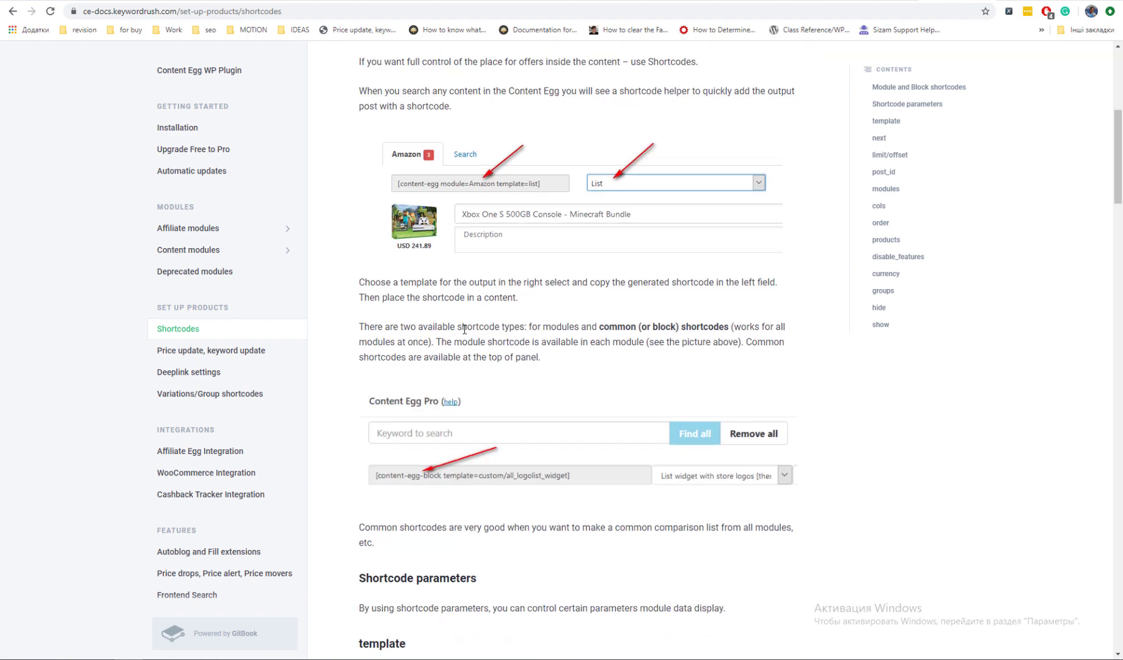
{"action": "scroll", "coordinate": [546, 304], "scroll_direction": "down", "scroll_amount": 2}
{"action": "scroll", "coordinate": [546, 304], "scroll_direction": "down", "scroll_amount": 3}
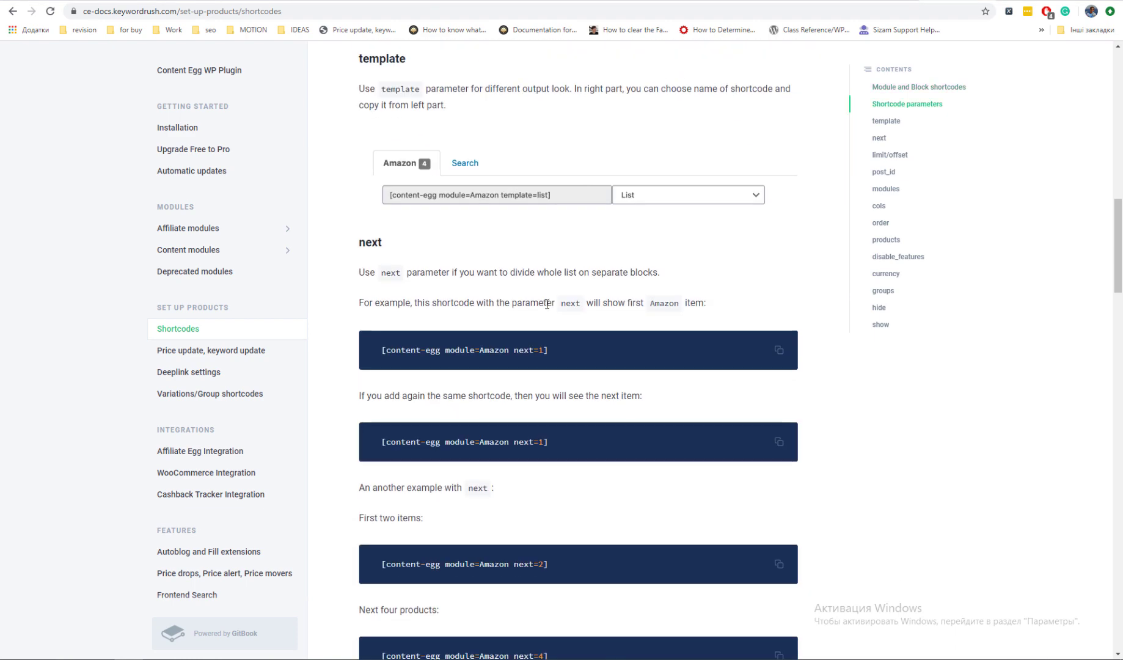
{"action": "scroll", "coordinate": [538, 351], "scroll_direction": "down", "scroll_amount": 6}
{"action": "scroll", "coordinate": [514, 357], "scroll_direction": "down", "scroll_amount": 3}
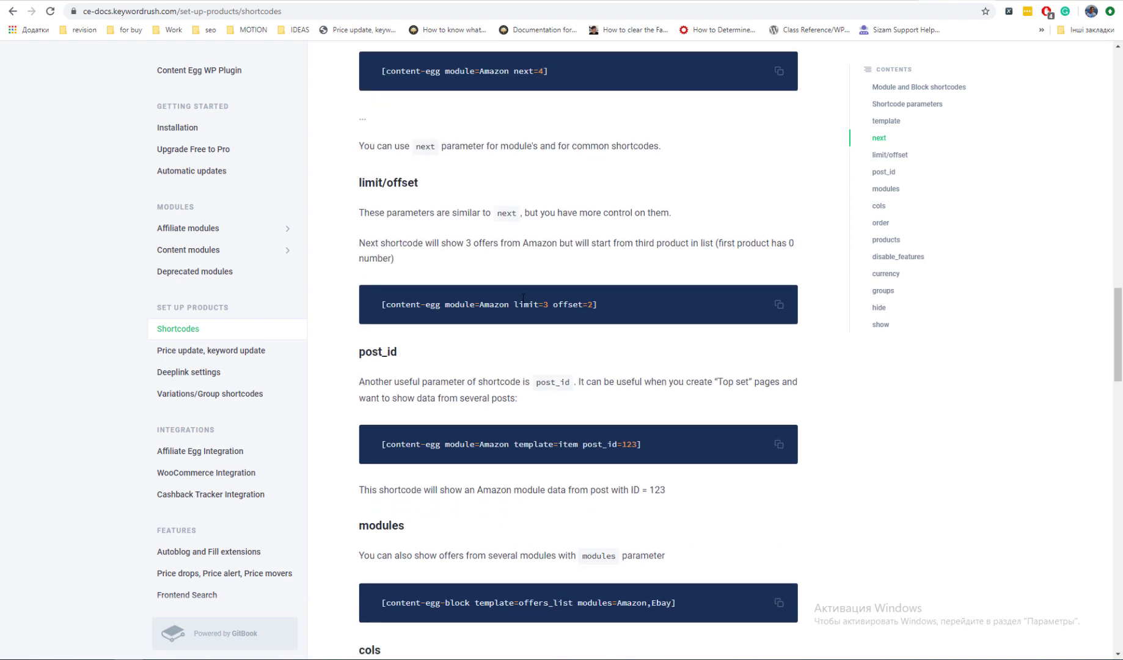
Add limit=1 to the big-card Offer shortcode, update, and reload the live post.
{"action": "left_click", "coordinate": [874, 3]}
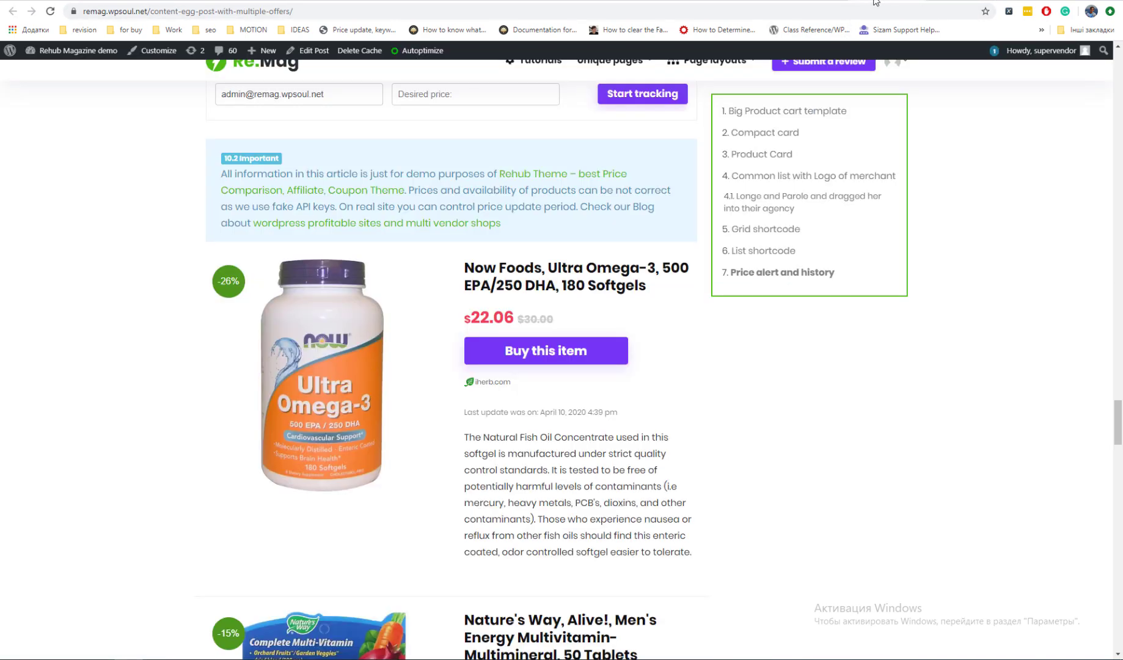
{"action": "left_click", "coordinate": [813, 2]}
{"action": "left_click", "coordinate": [501, 242]}
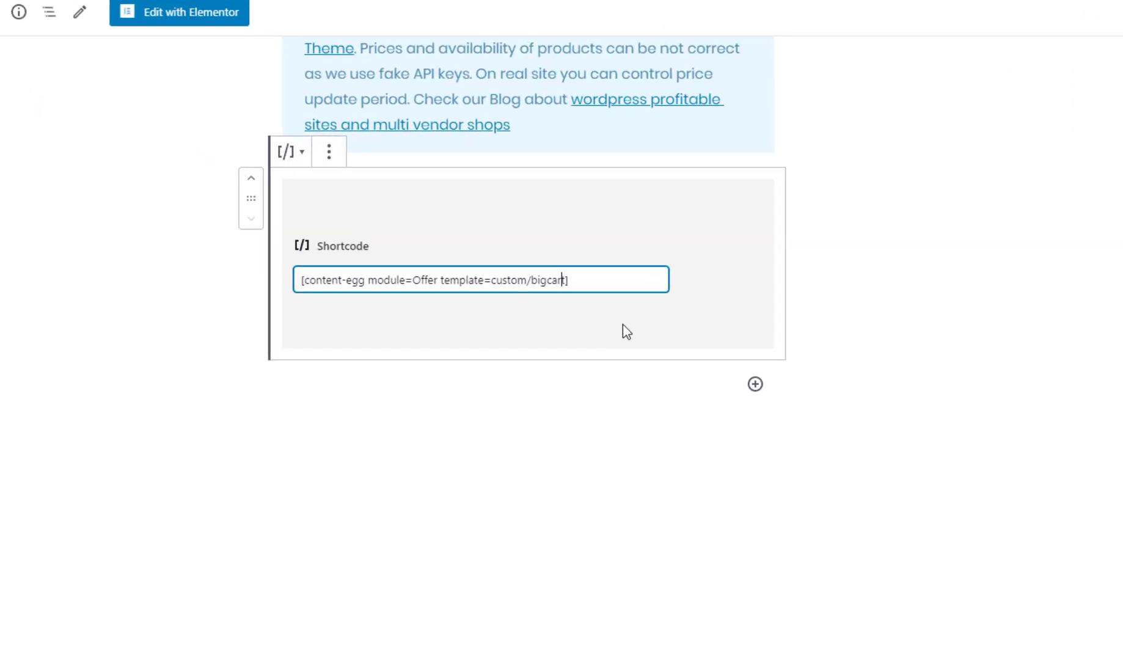
{"action": "type", "text": "limit=1"}
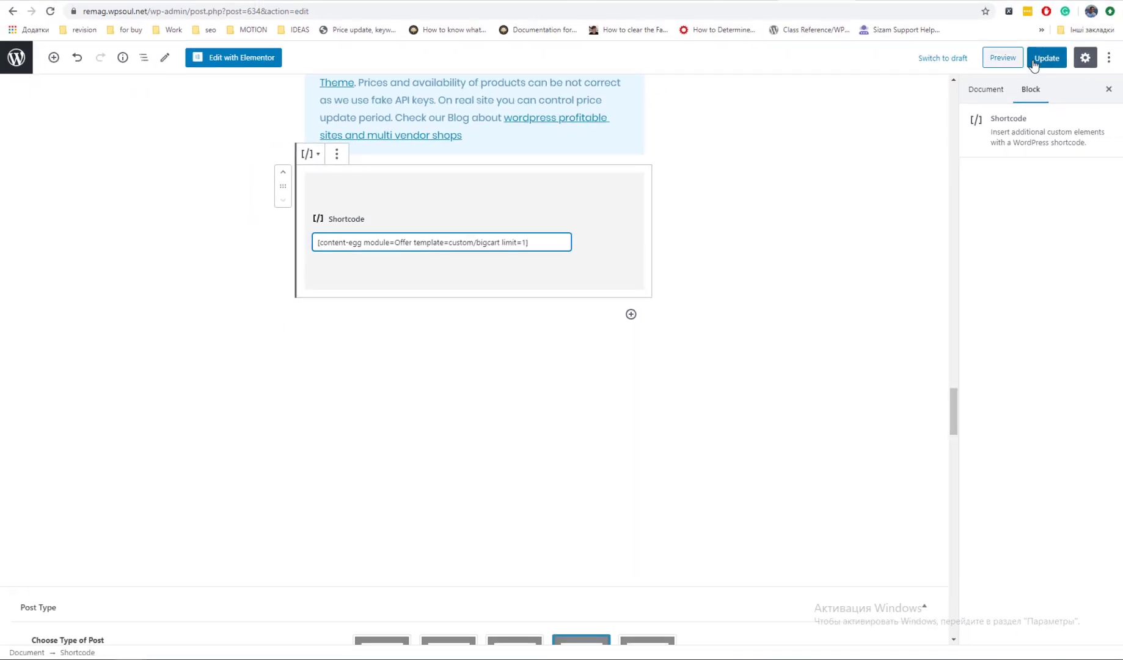
{"action": "left_click", "coordinate": [1045, 57]}
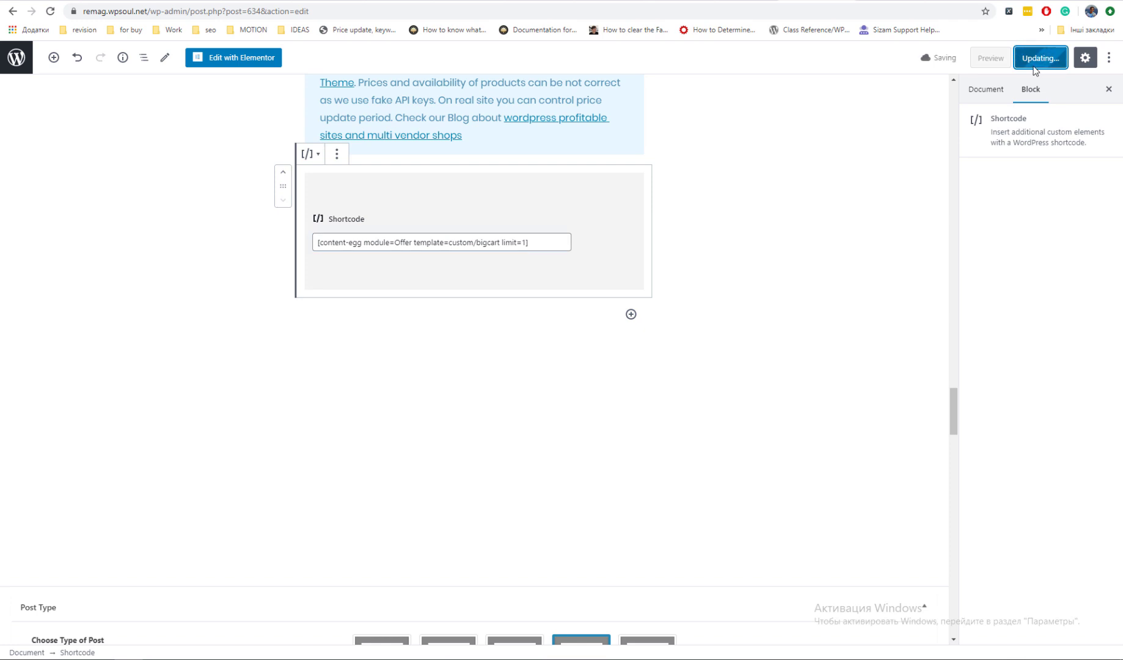
{"action": "key", "text": "ctrl+Tab"}
{"action": "key", "text": "F5"}
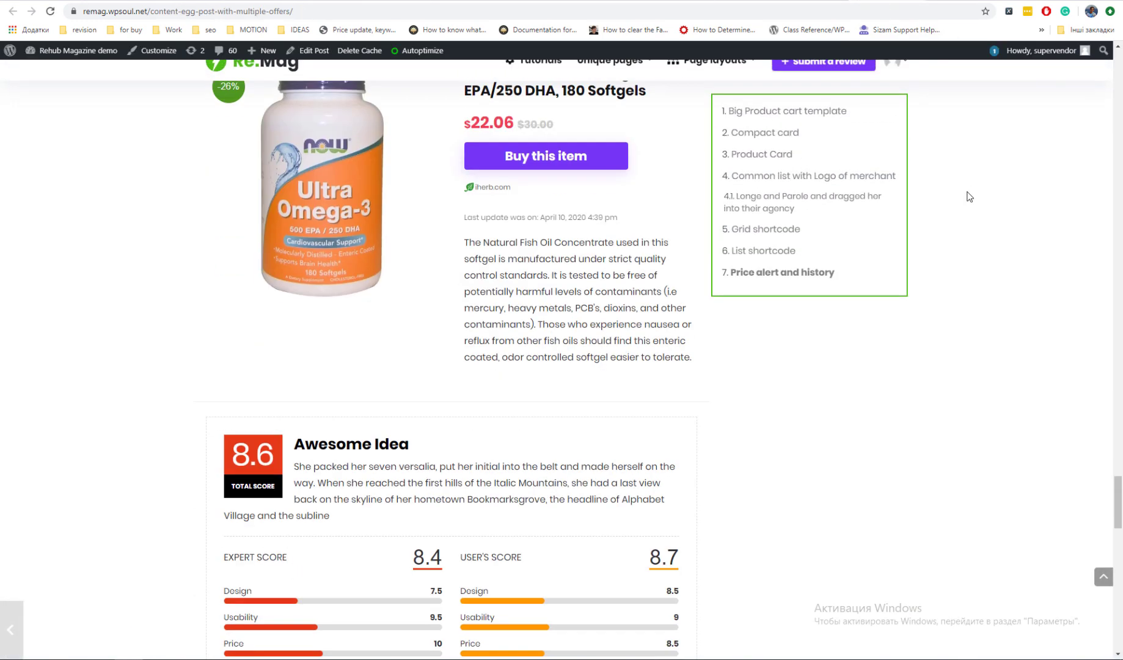
{"action": "scroll", "coordinate": [483, 295], "scroll_direction": "up", "scroll_amount": 3}
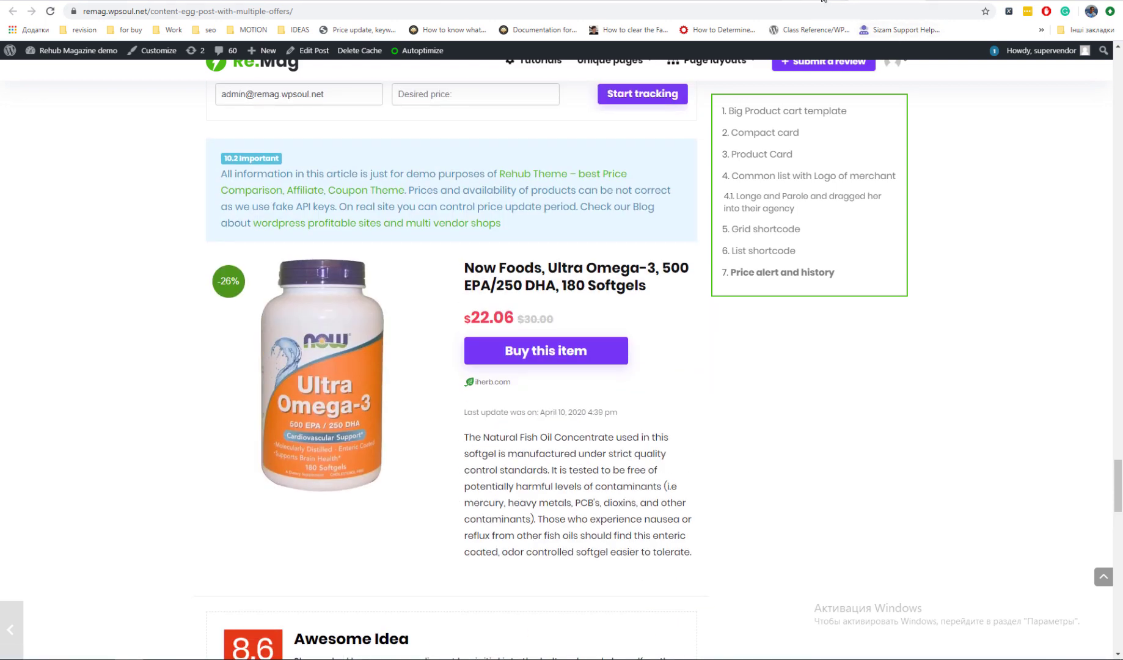
Add offset=1 to skip Omega-3, update, and reload so the Alive! card shows.
{"action": "key", "text": "ctrl+shift+Tab"}
{"action": "left_click", "coordinate": [528, 242]}
{"action": "type", "text": "of"}
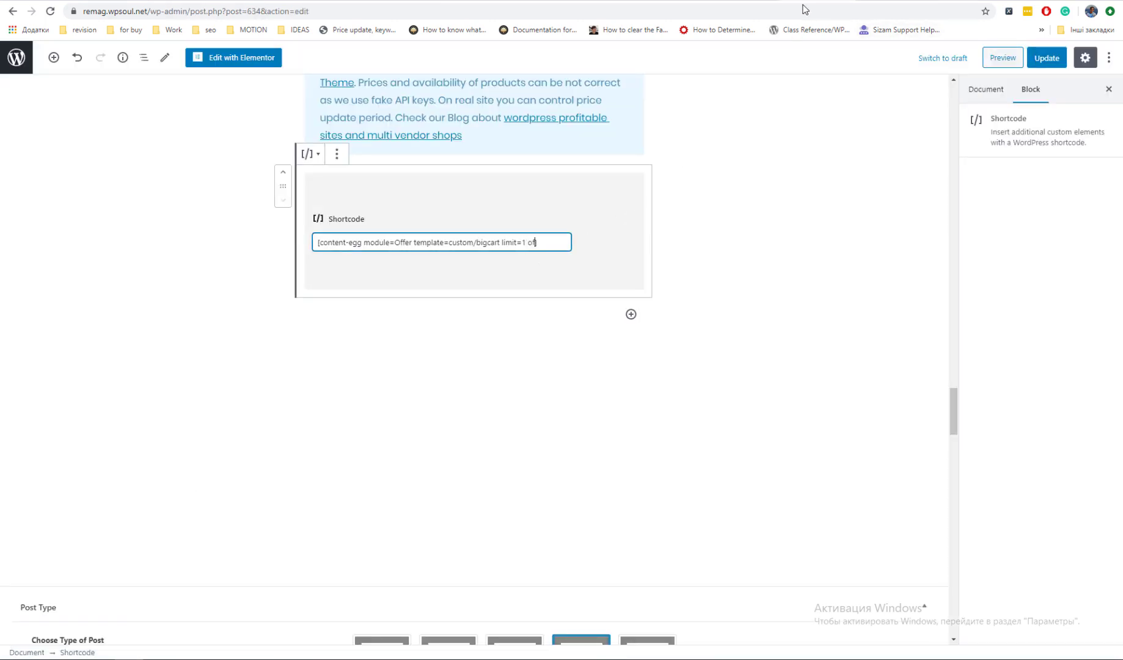
{"action": "type", "text": "fset=1"}
{"action": "left_click", "coordinate": [1046, 57]}
{"action": "left_click", "coordinate": [896, 2]}
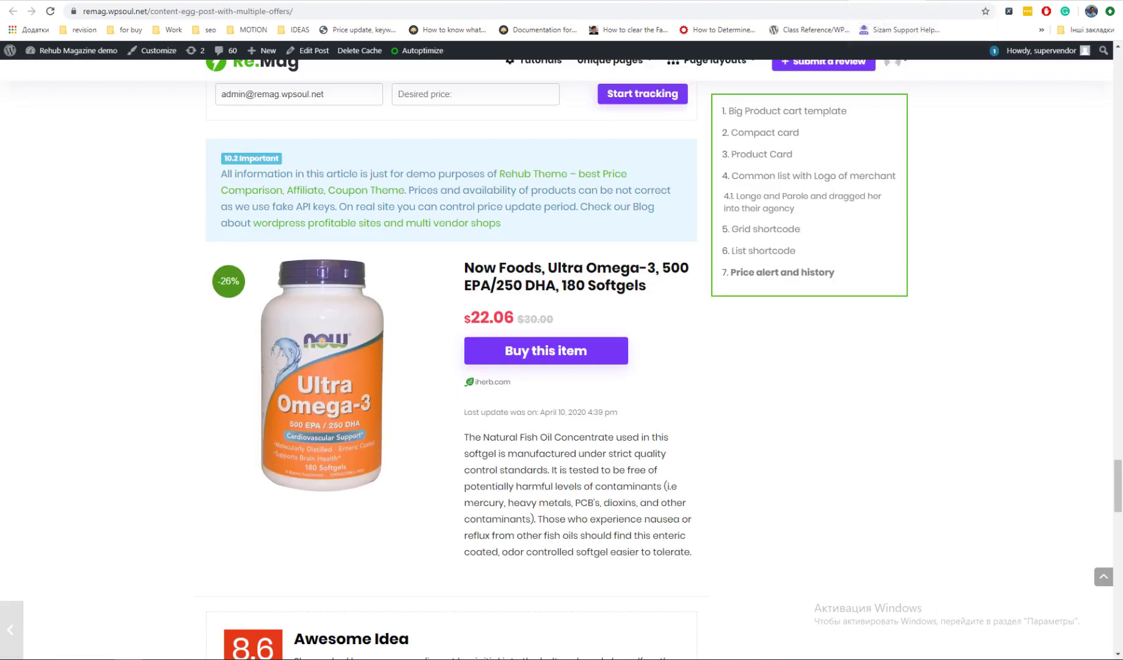
{"action": "key", "text": "F5"}
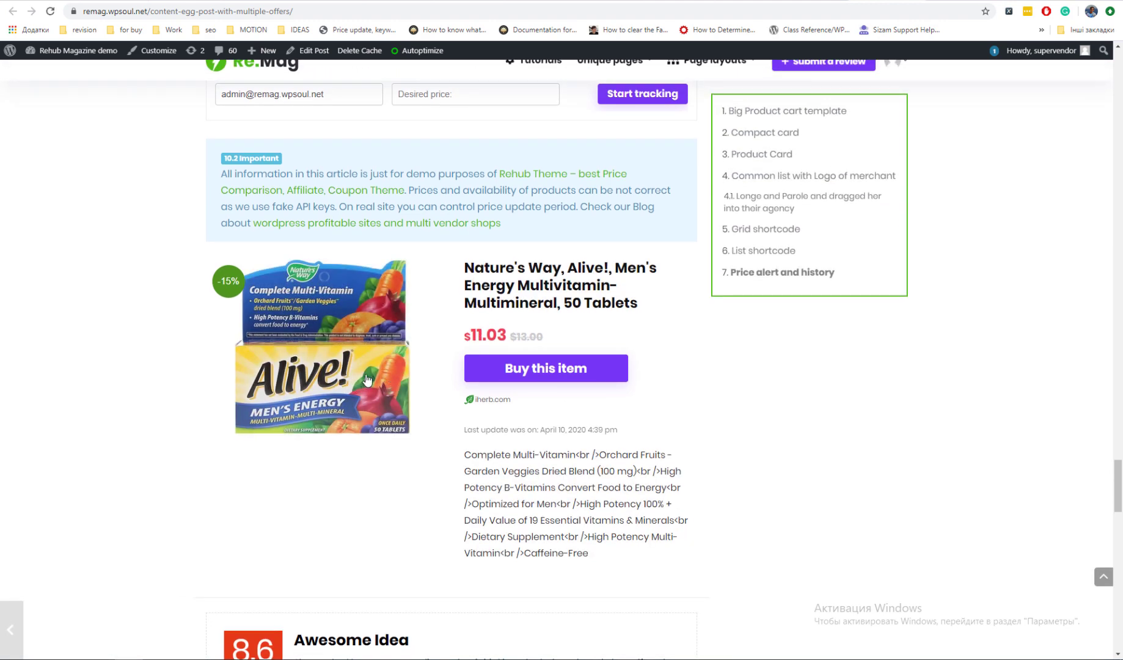
{"action": "left_click", "coordinate": [791, 3]}
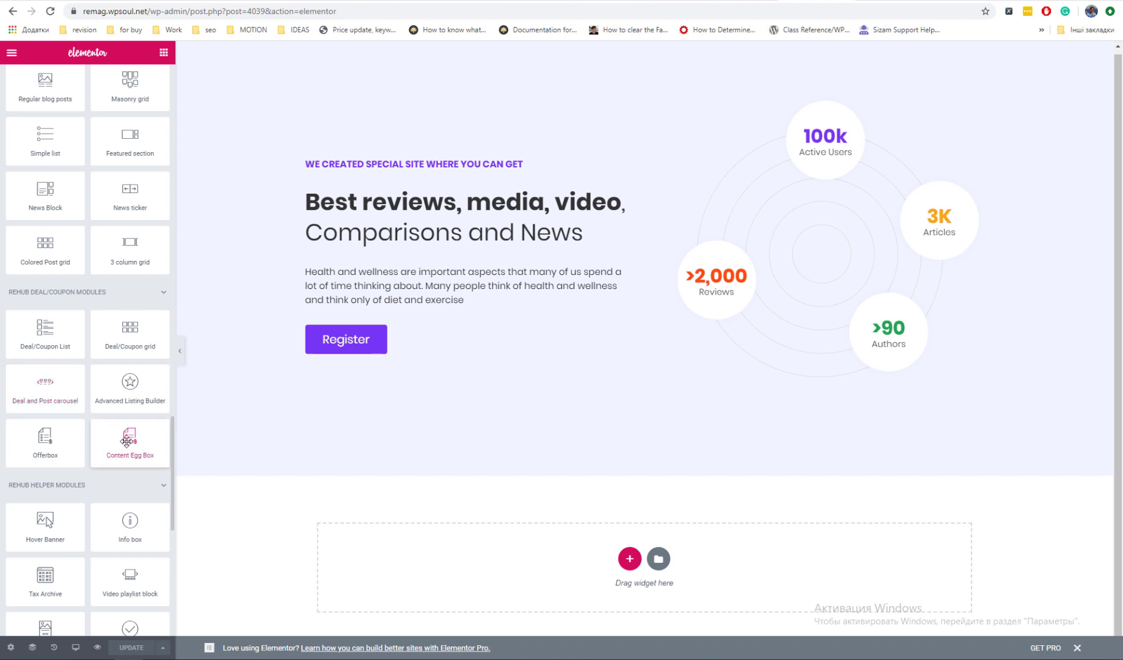
Drop a Content Egg Box below the hero and source it from 'Multiple Offers in Post and Top list'.
{"action": "left_click_drag", "start_coordinate": [127, 441], "coordinate": [513, 557]}
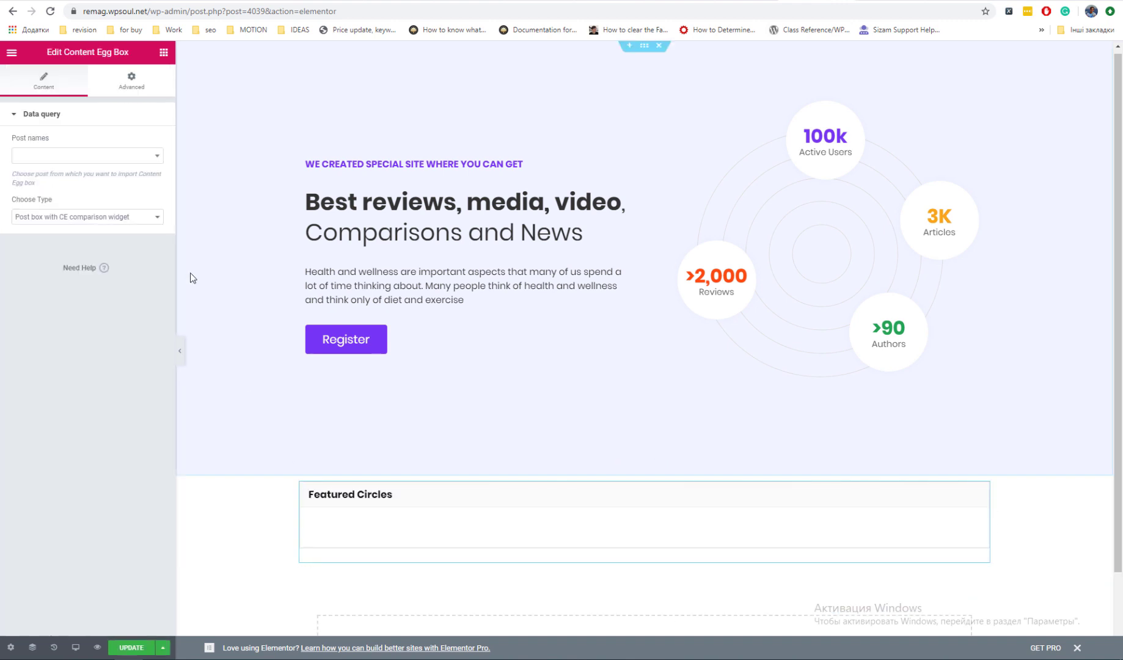
{"action": "left_click", "coordinate": [143, 160]}
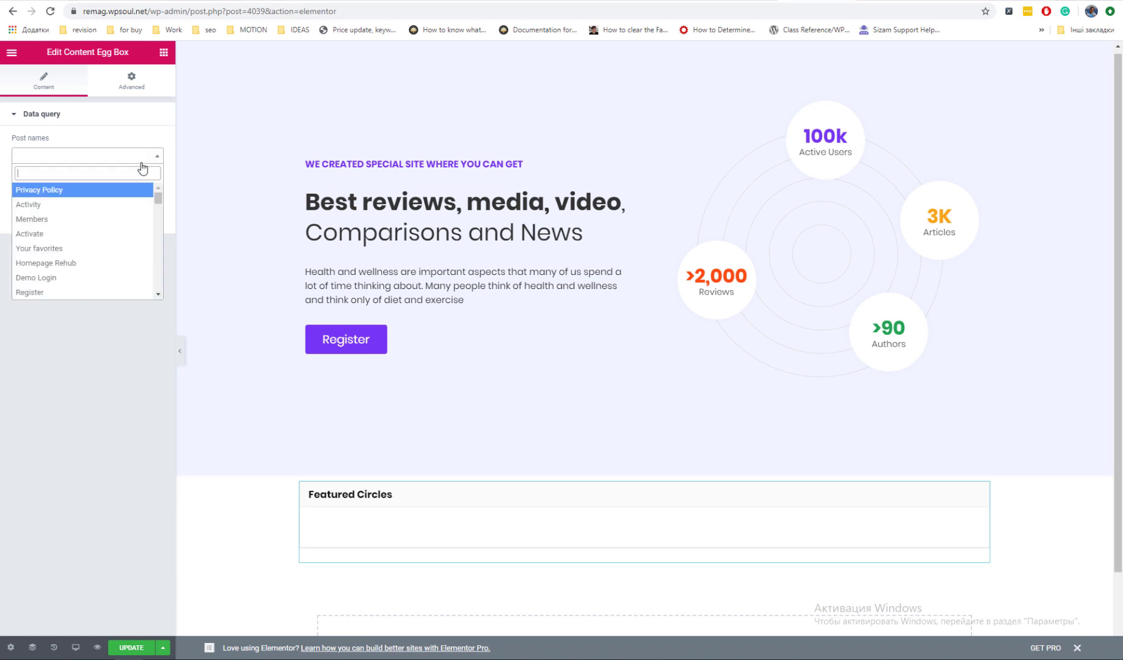
{"action": "left_click_drag", "start_coordinate": [159, 203], "coordinate": [158, 258]}
{"action": "left_click", "coordinate": [130, 258]}
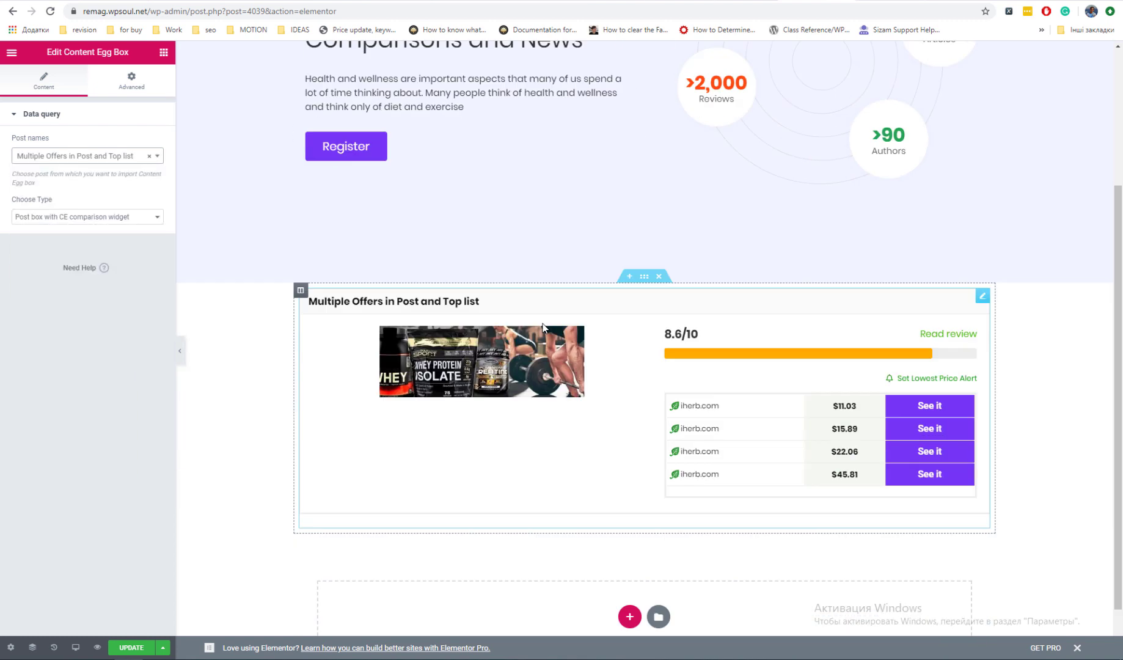